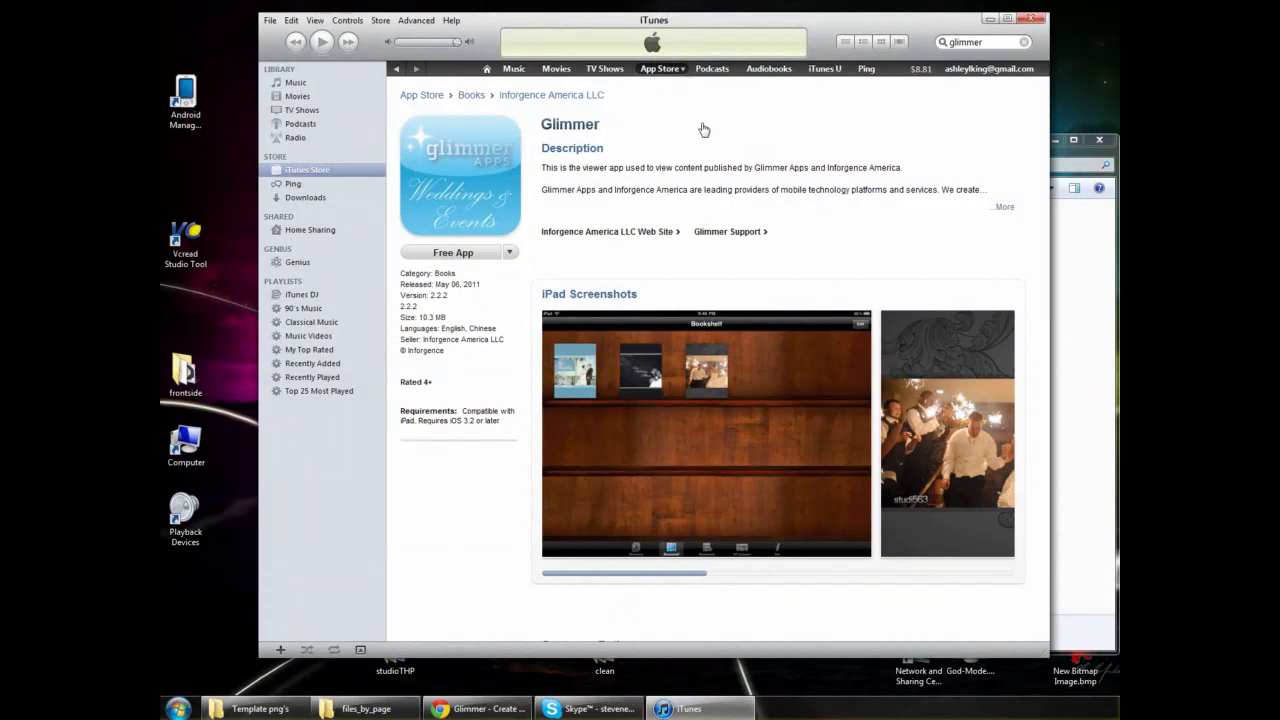
Search the iTunes Store for "glimmer" within apps and open the page of the Glimmer iPad app.
click(298, 172)
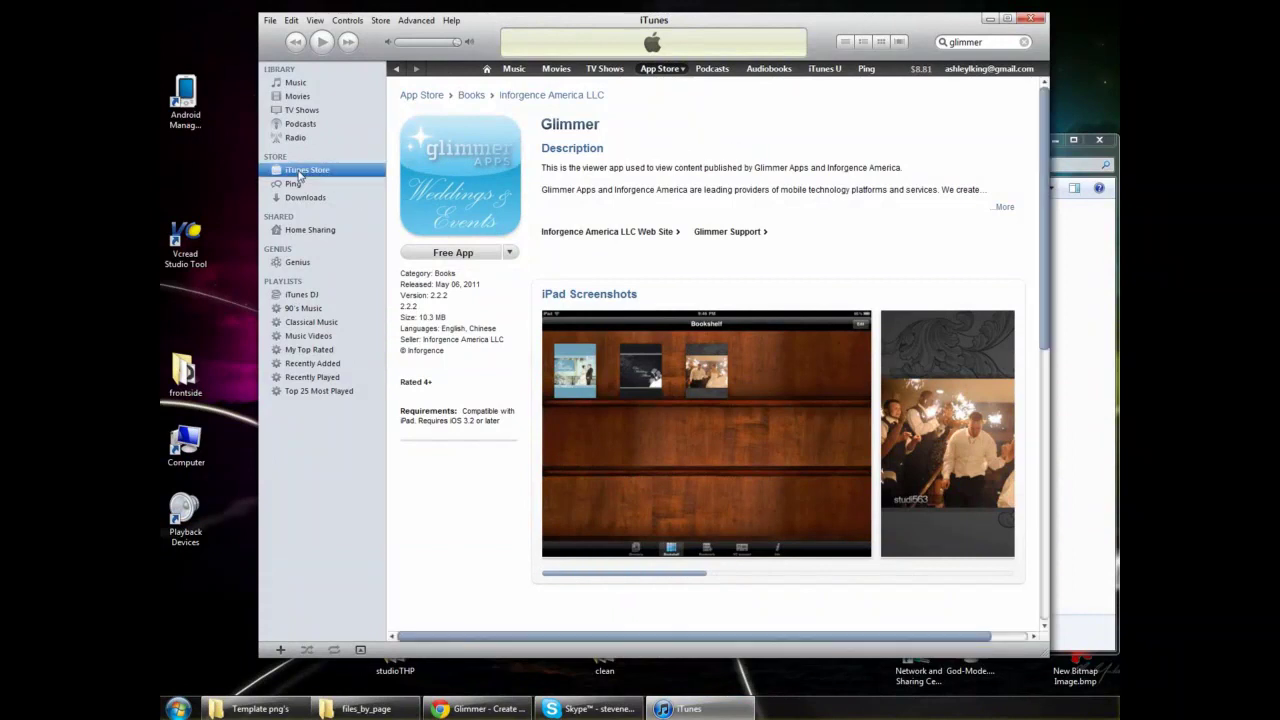
click(993, 42)
key(Return)
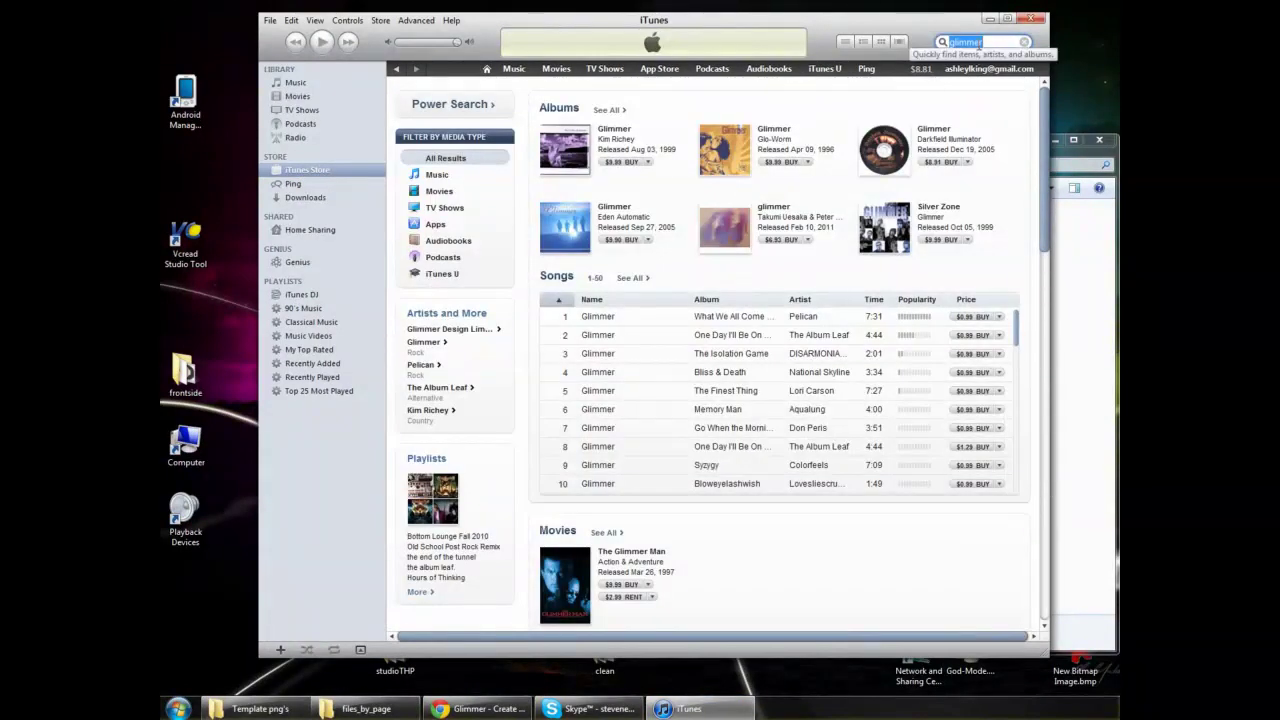
click(435, 224)
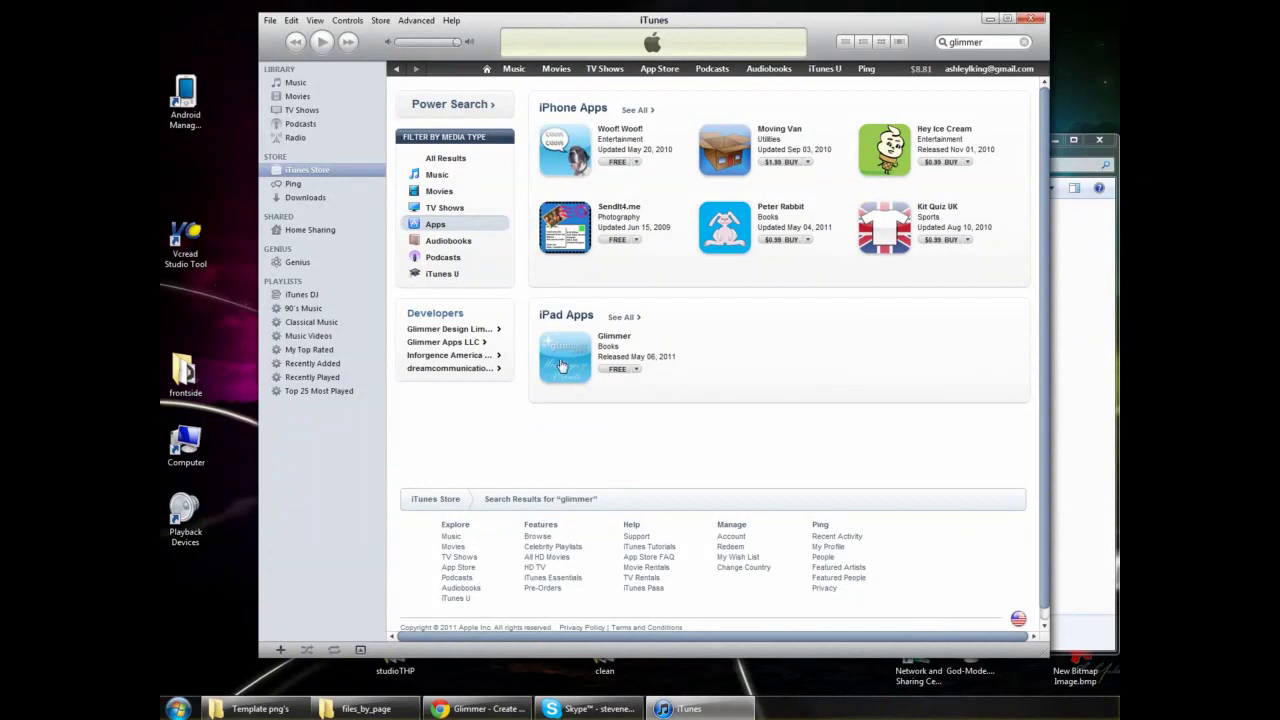
click(576, 369)
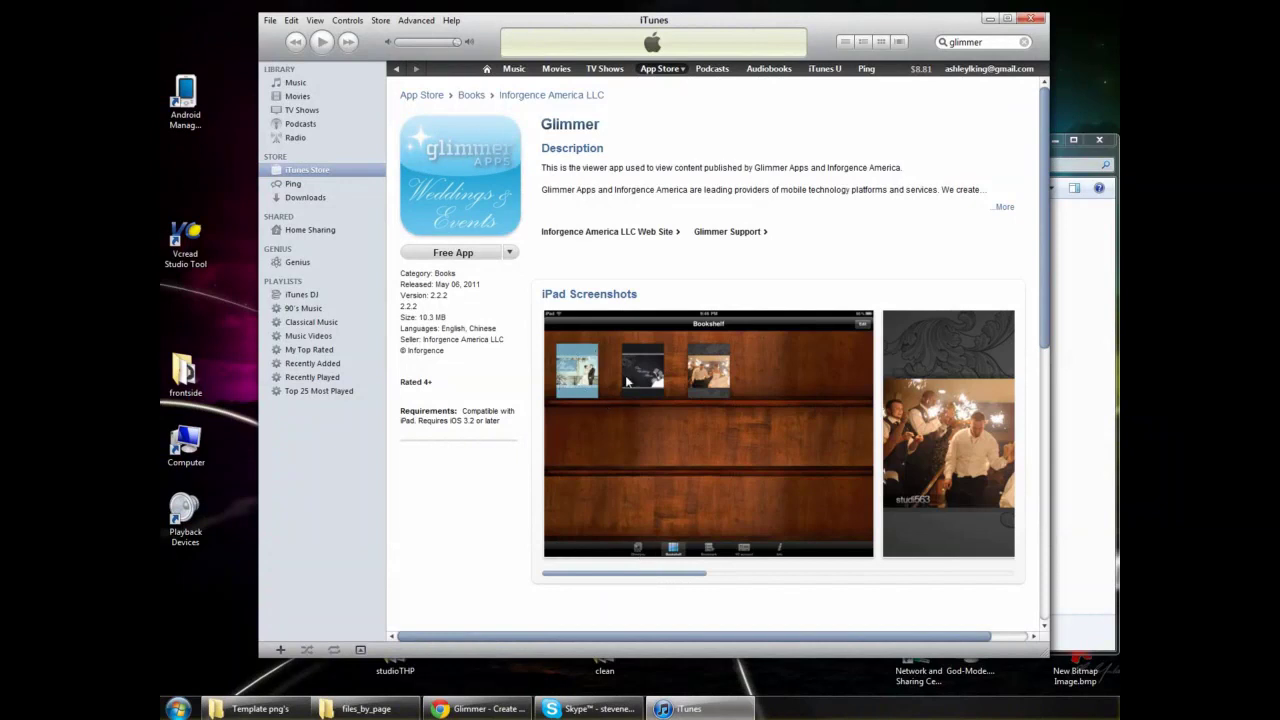
mouse_move(652, 577)
mouse_down()
mouse_move(863, 580)
mouse_move(651, 583)
mouse_up()
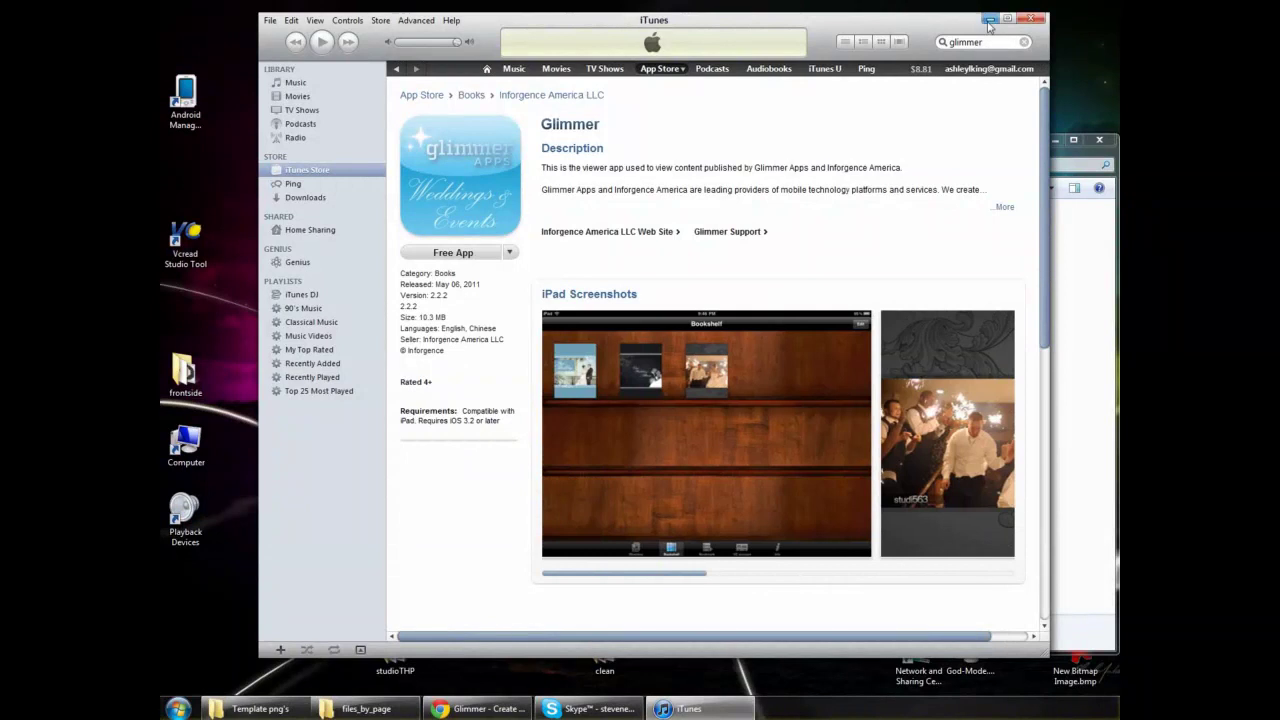
Switch to the file explorer and examine how the page folders in studioTHP's files_by_page folder are organised.
click(989, 19)
drag(797, 148, 691, 136)
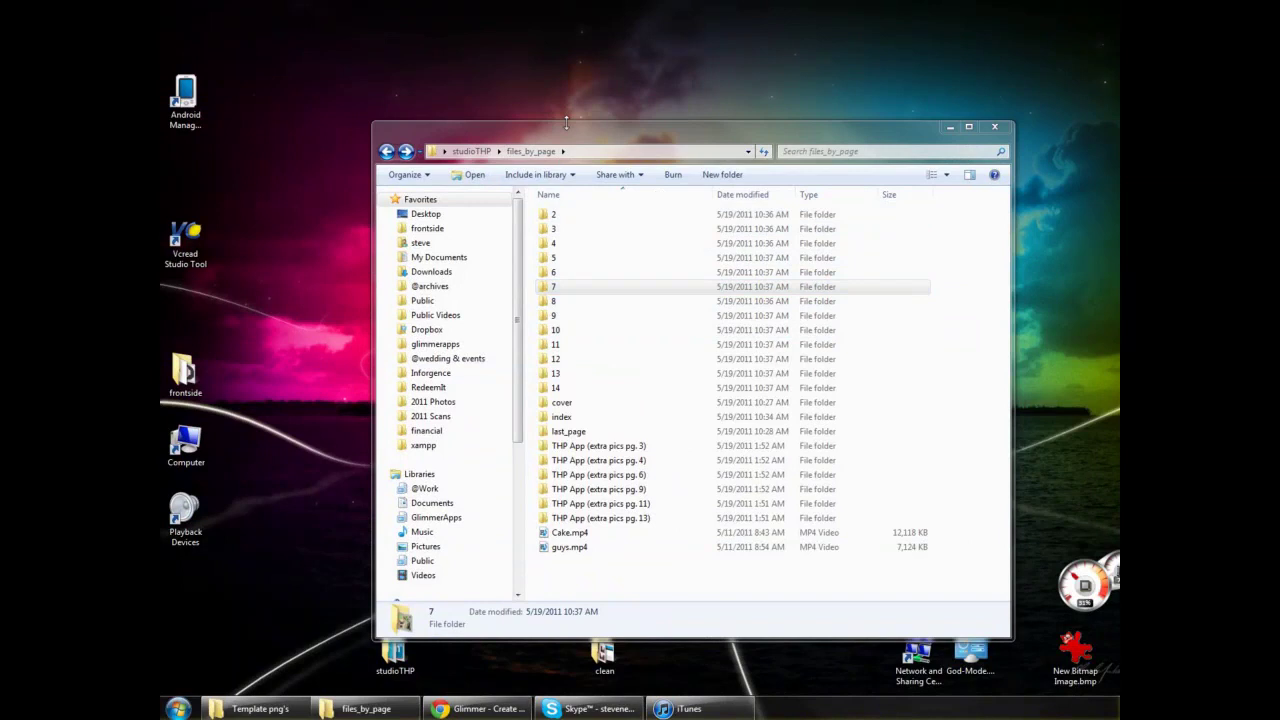
double_click(556, 216)
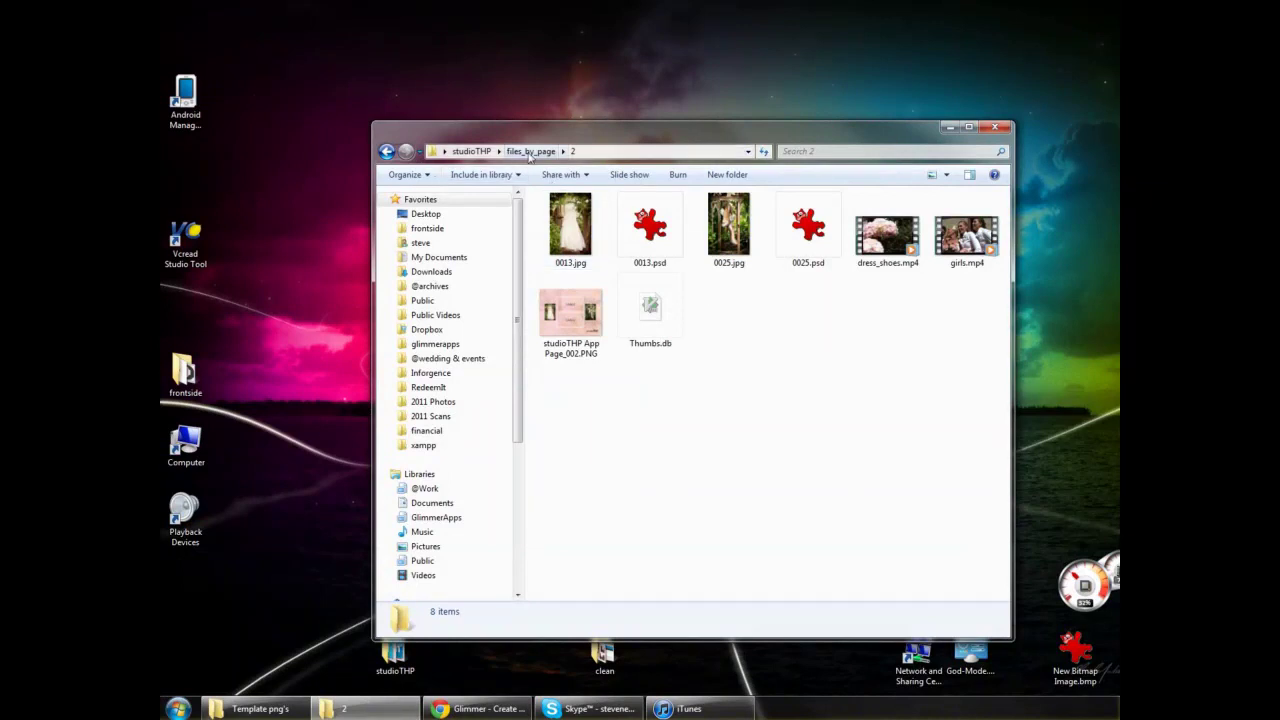
click(465, 151)
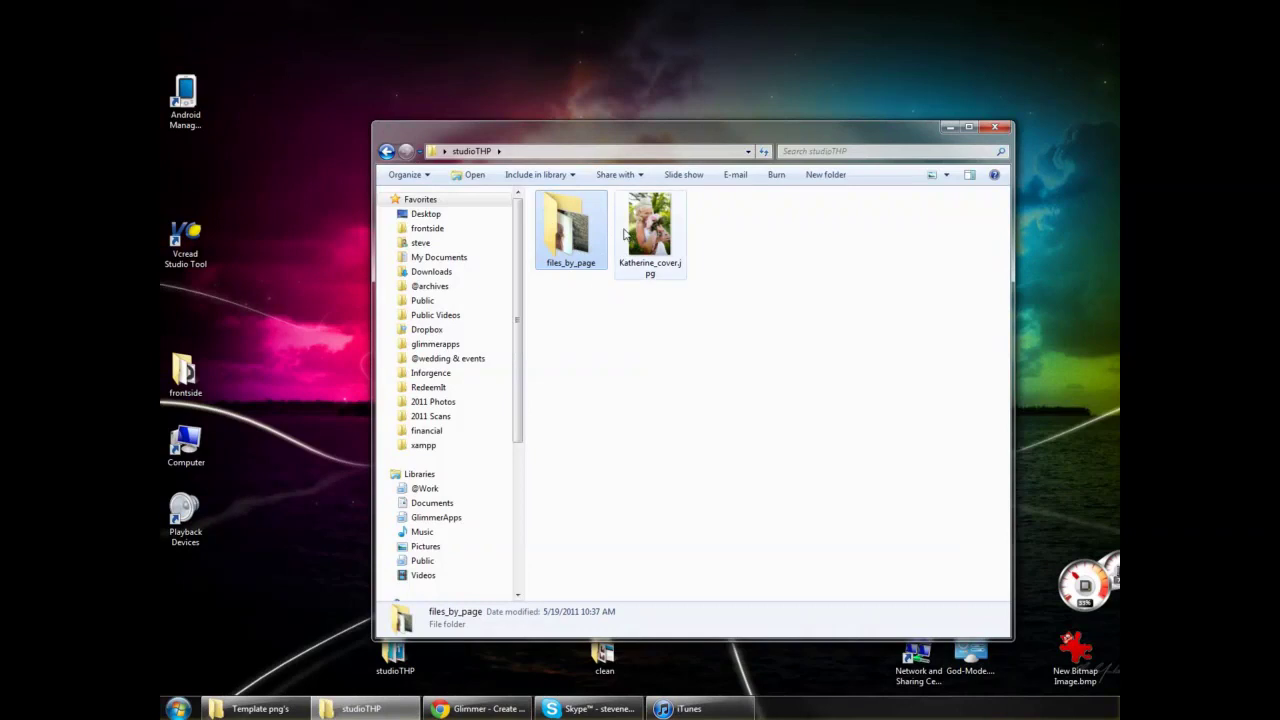
double_click(568, 232)
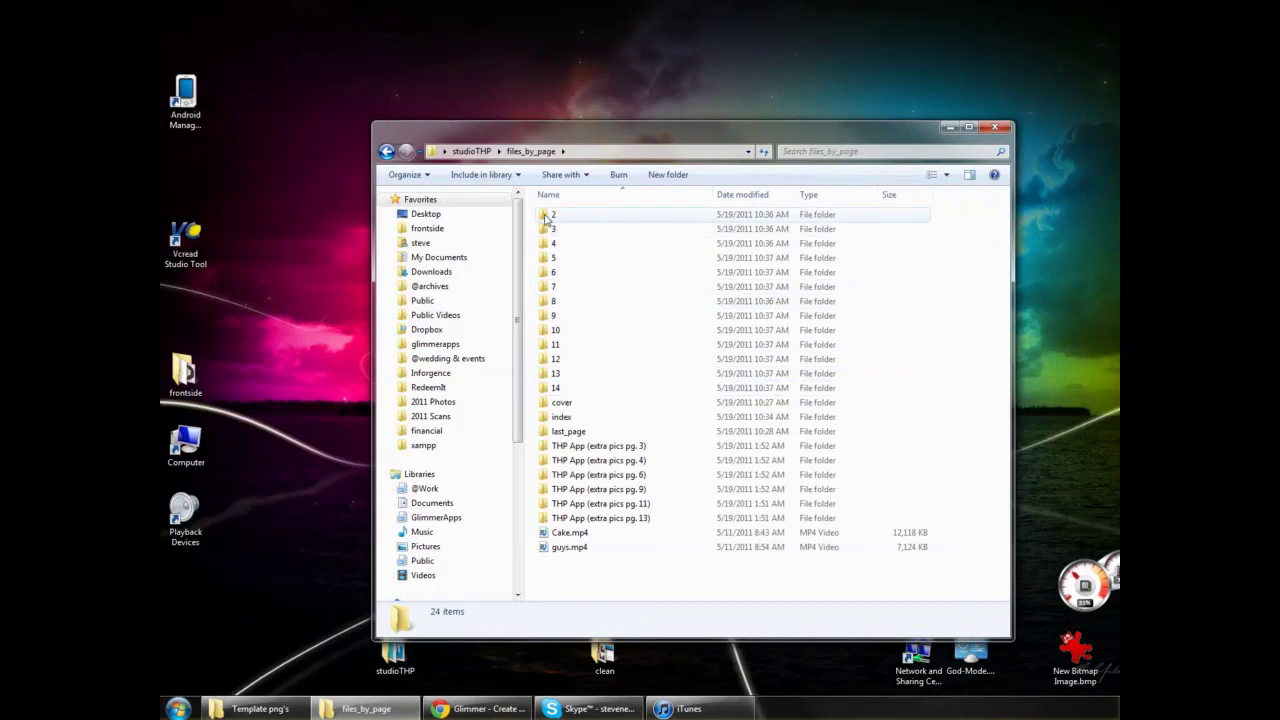
click(561, 415)
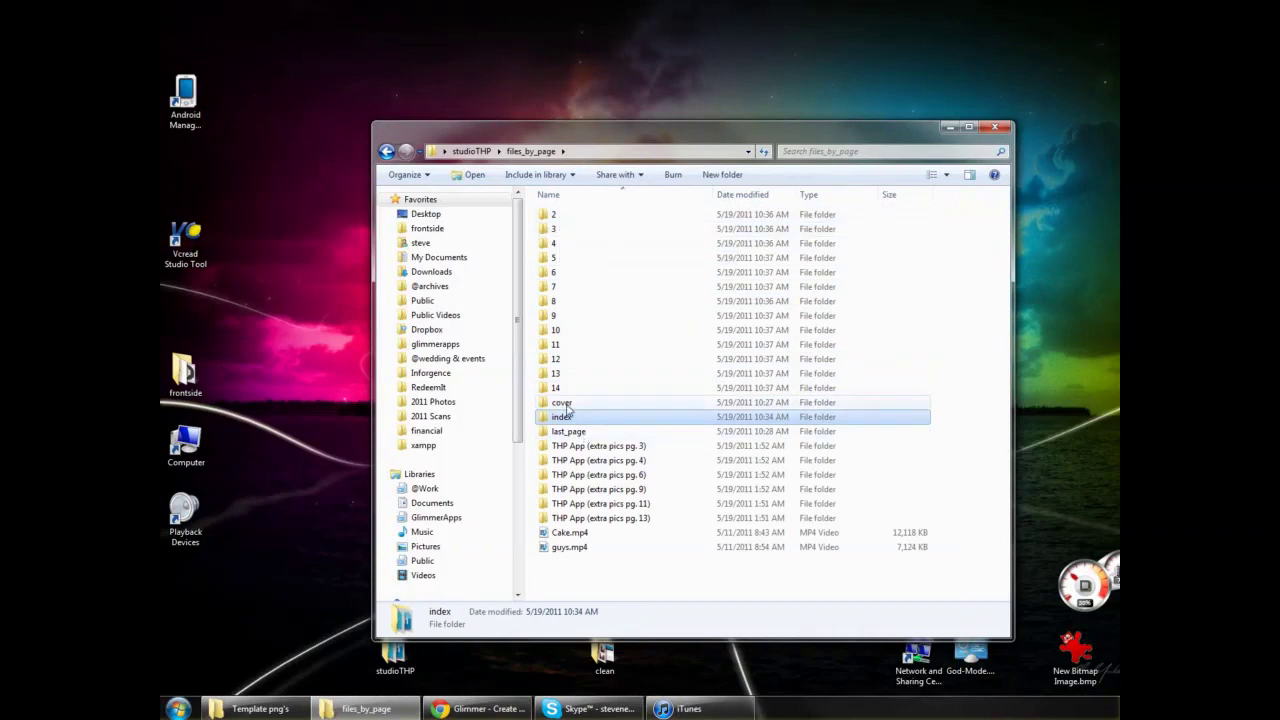
View the page layout image studioTHP App Page_002.PNG from folder 2, and close the image.
click(553, 216)
double_click(553, 216)
click(561, 323)
double_click(561, 323)
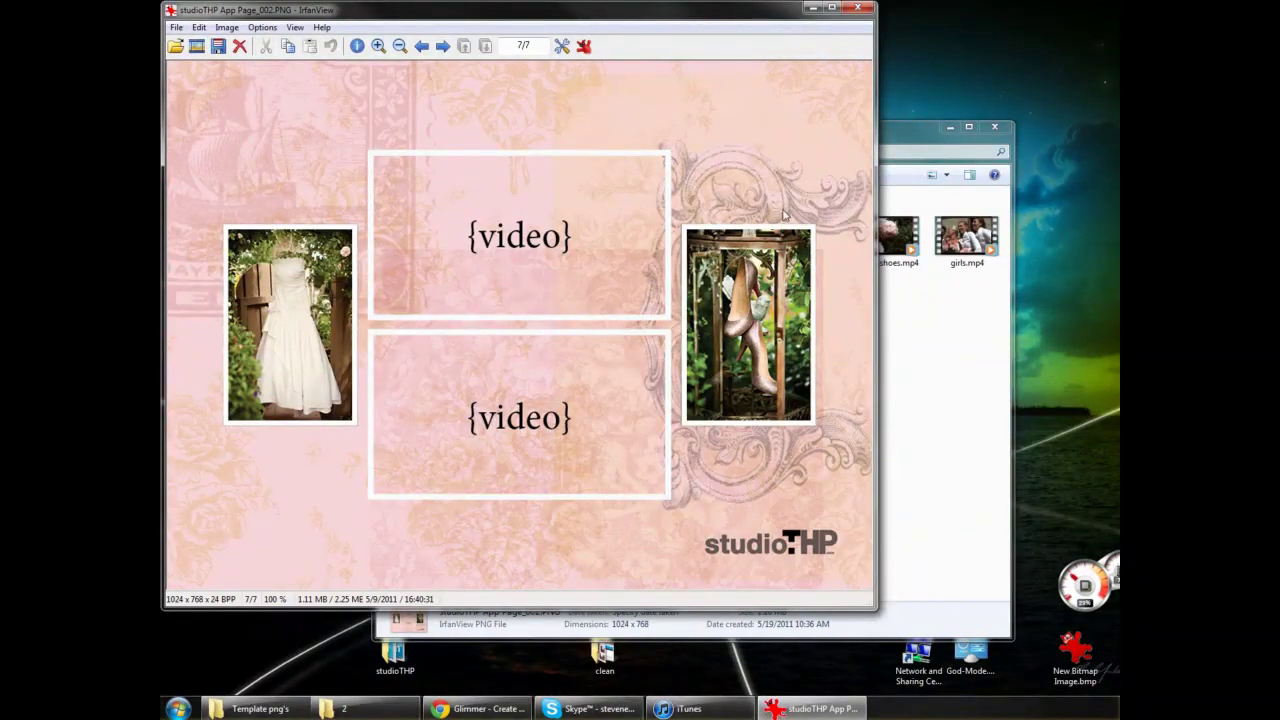
key(Escape)
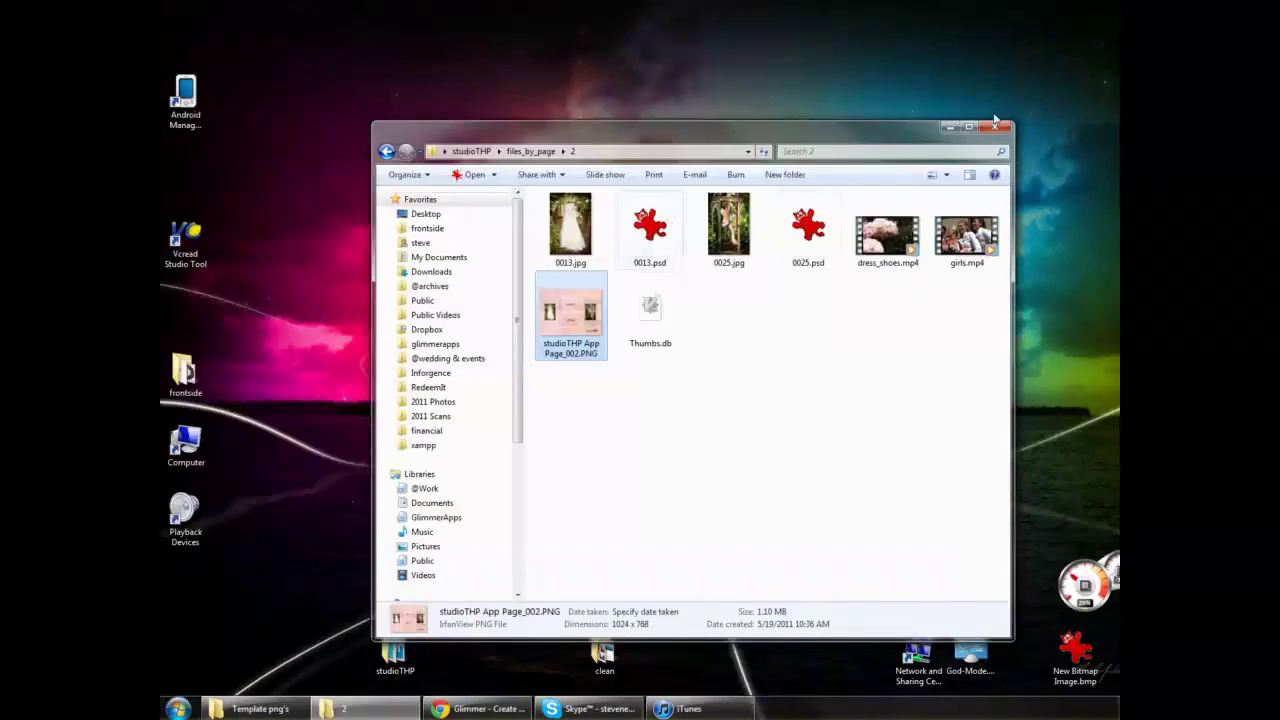
View the page layout image studioTHP App Page_003.PNG from folder 3, and close the image.
click(516, 152)
double_click(565, 230)
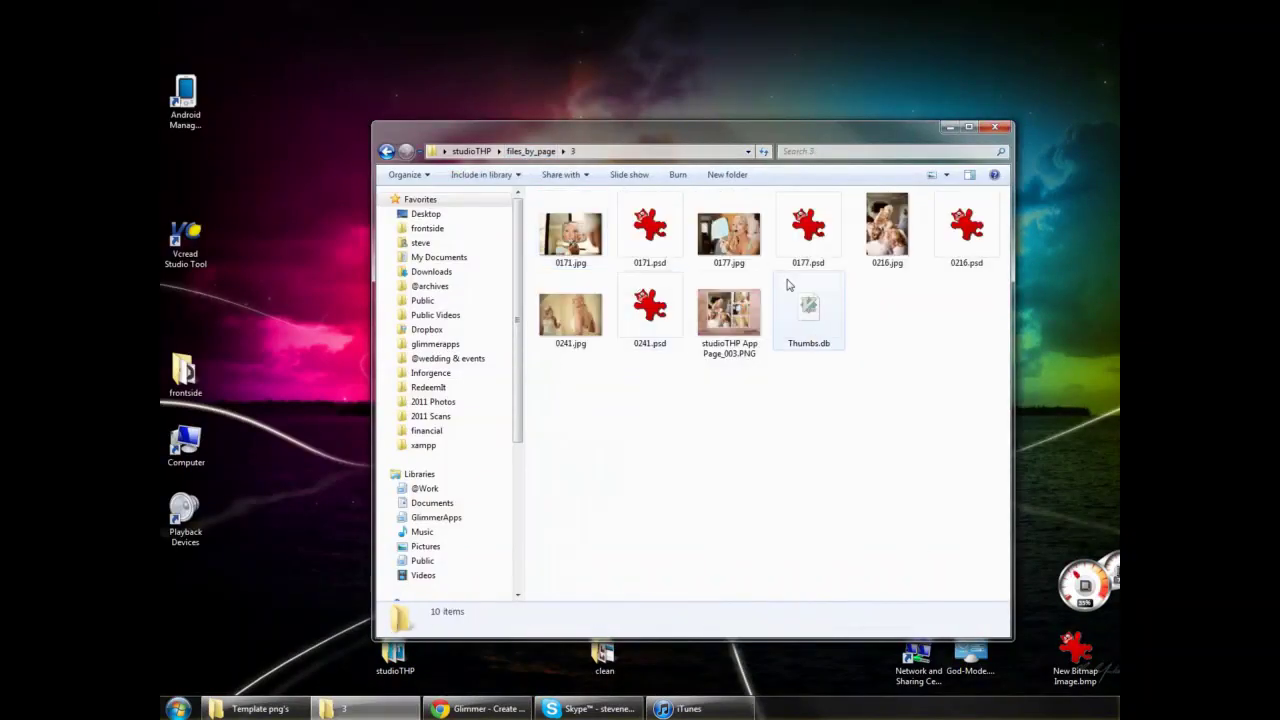
double_click(729, 315)
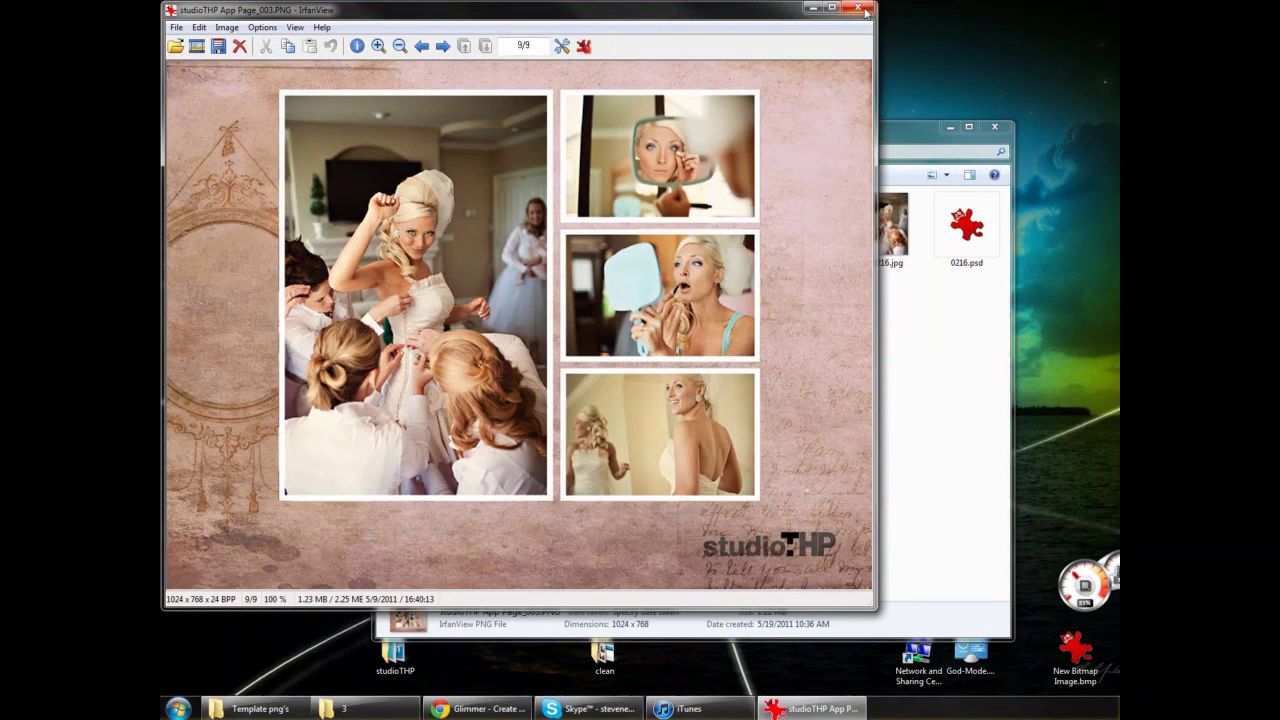
click(865, 11)
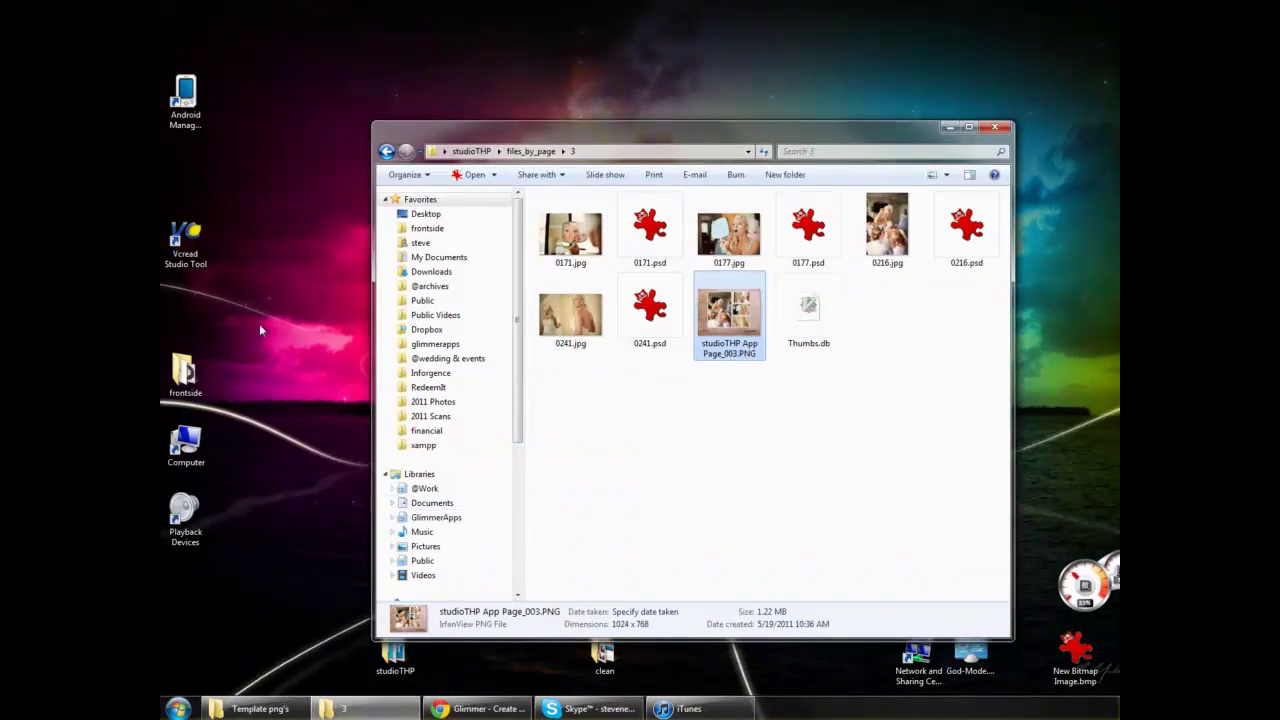
Launch Vcread Studio Tool and start a new magazine named "Sample Wedding" with publisher "Glimmer & studioTHP".
click(177, 246)
double_click(177, 246)
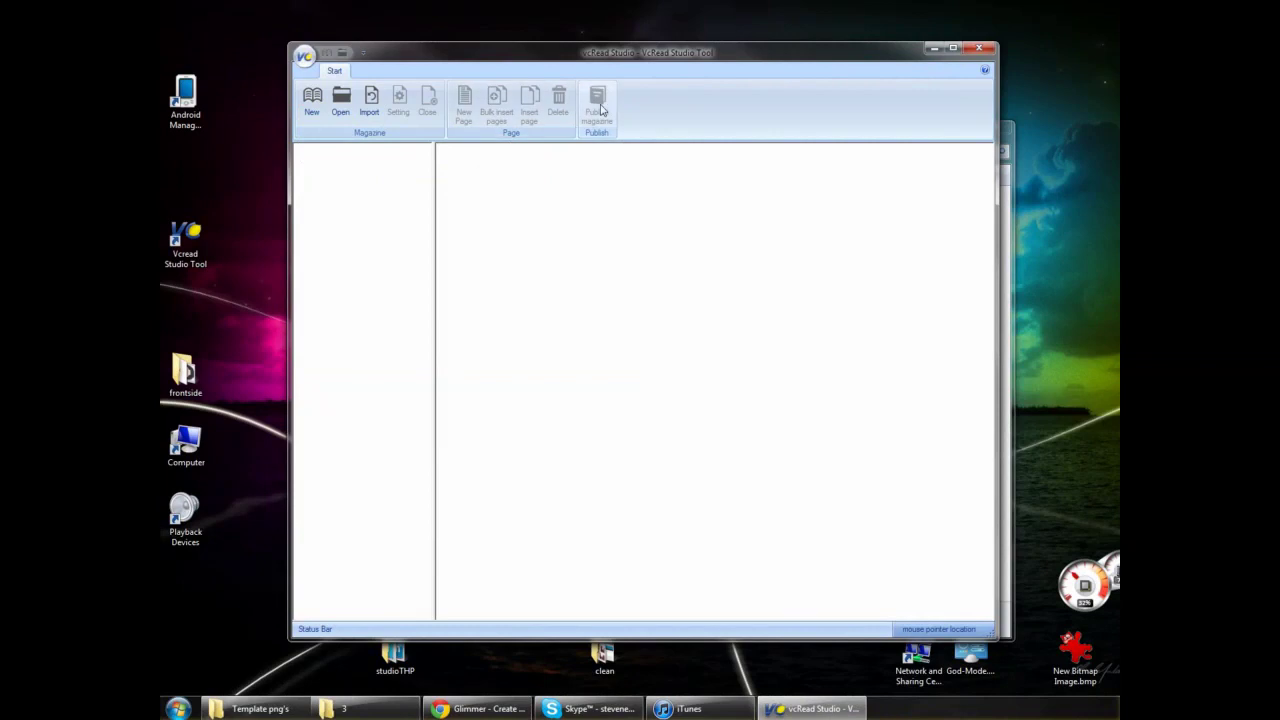
click(311, 100)
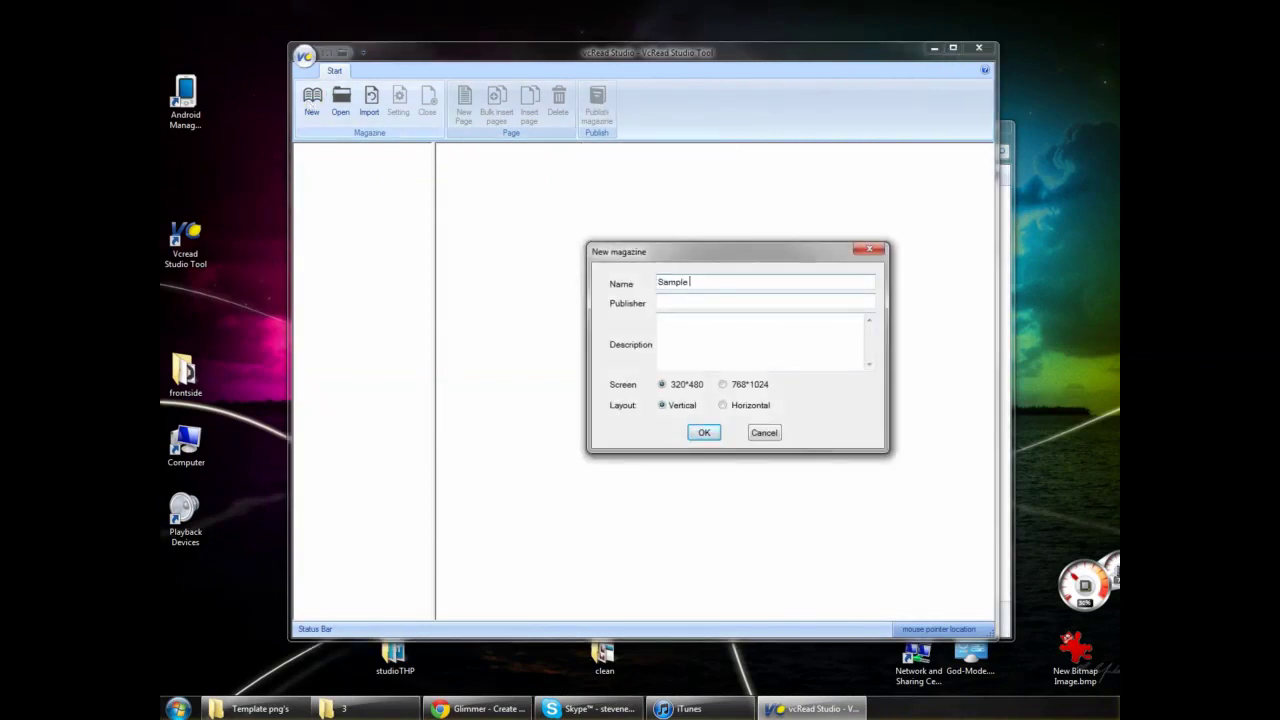
click(700, 302)
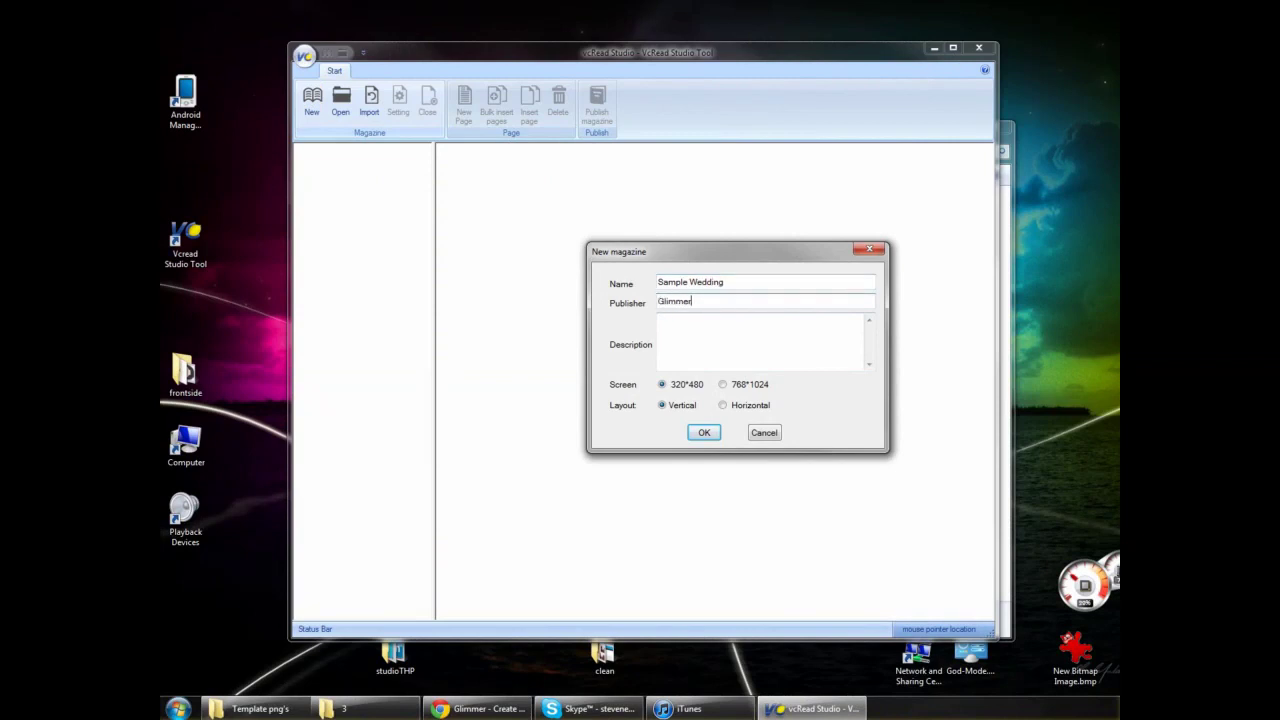
text(Glimmer & studioTHP)
key(Tab)
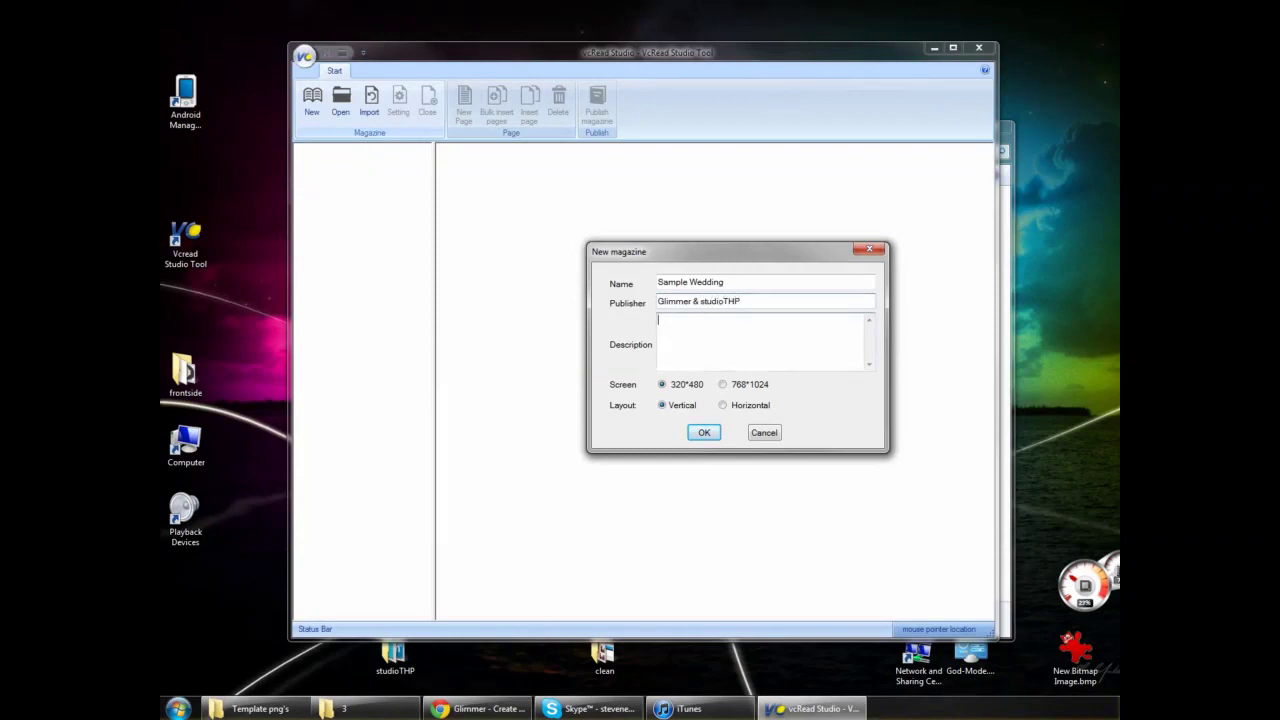
Copy the magazine name "Sample Wedding" into its description and set a 768*1024 screen with horizontal layout.
click(760, 300)
drag(751, 284, 628, 286)
key(ctrl+c)
click(681, 336)
key(ctrl+v)
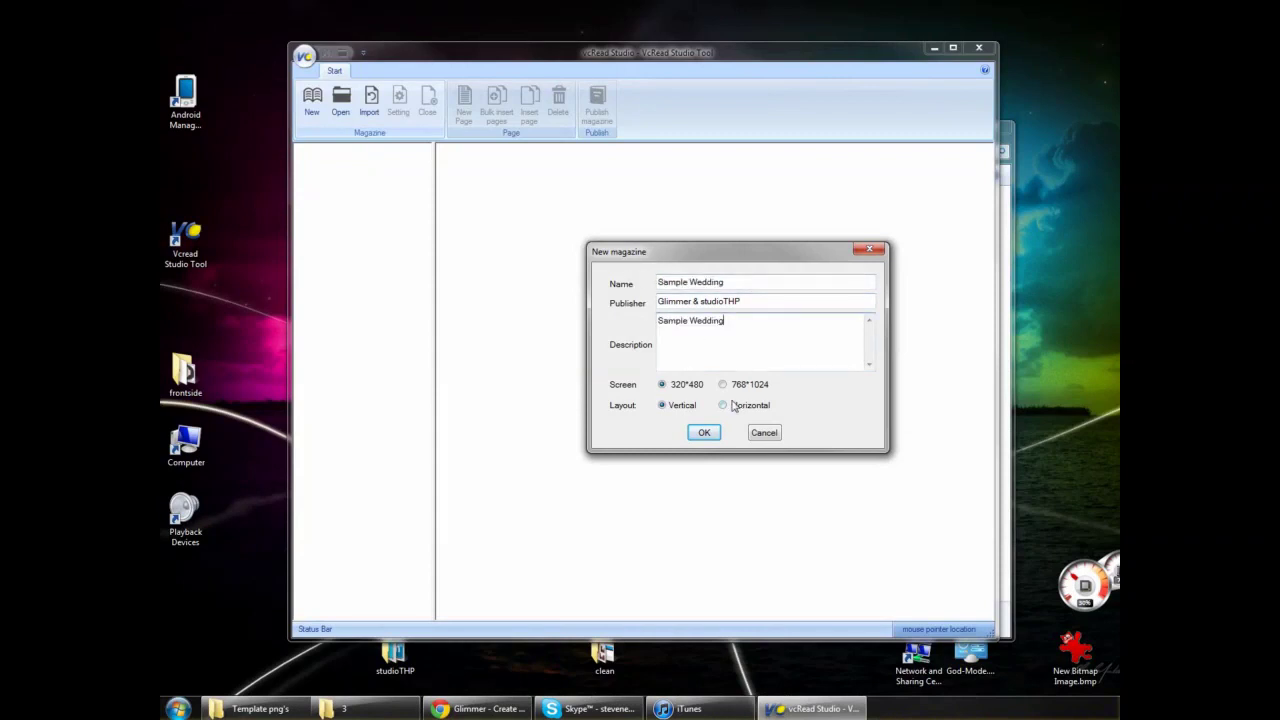
click(723, 386)
click(724, 406)
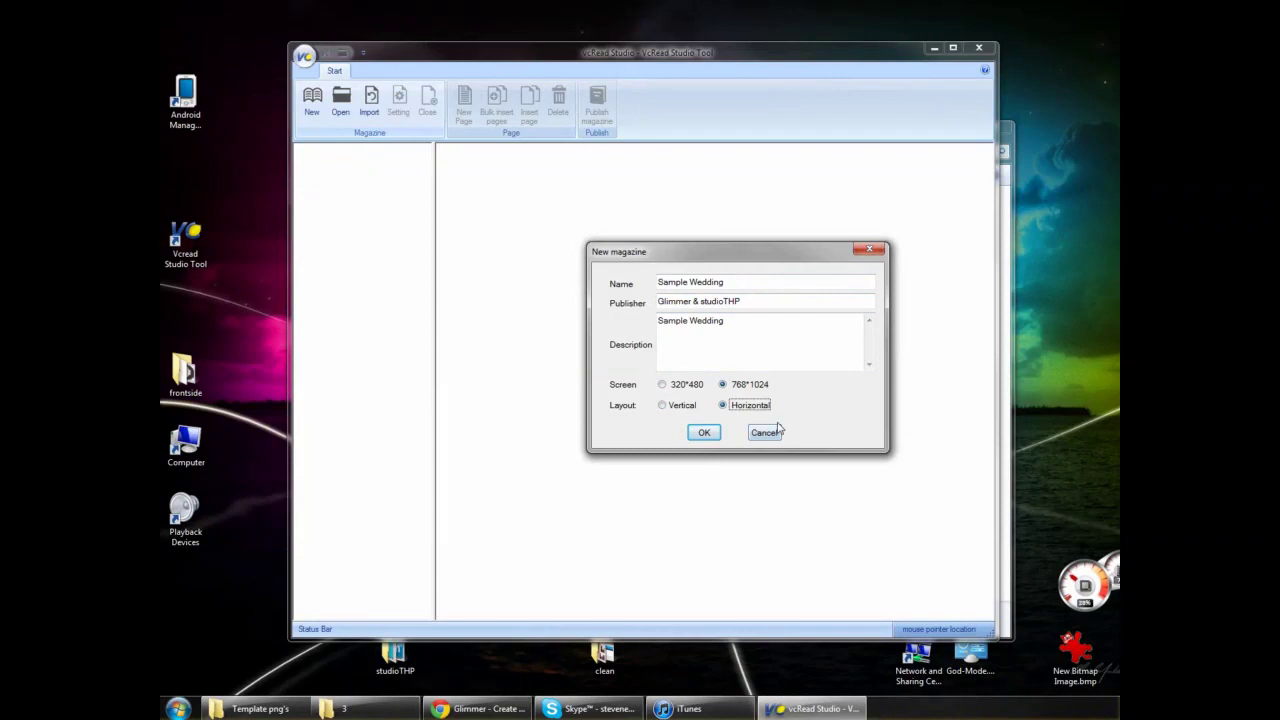
click(704, 434)
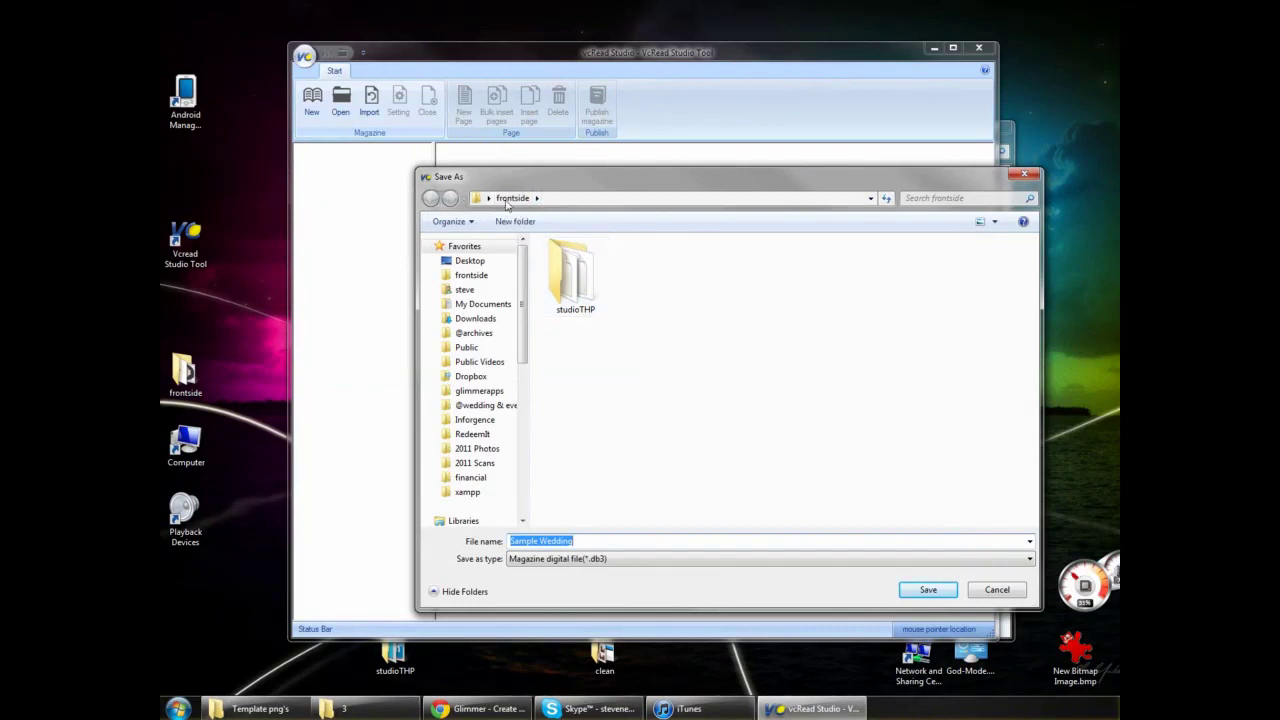
Save the magazine file as Sample Wedding in the studioTHP folder on the Desktop.
click(478, 259)
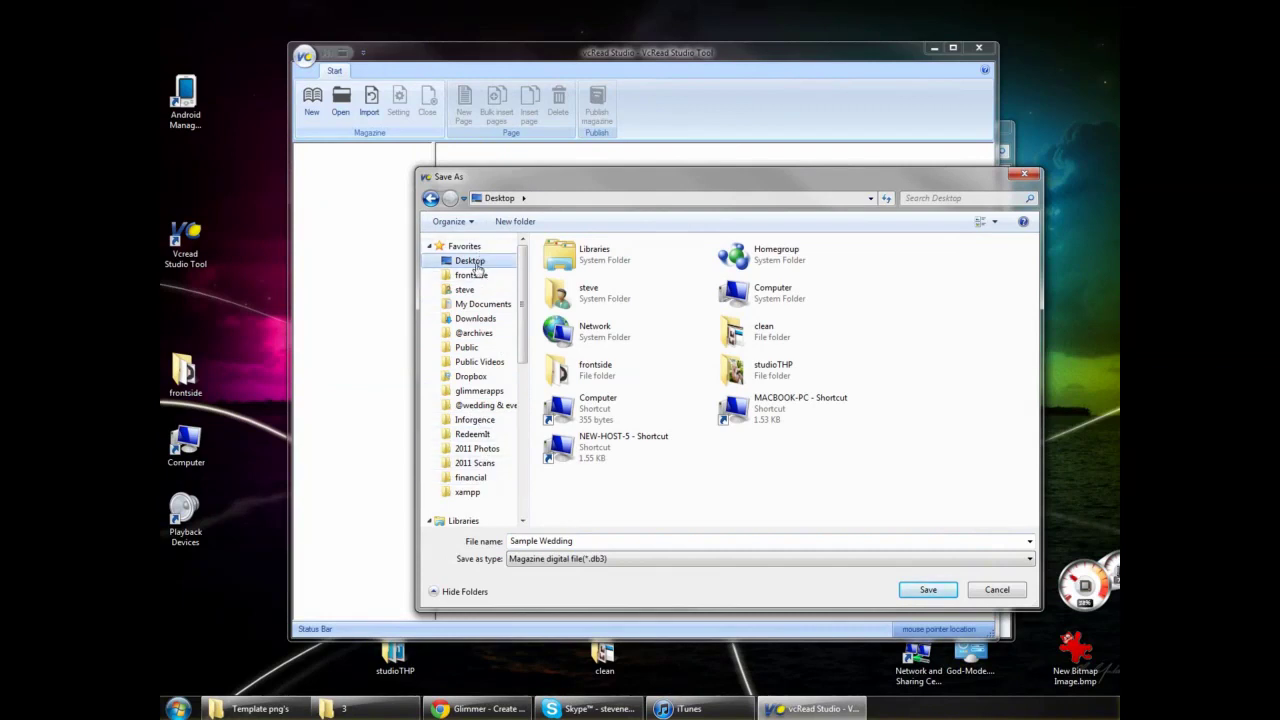
double_click(745, 370)
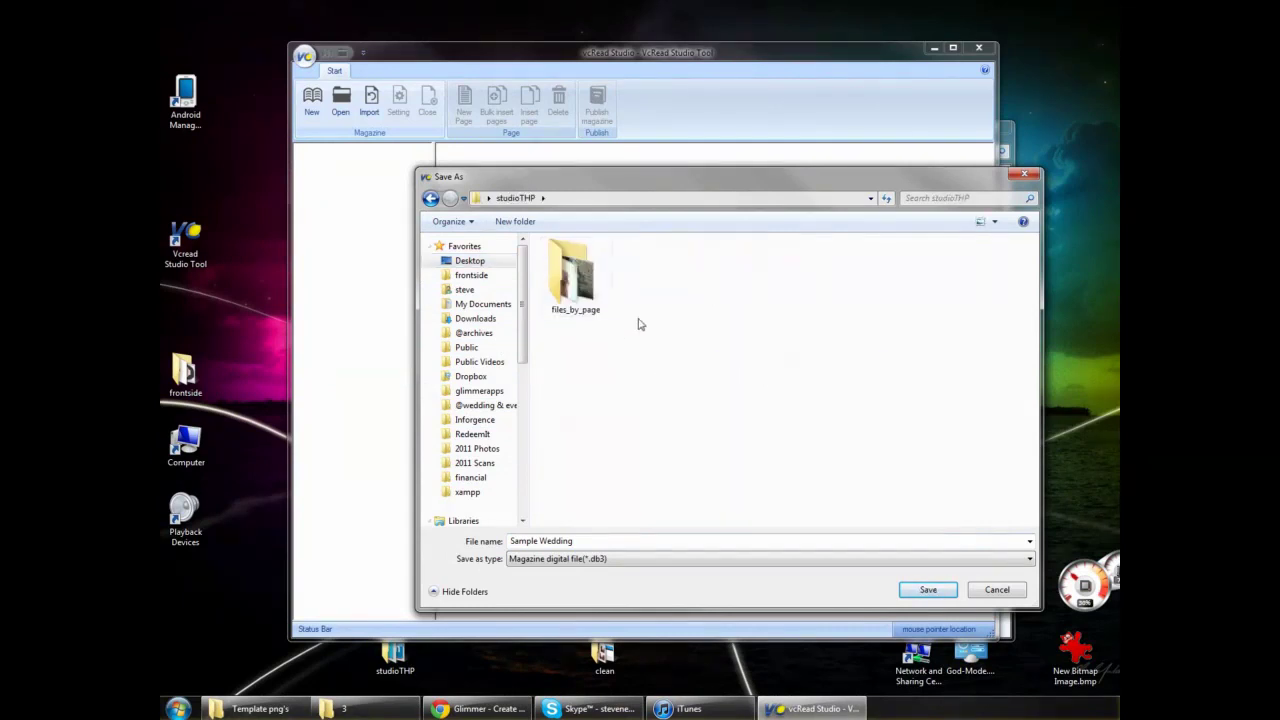
click(928, 589)
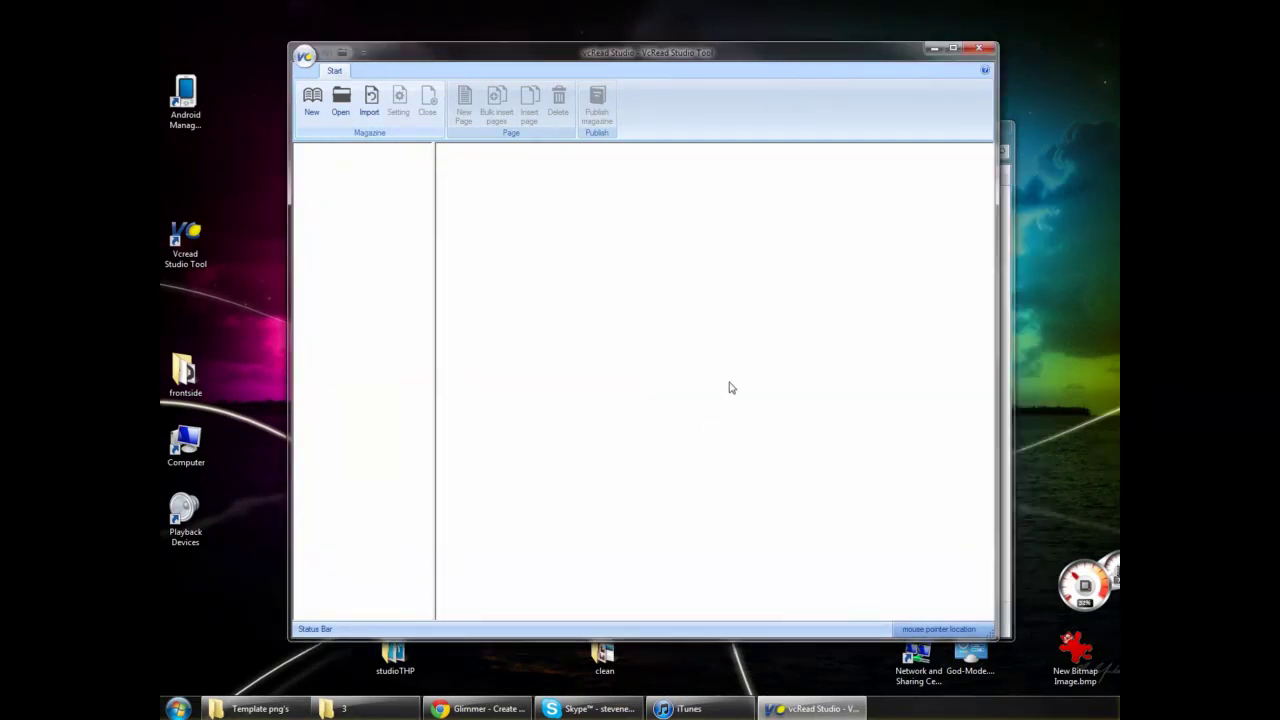
drag(491, 60, 536, 65)
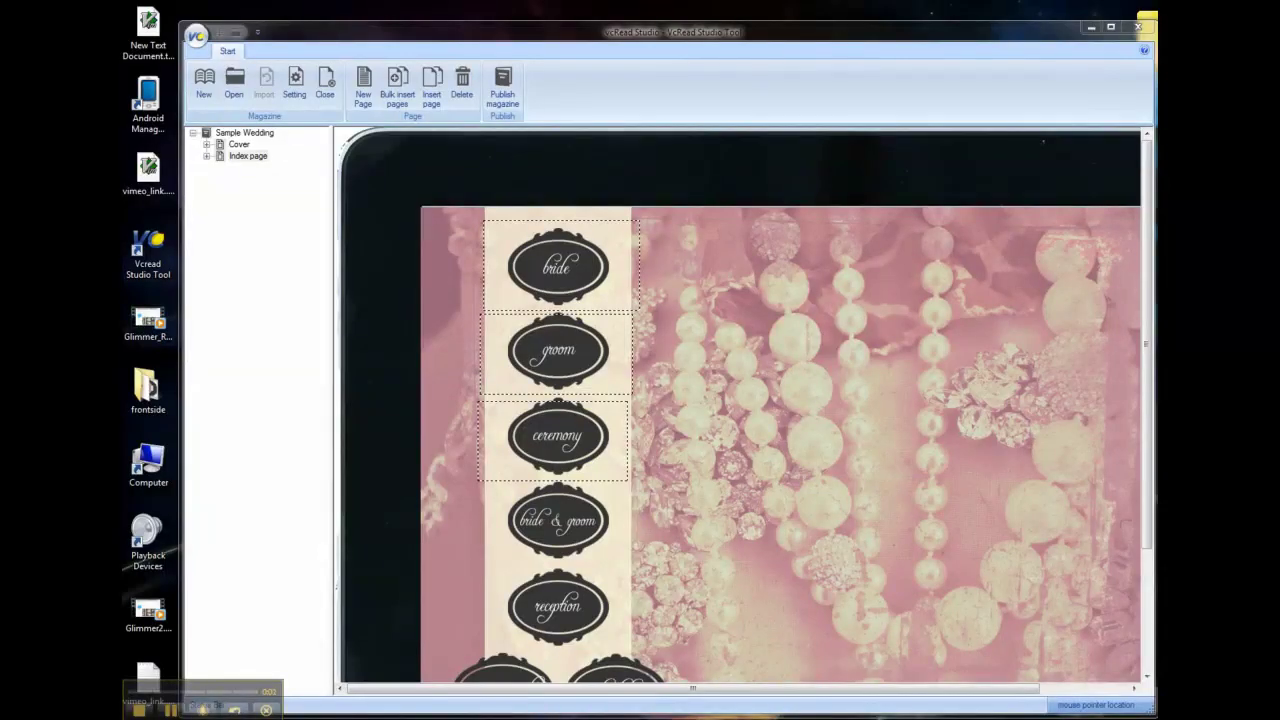
Add a new content page titled "2" after the index page of the Sample Wedding magazine.
click(248, 157)
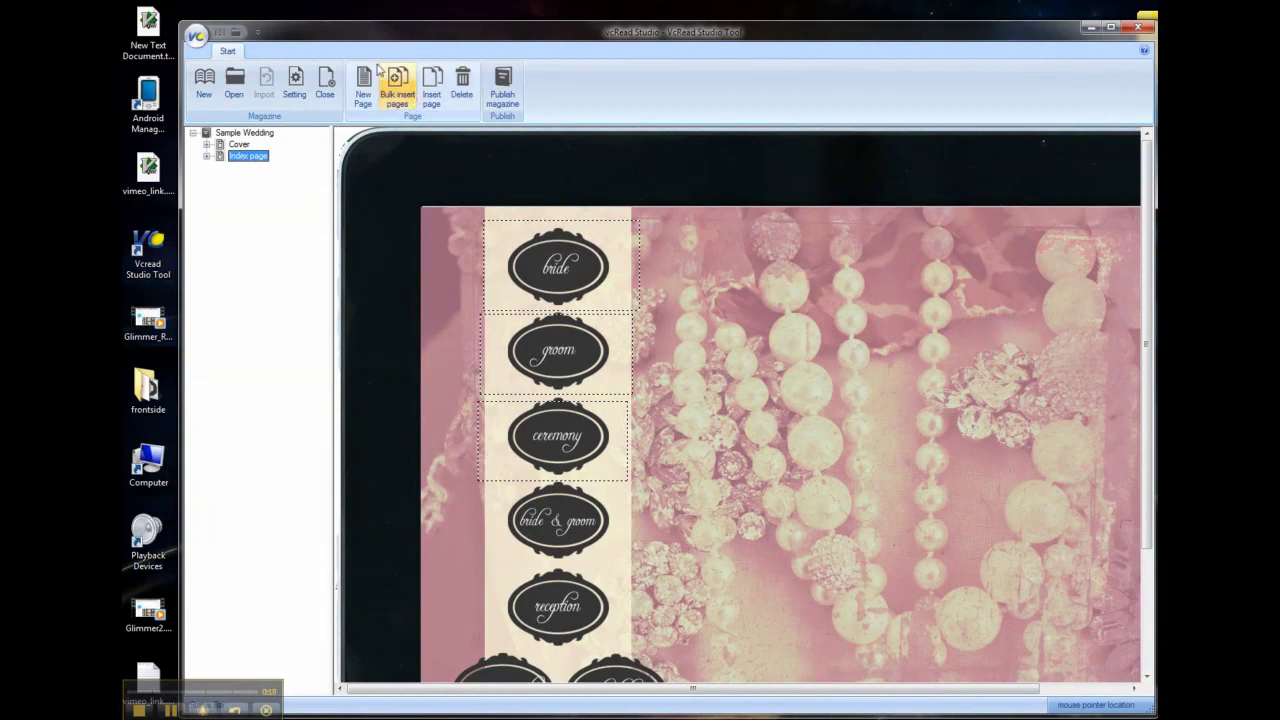
click(362, 88)
click(375, 131)
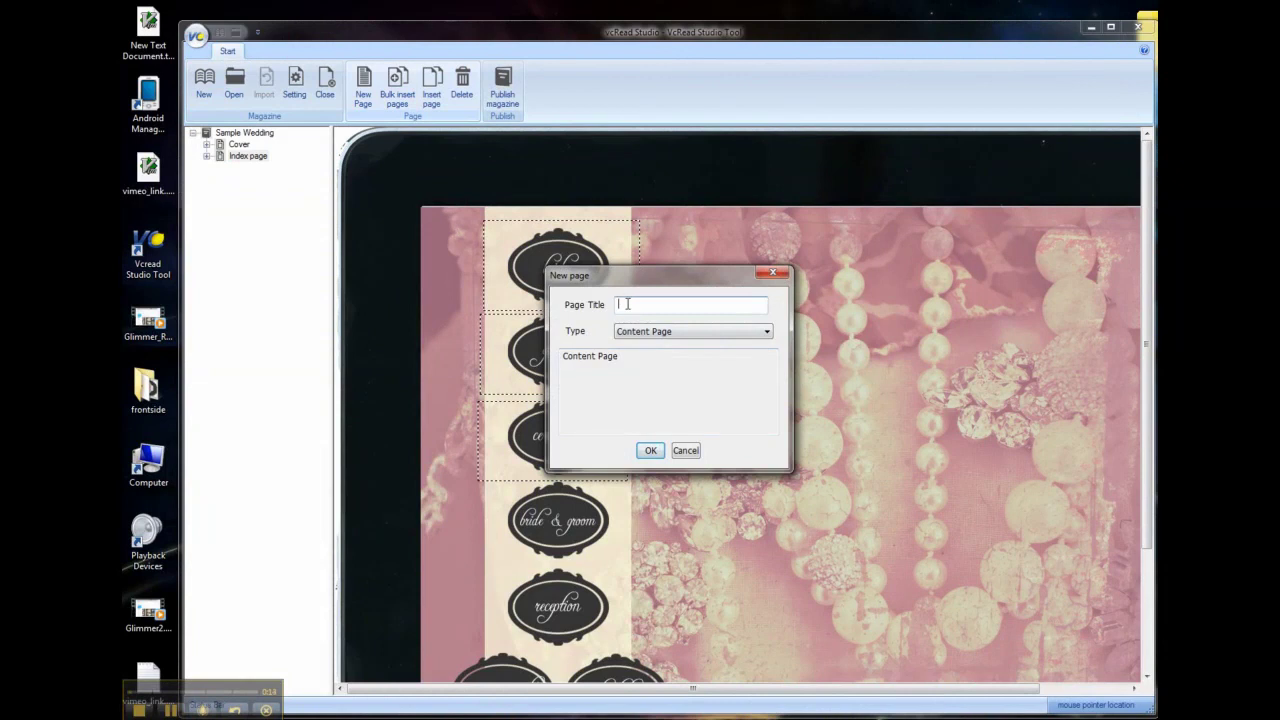
text(2)
click(652, 332)
click(650, 450)
click(650, 450)
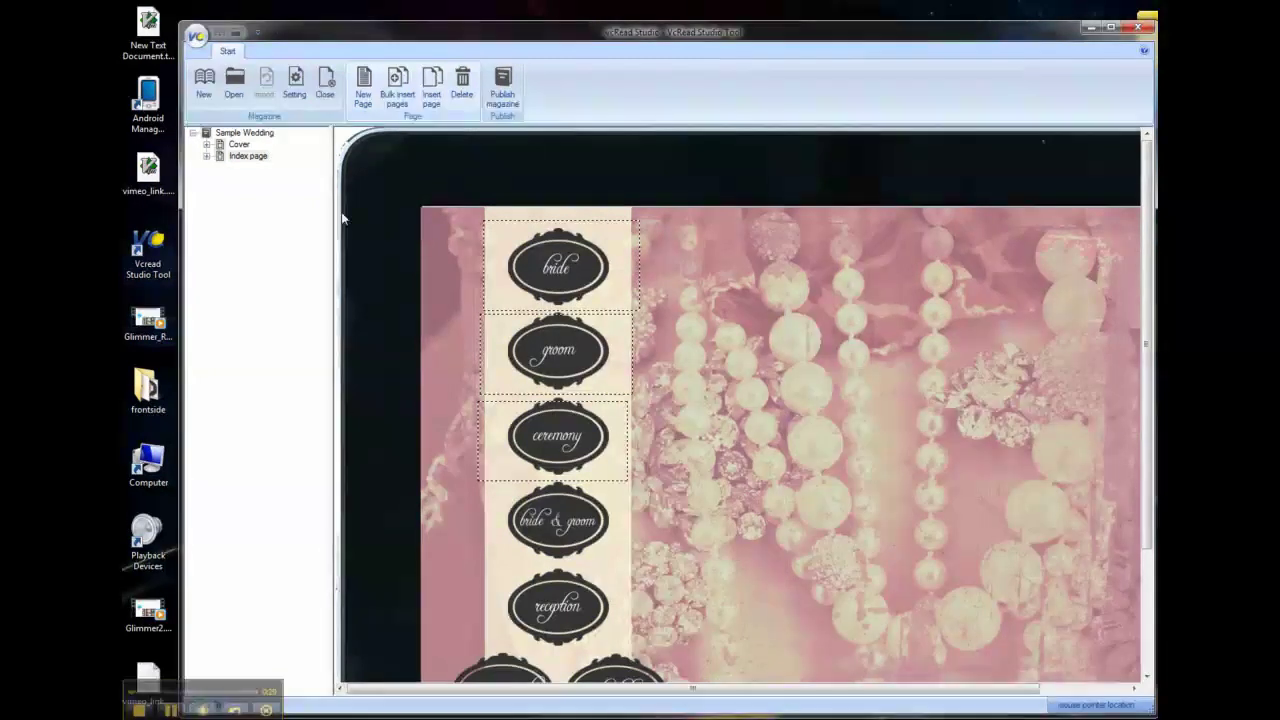
Delete page 2 from the Sample Wedding magazine.
click(240, 145)
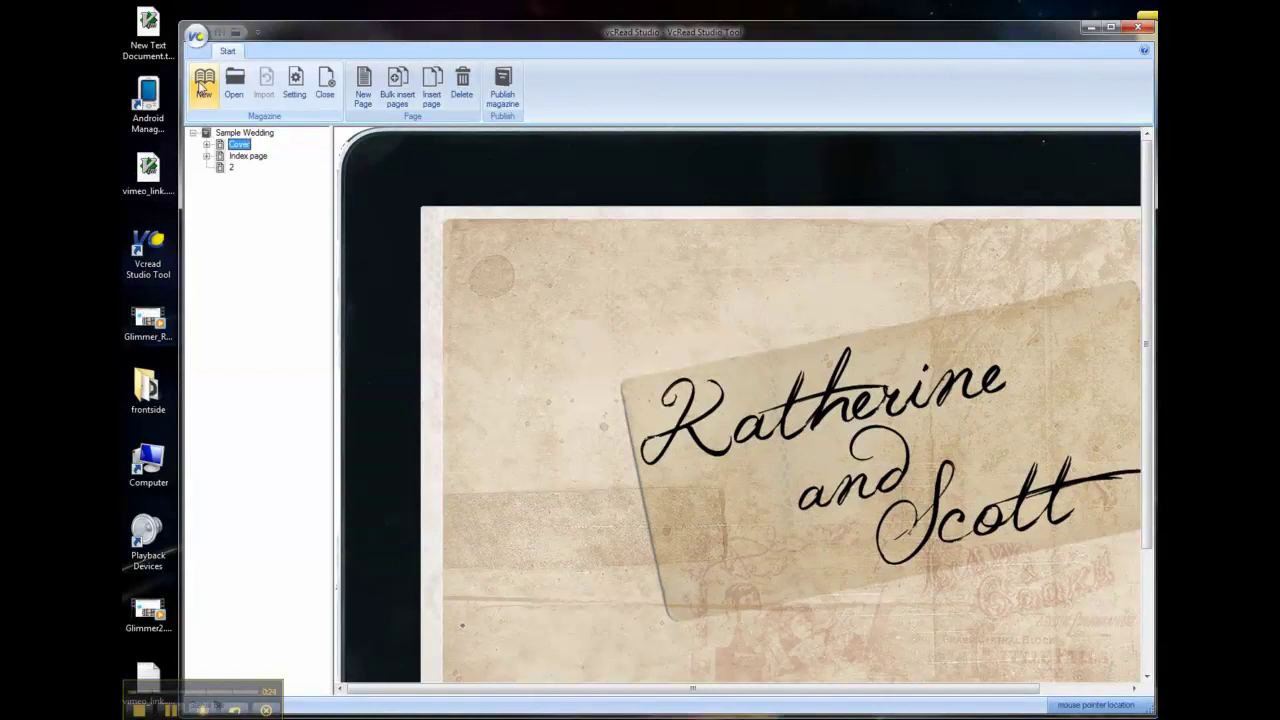
click(231, 167)
right_click(229, 172)
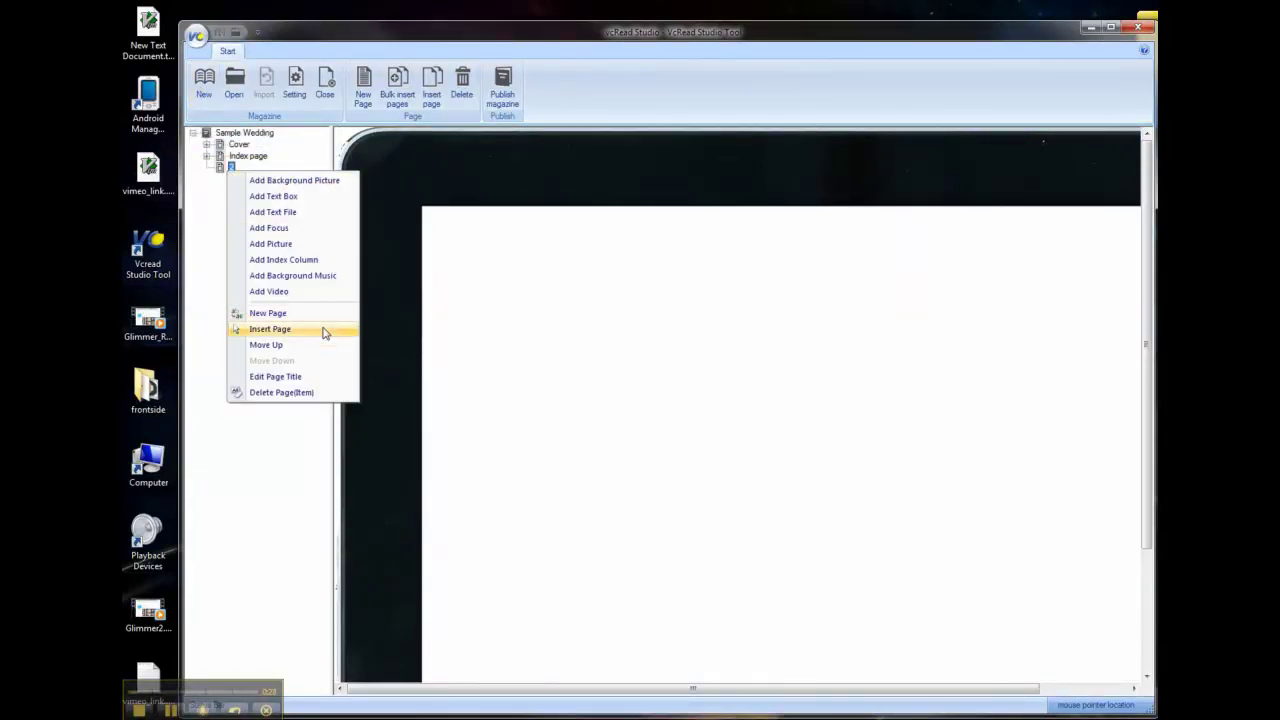
click(282, 392)
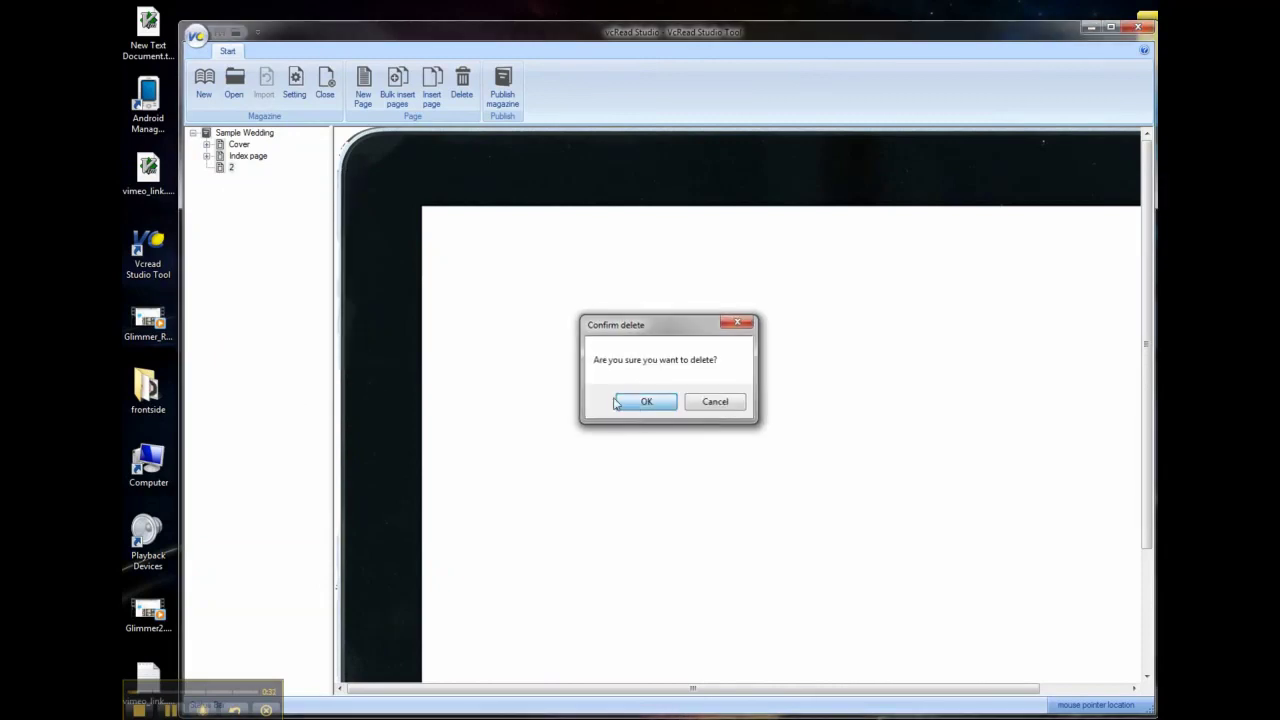
key(Return)
Bulk insert 10 pages into the Sample Wedding magazine.
click(400, 92)
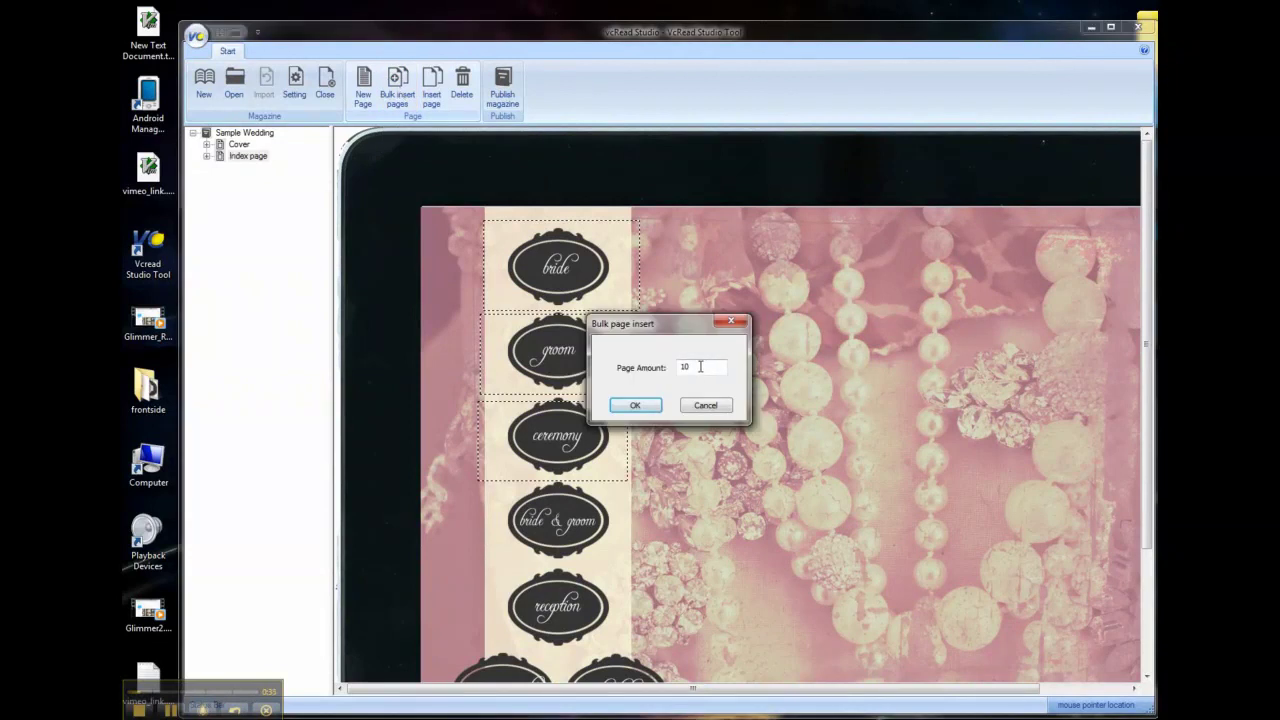
text(10)
click(638, 406)
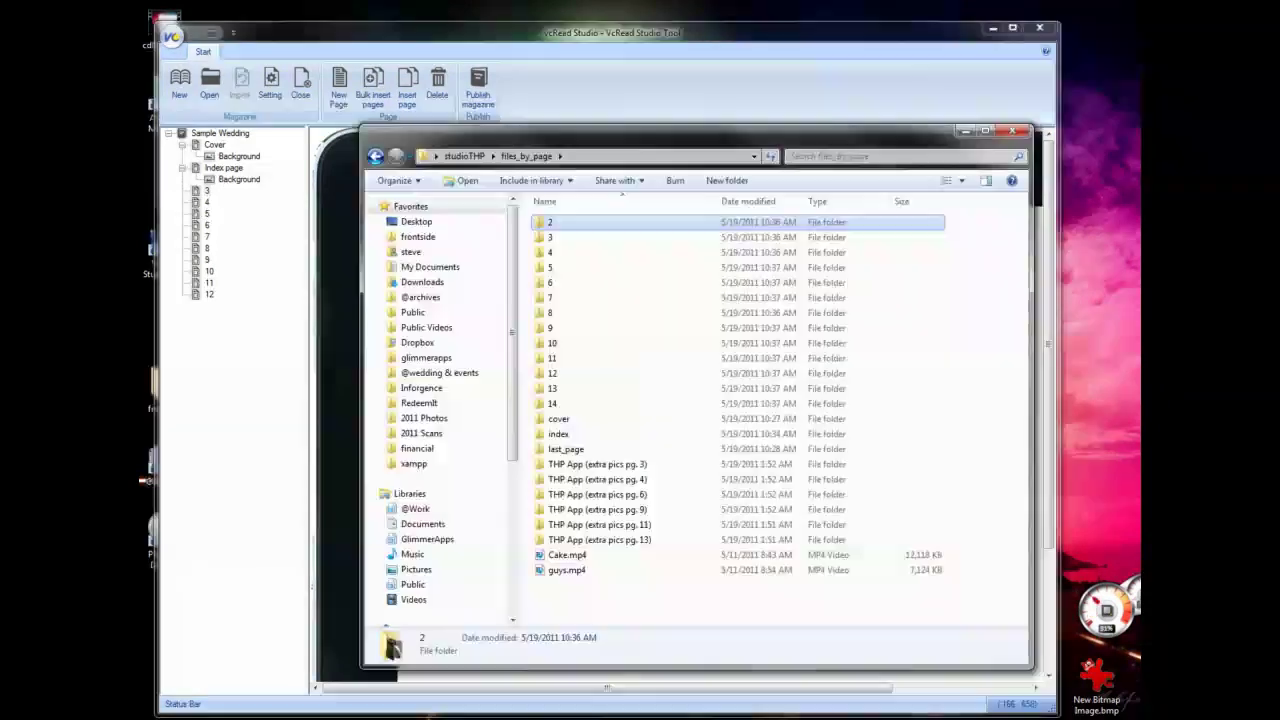
View the contents of page folder 2 and retitle page 3, directly after the index page, as "2".
double_click(555, 220)
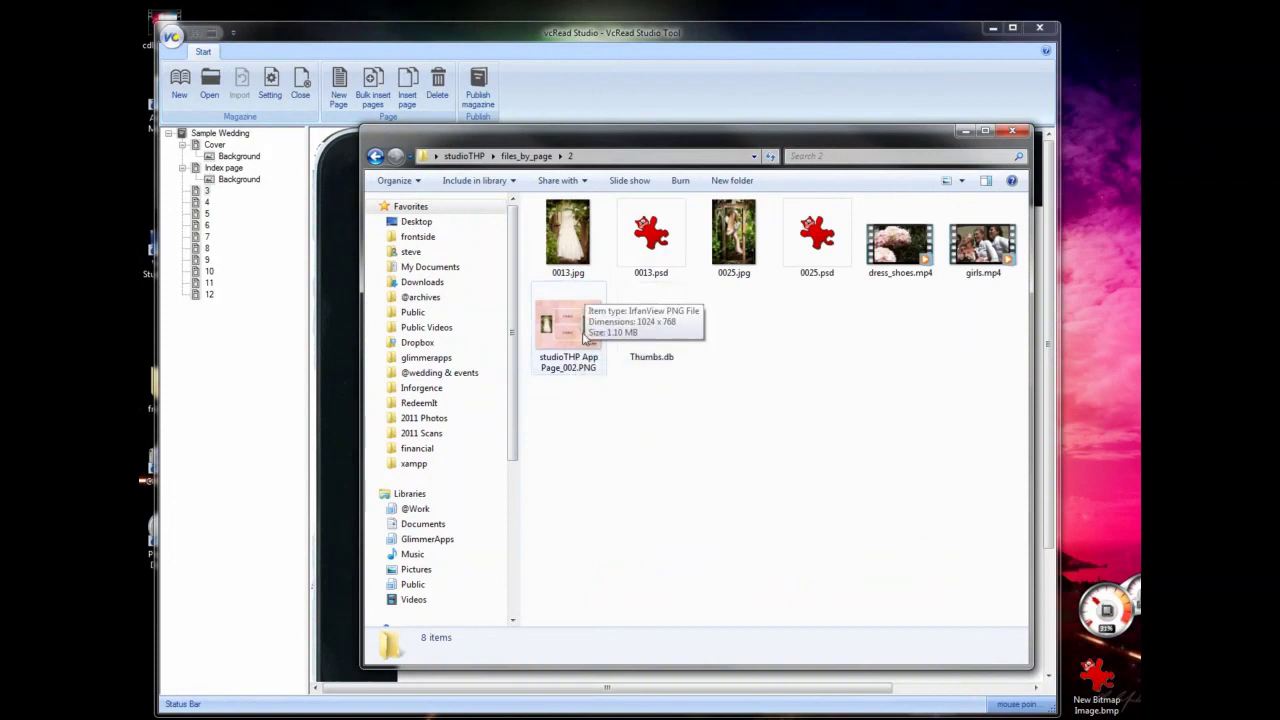
right_click(207, 192)
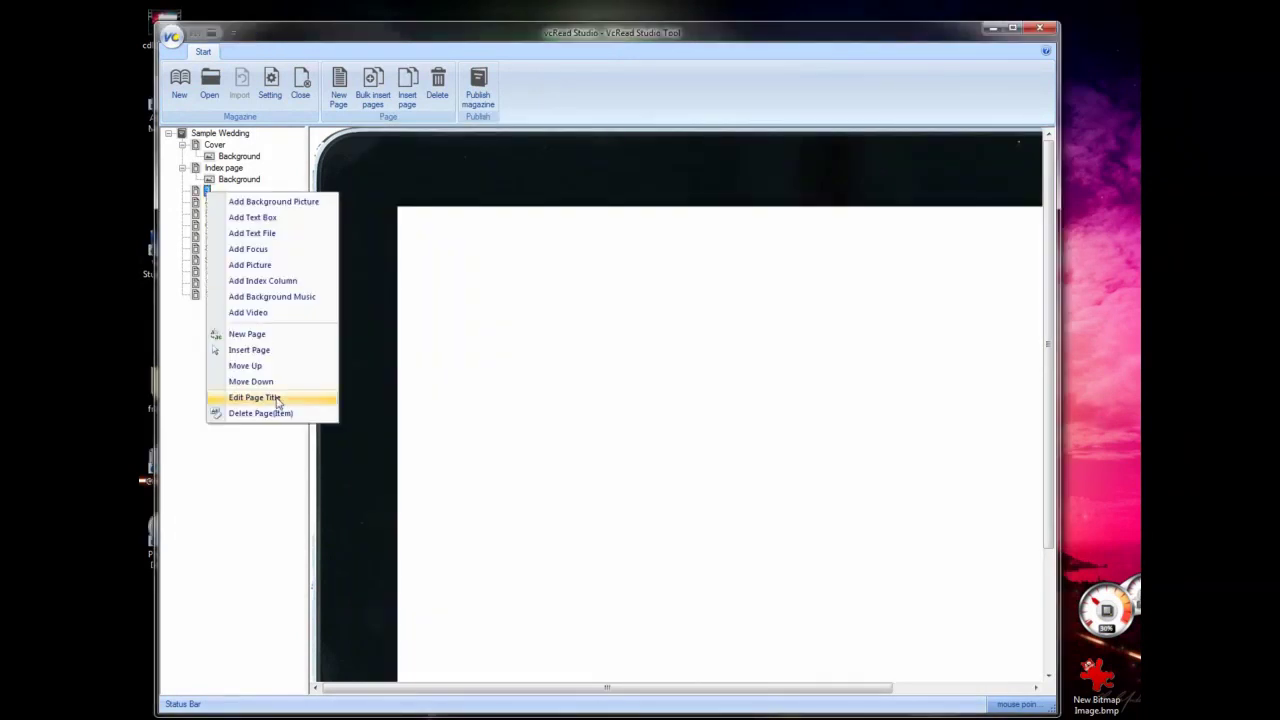
click(318, 397)
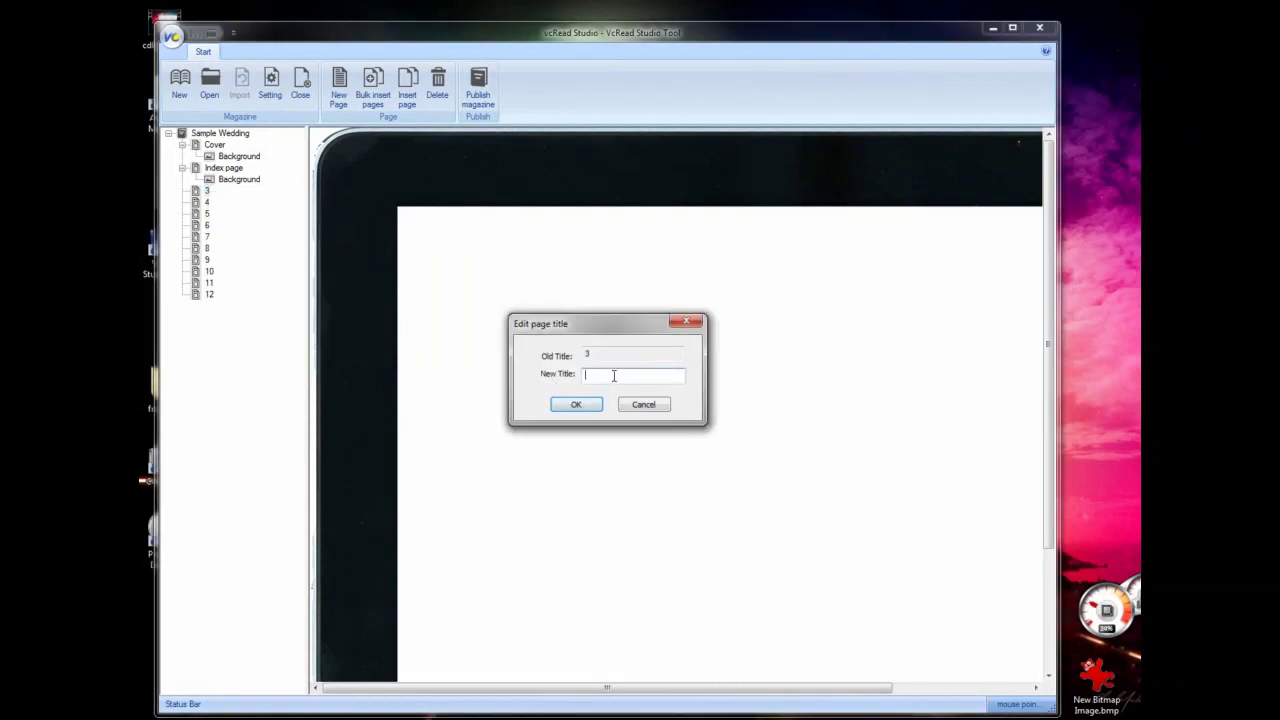
click(576, 404)
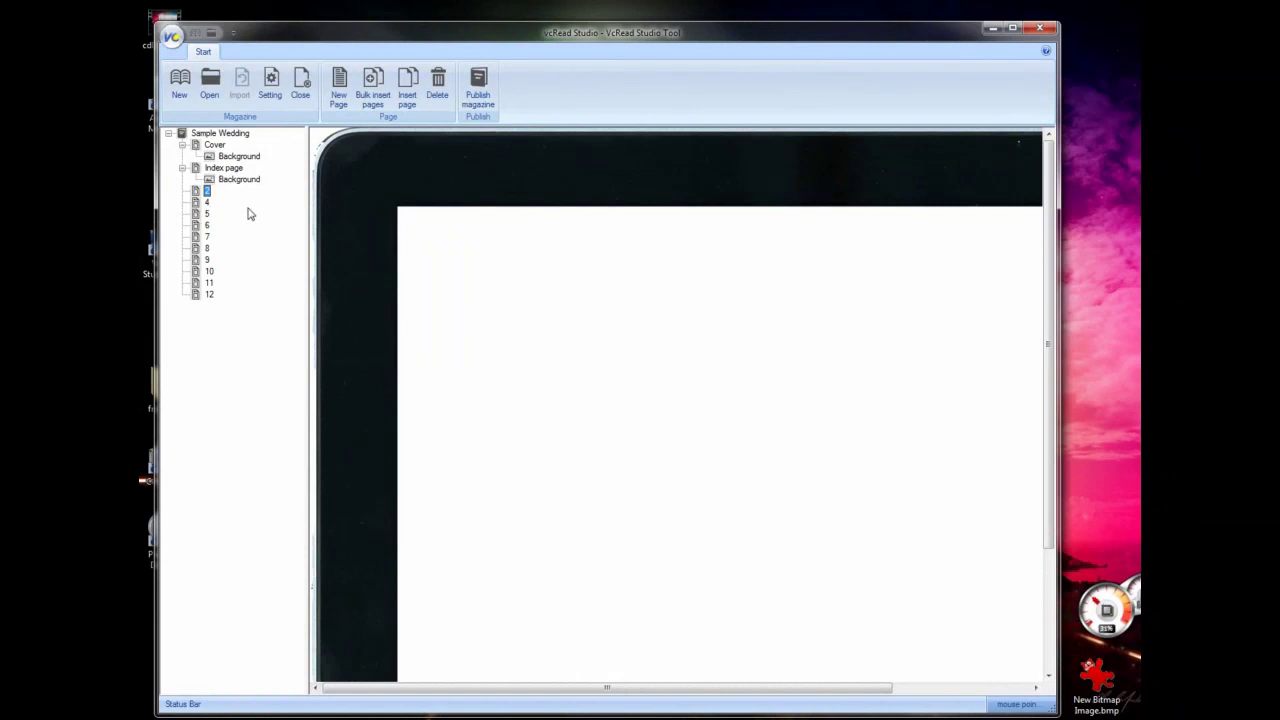
Add studioTHP App Page_002.PNG from the files_by_page folder 2 as the background picture of page 2, at 1024 by 768.
right_click(206, 192)
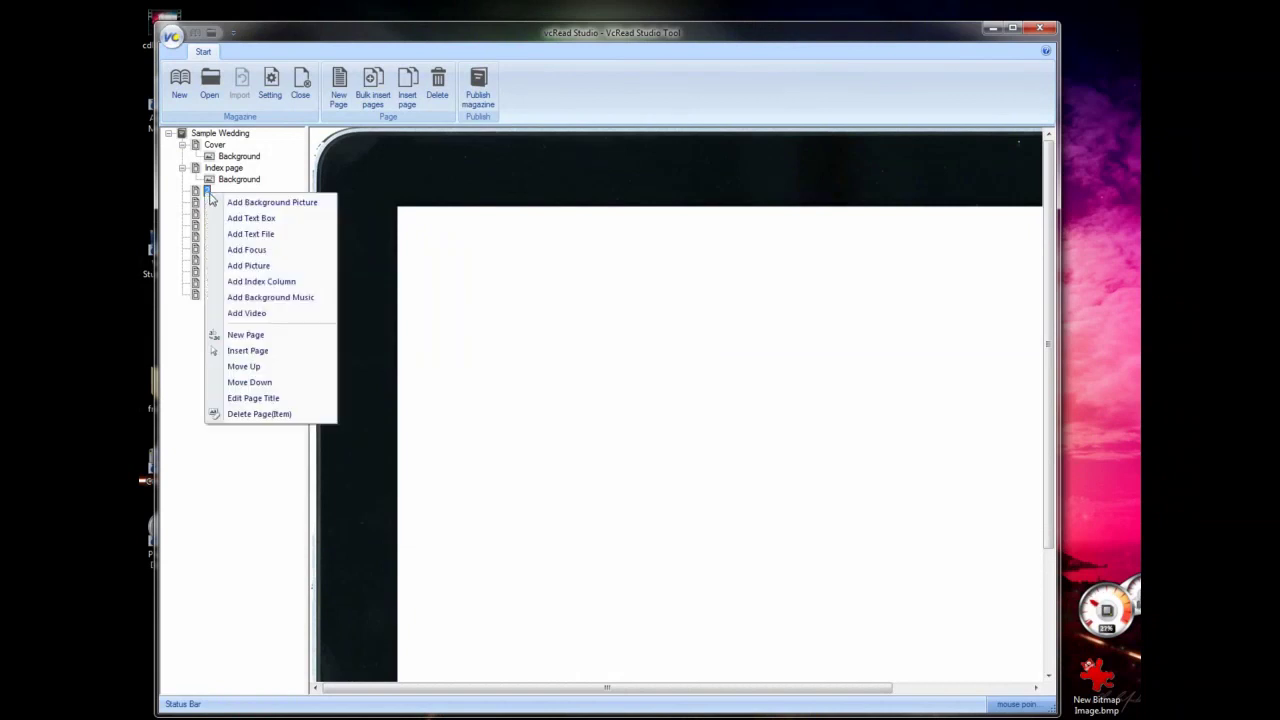
click(262, 203)
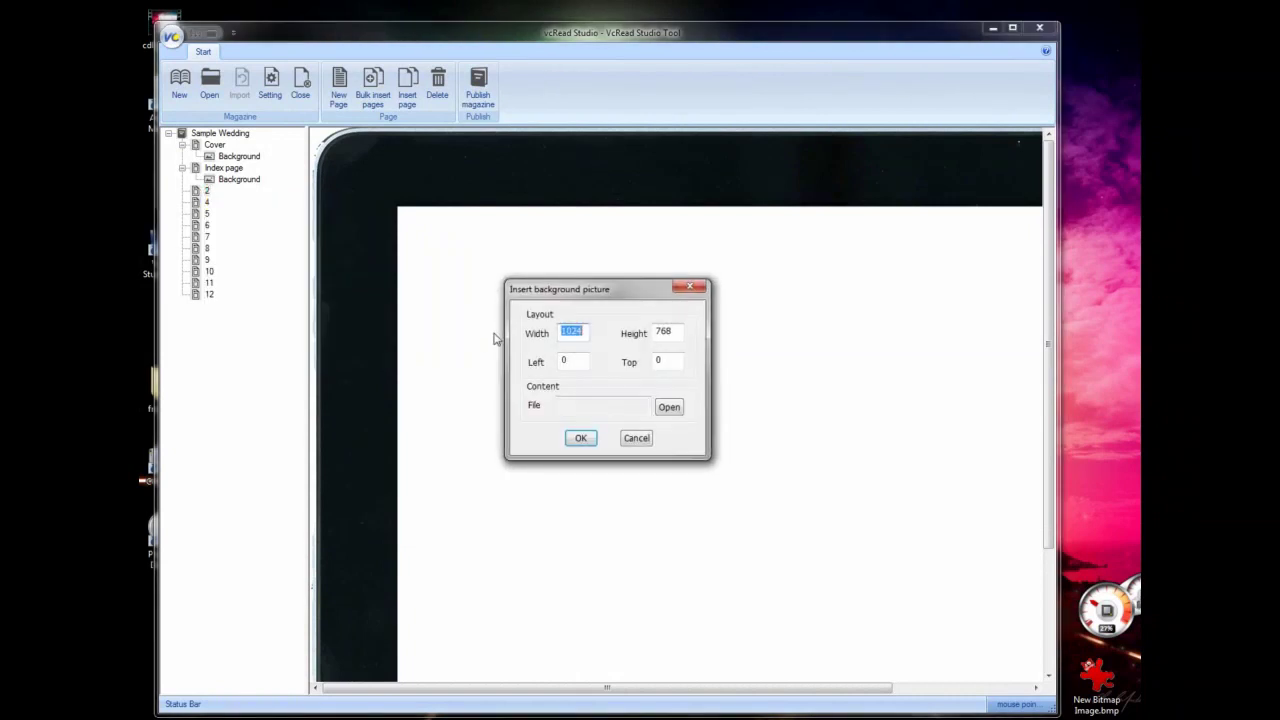
click(667, 407)
double_click(535, 300)
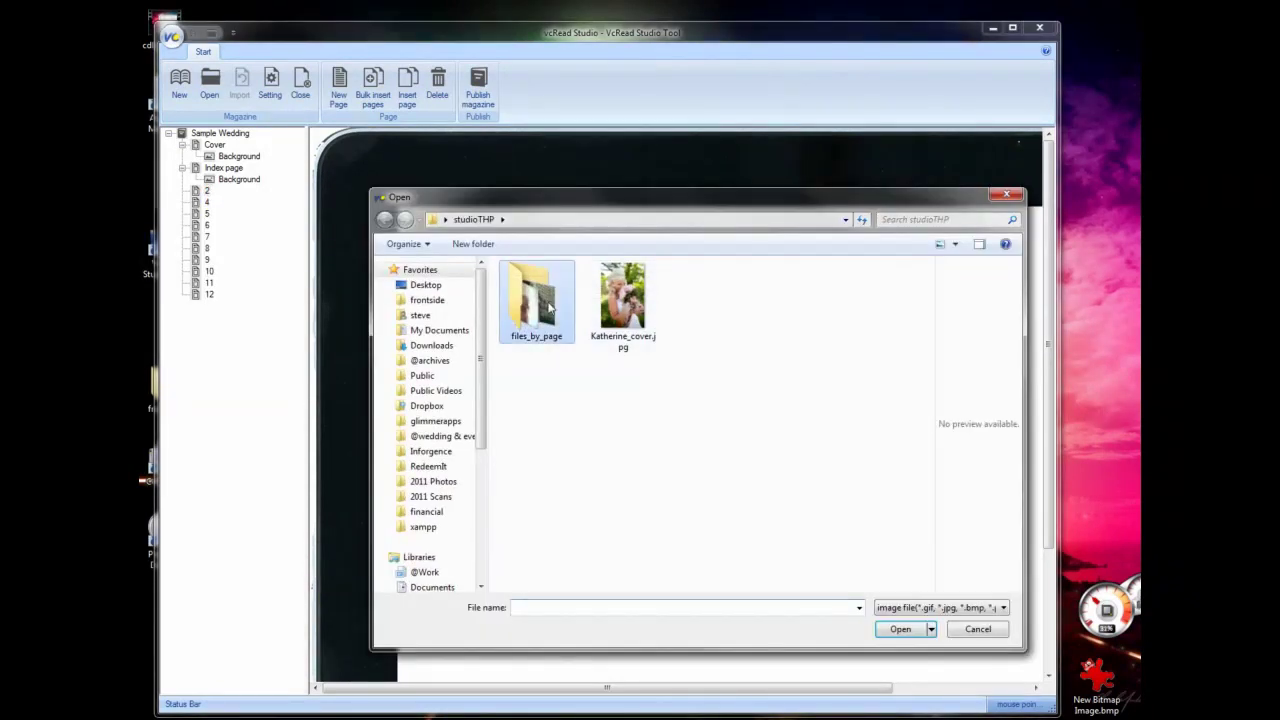
double_click(522, 290)
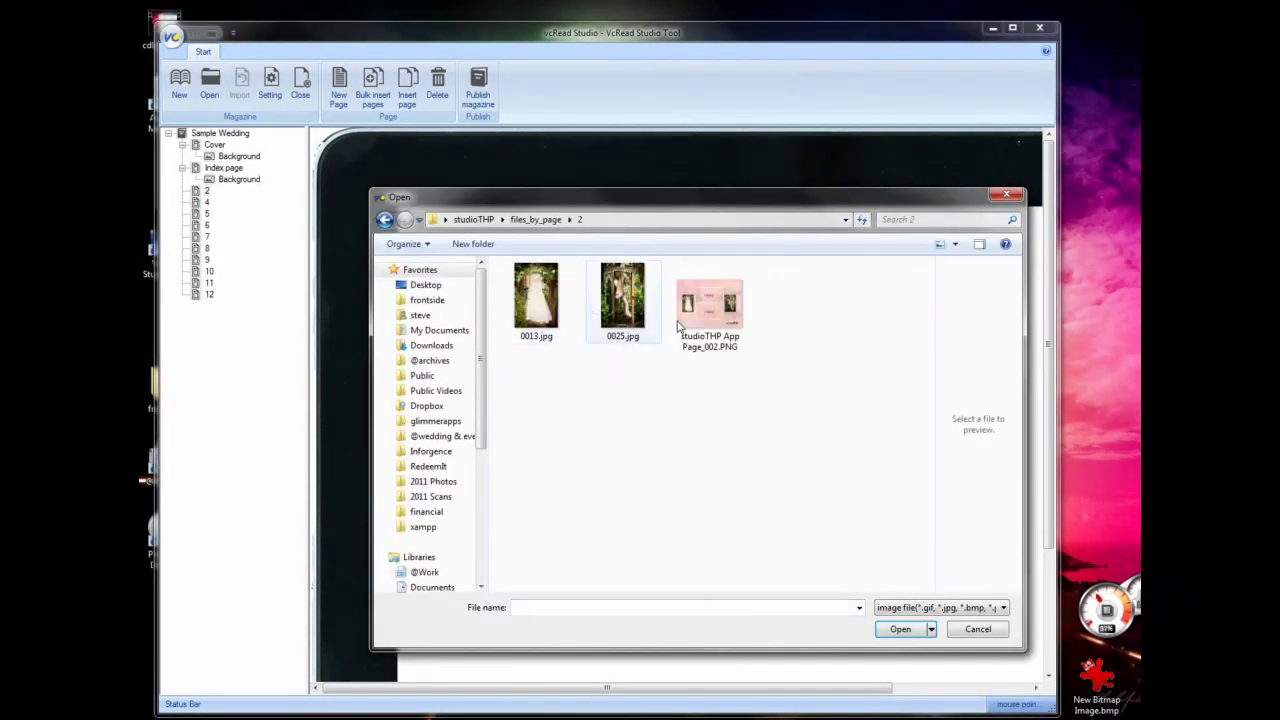
click(709, 305)
click(902, 629)
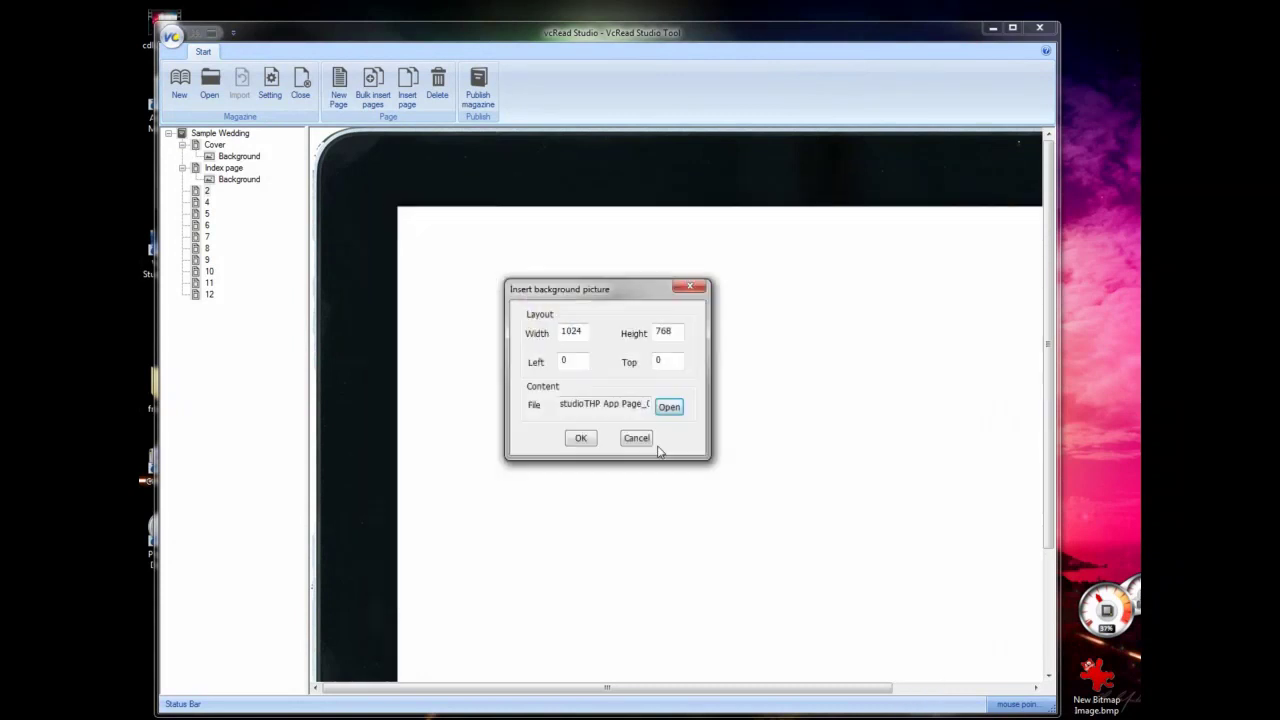
click(580, 437)
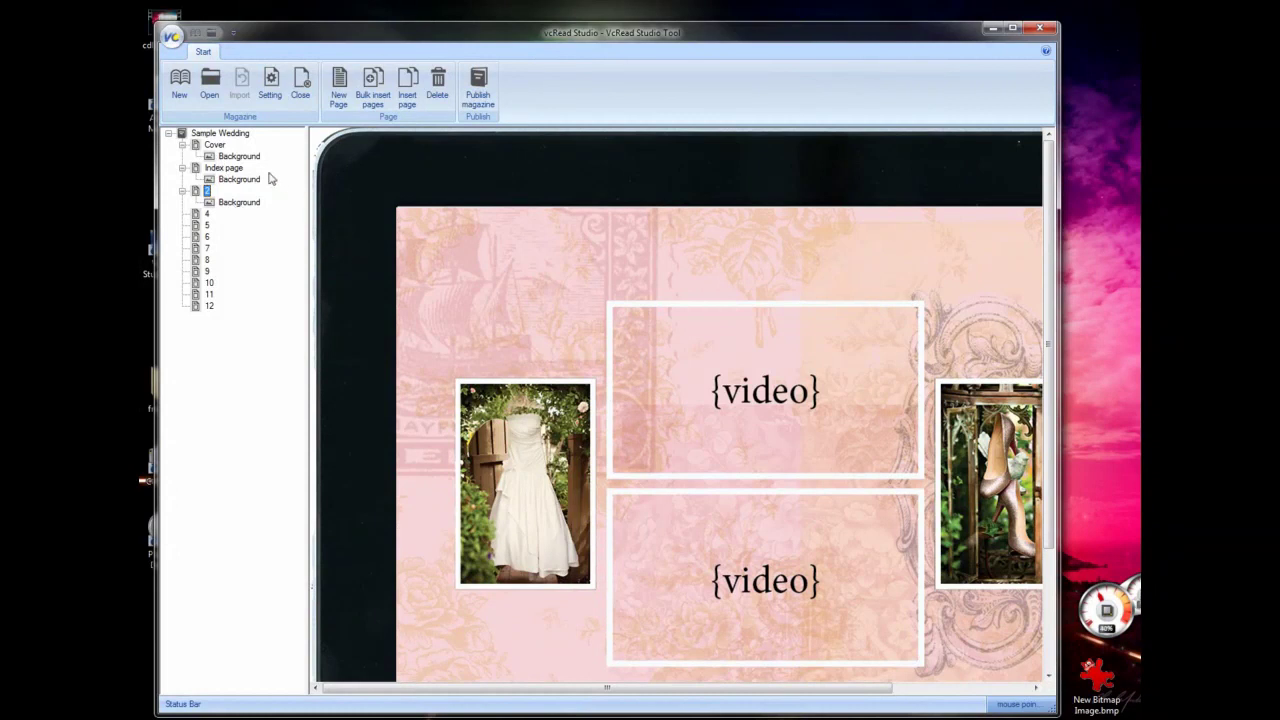
Show the index page of the Sample Wedding magazine.
click(212, 170)
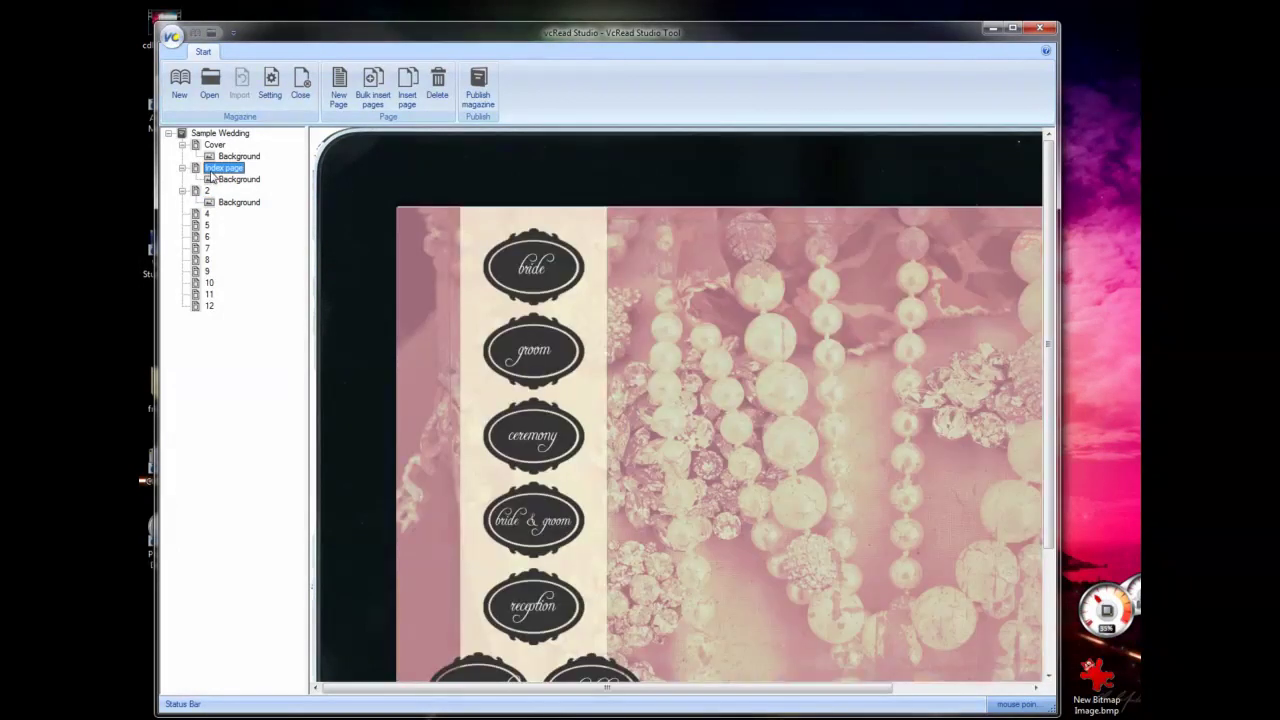
right_click(212, 172)
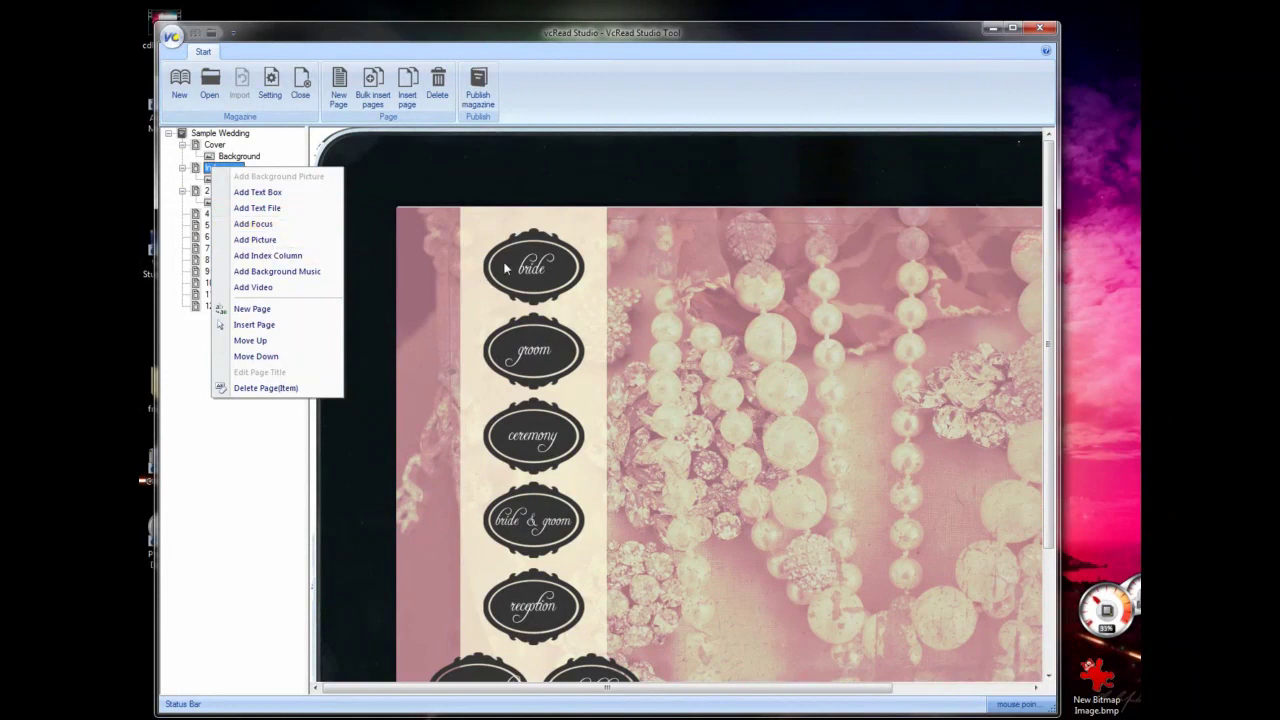
click(252, 240)
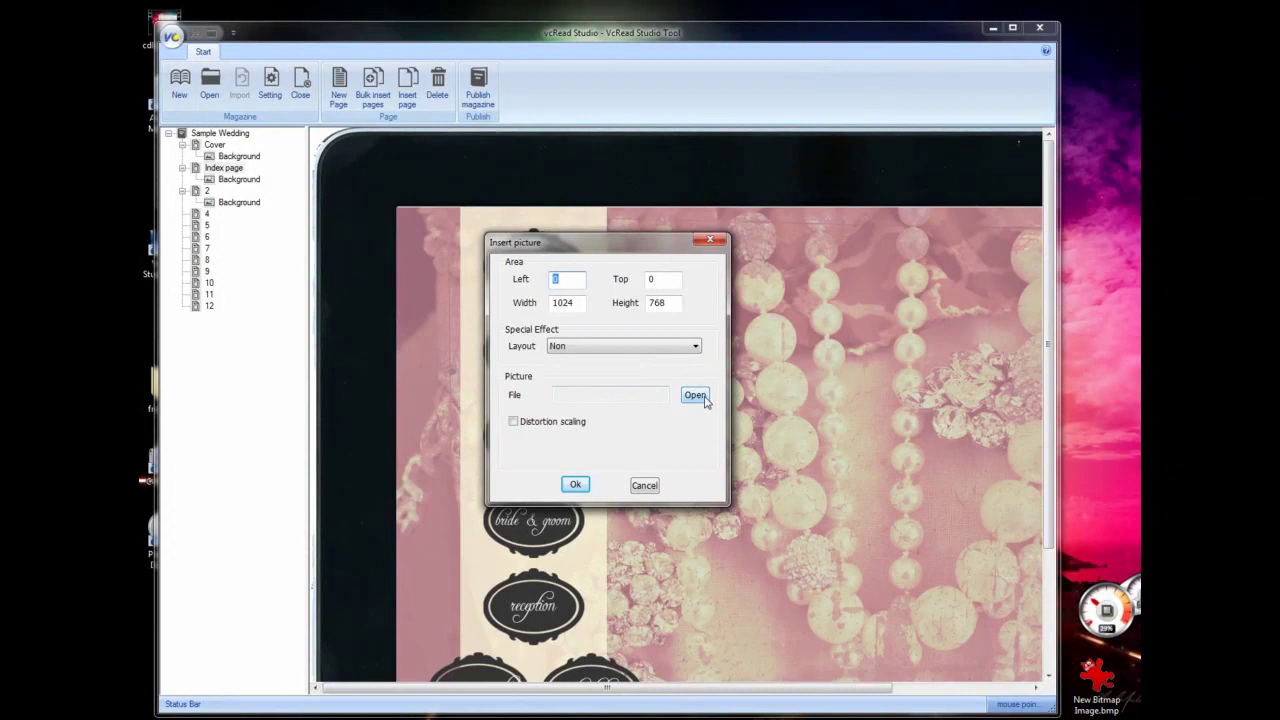
click(645, 486)
Draw an area about 63 by 56 near the index page's lower right corner and start adding a picture in it.
scroll(1048, 254, down, 3)
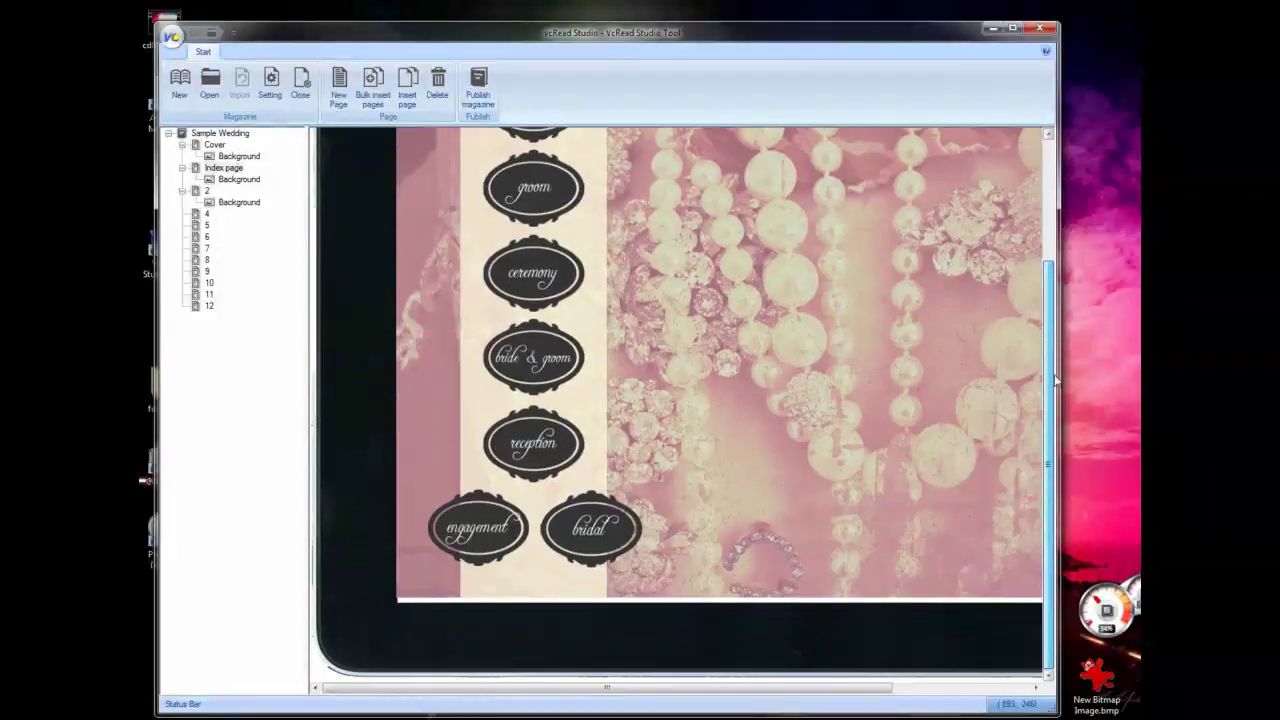
drag(779, 680, 917, 686)
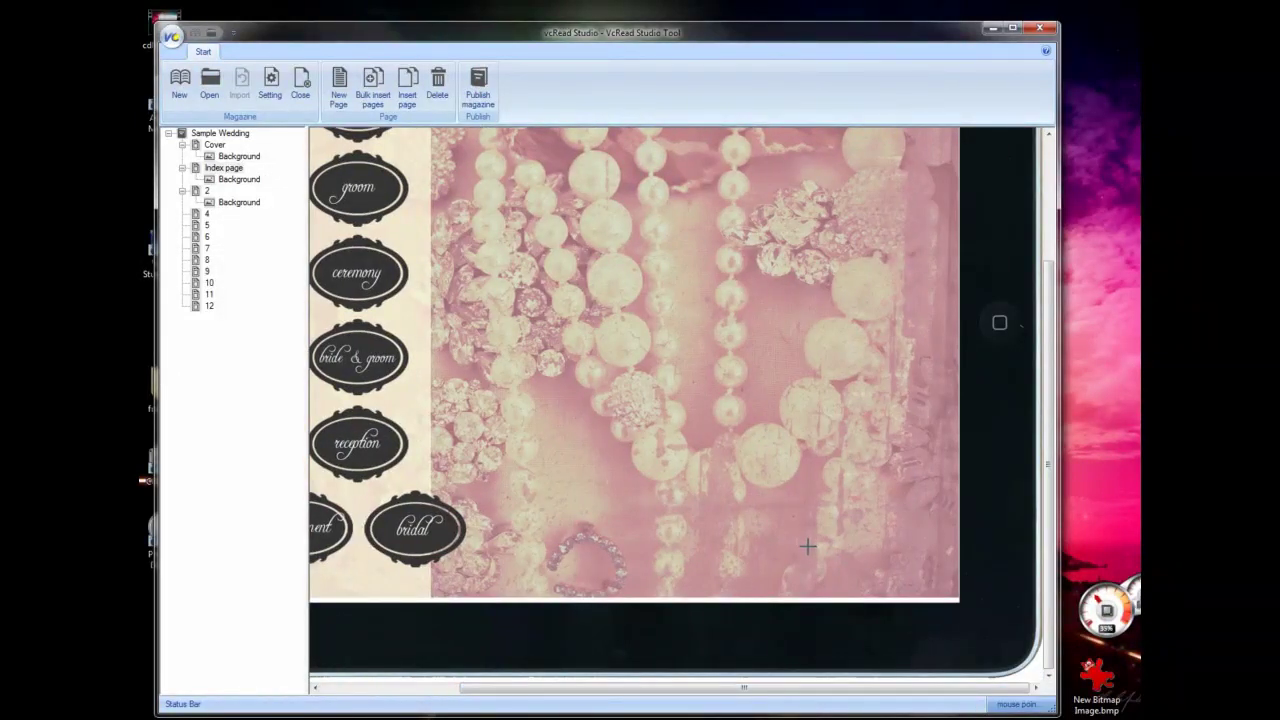
drag(807, 544, 854, 584)
right_click(836, 568)
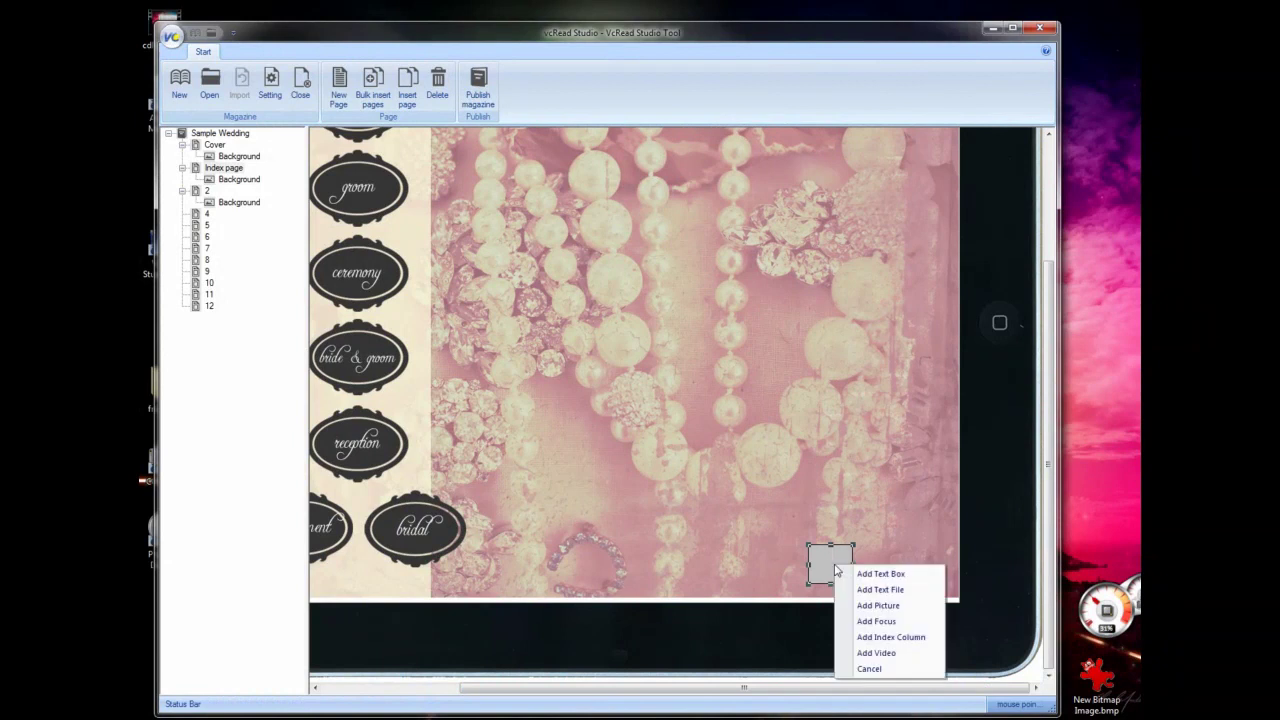
click(897, 607)
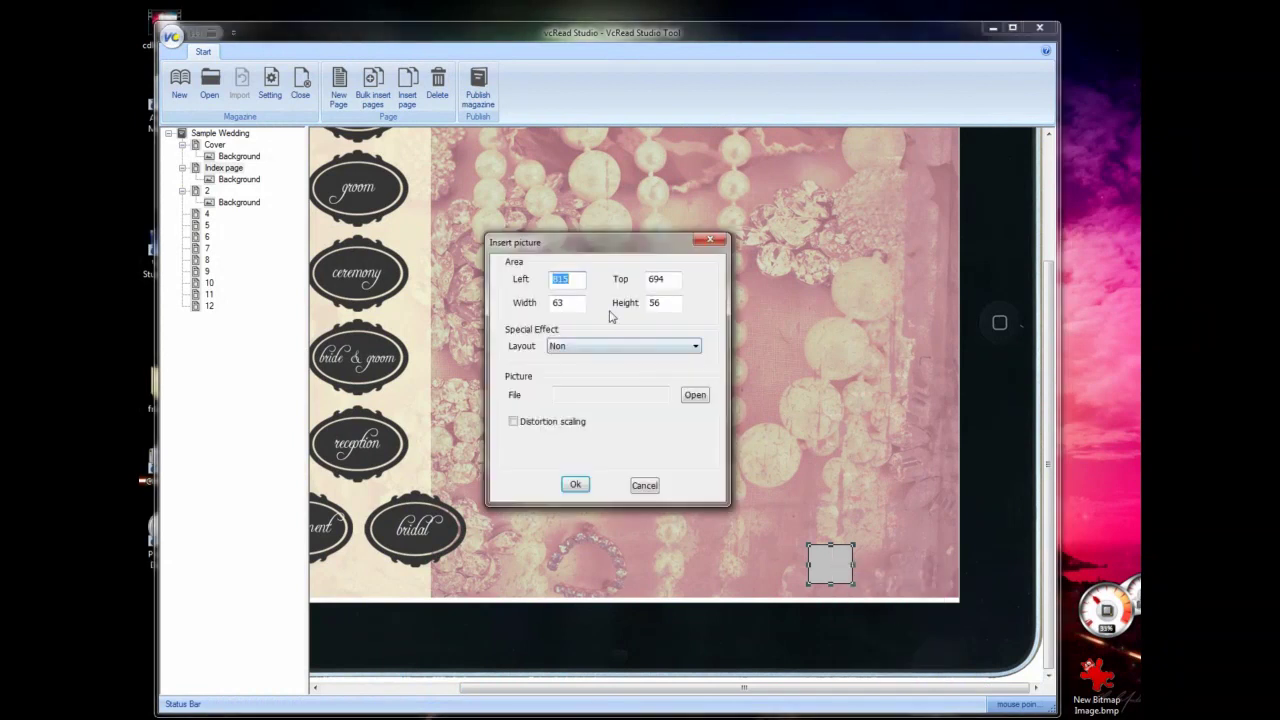
Choose share_facebook.png from the index folder within files_by_page as the picture file.
click(692, 397)
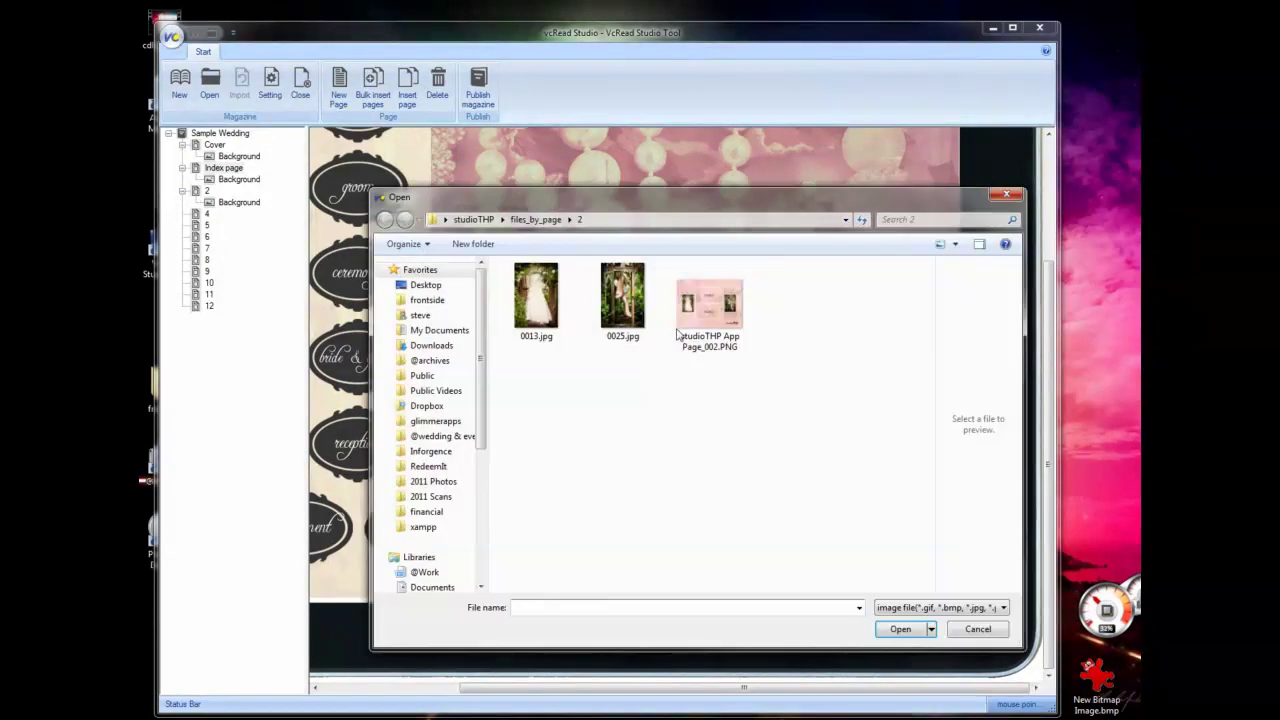
click(483, 222)
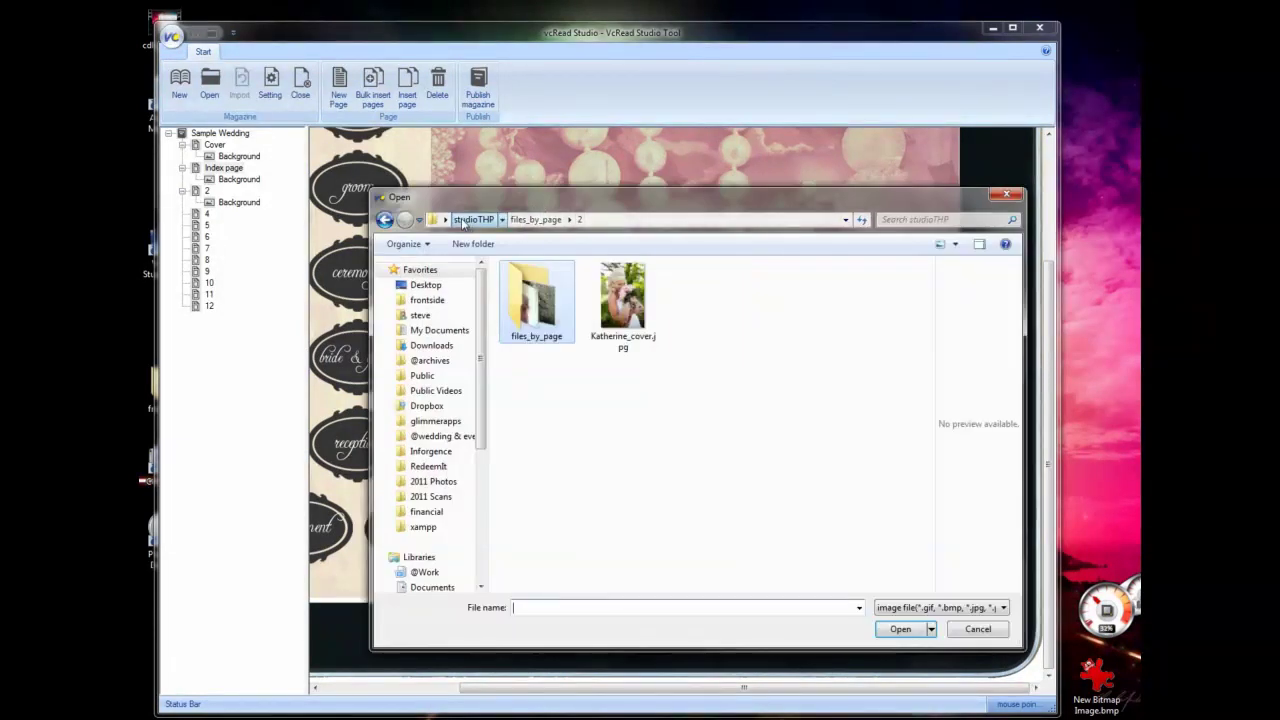
double_click(536, 300)
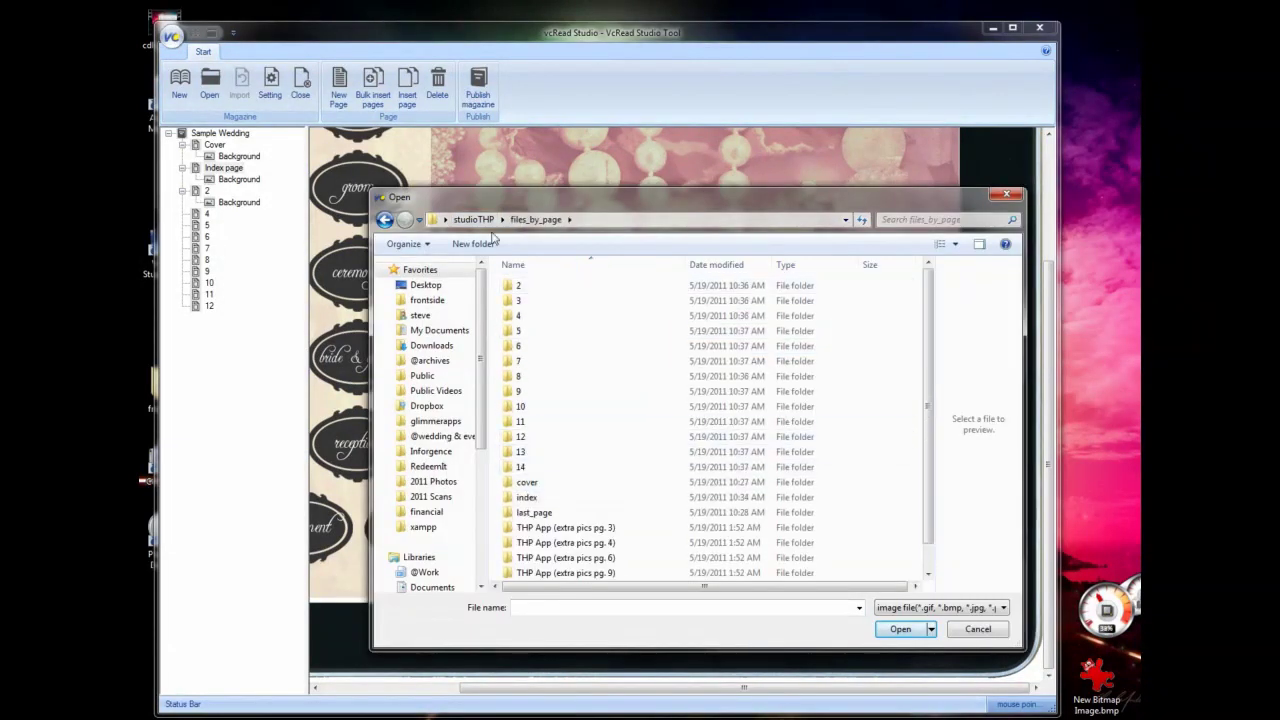
double_click(528, 497)
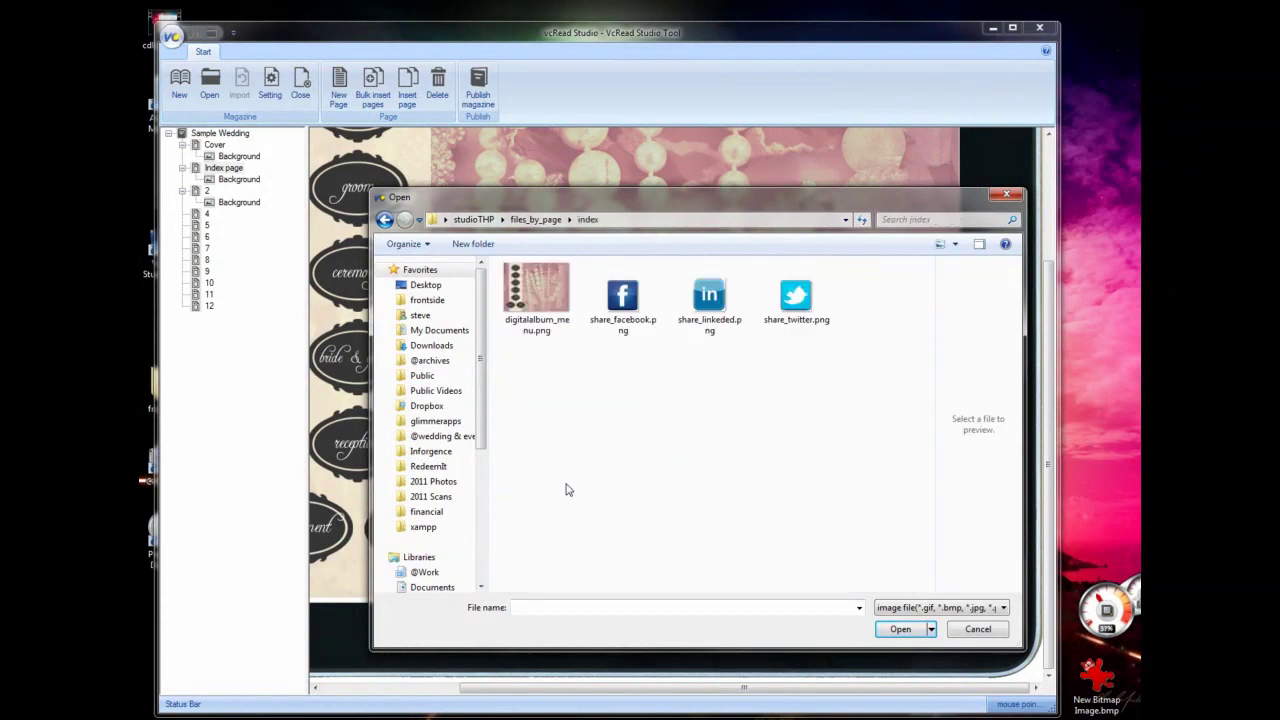
click(624, 306)
click(898, 629)
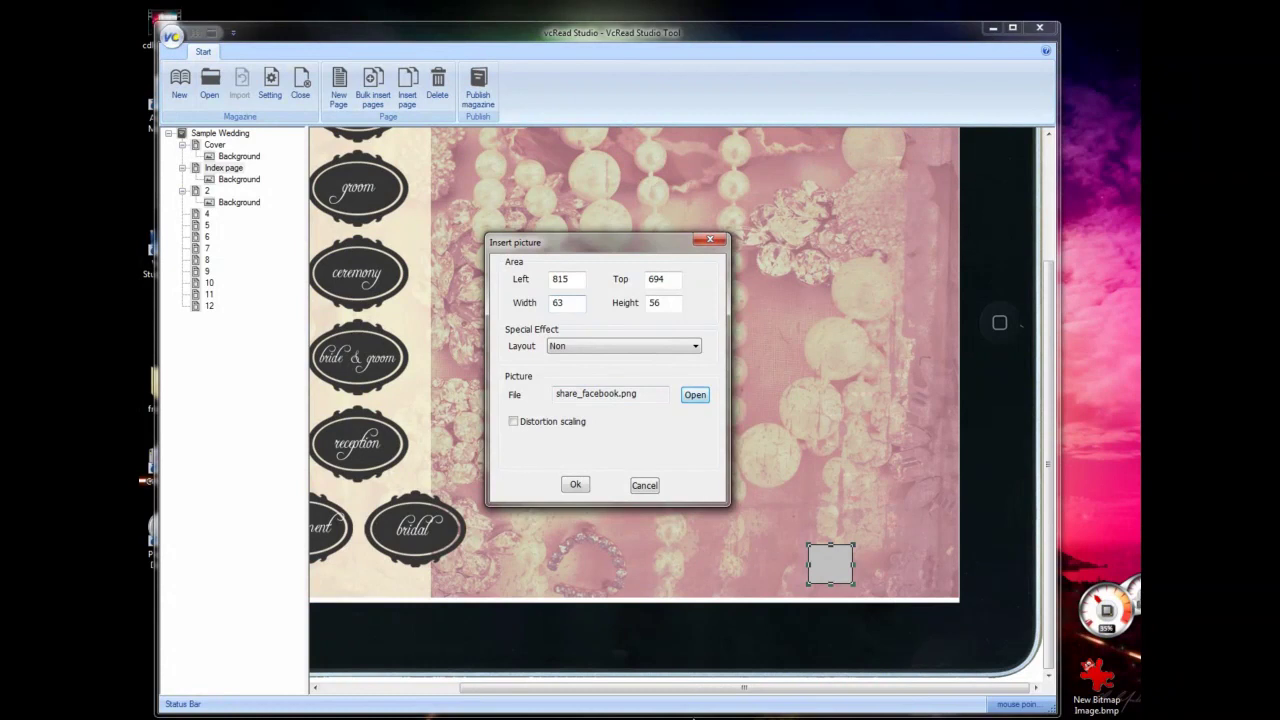
Switch to Windows Explorer and check the dimensions of share_facebook.png in the index folder.
mouse_move(310, 716)
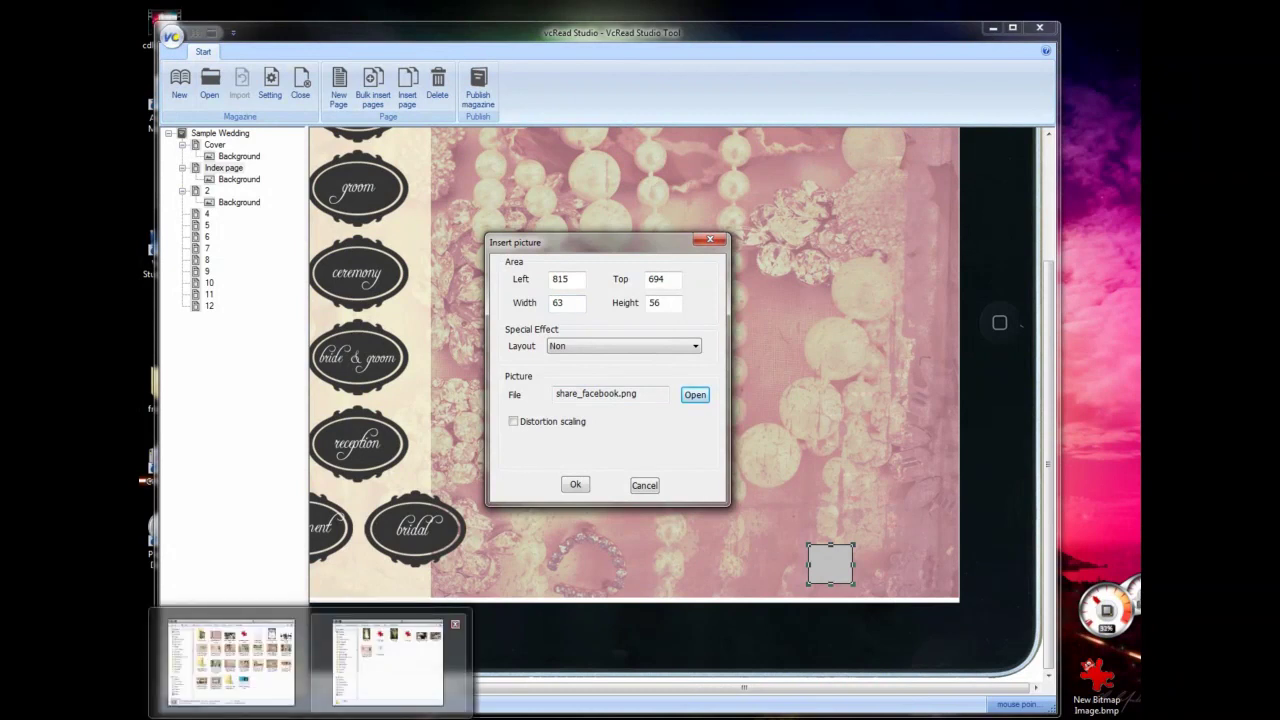
click(230, 662)
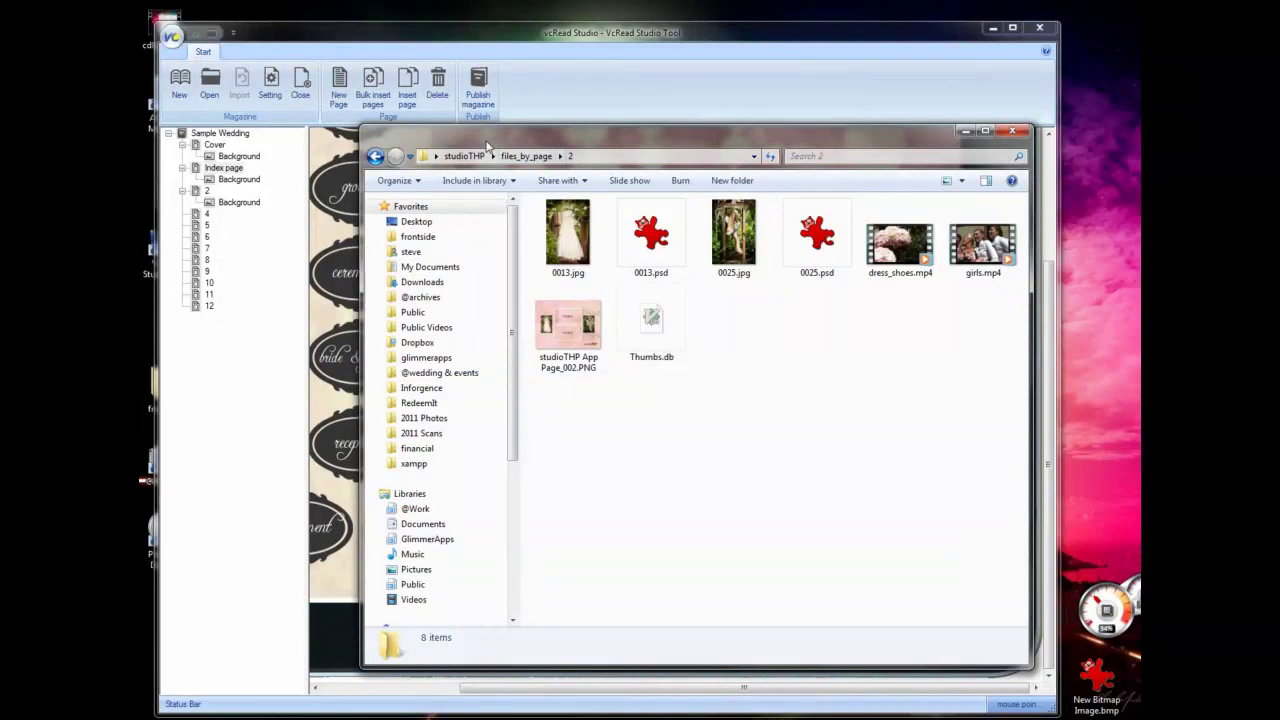
click(493, 156)
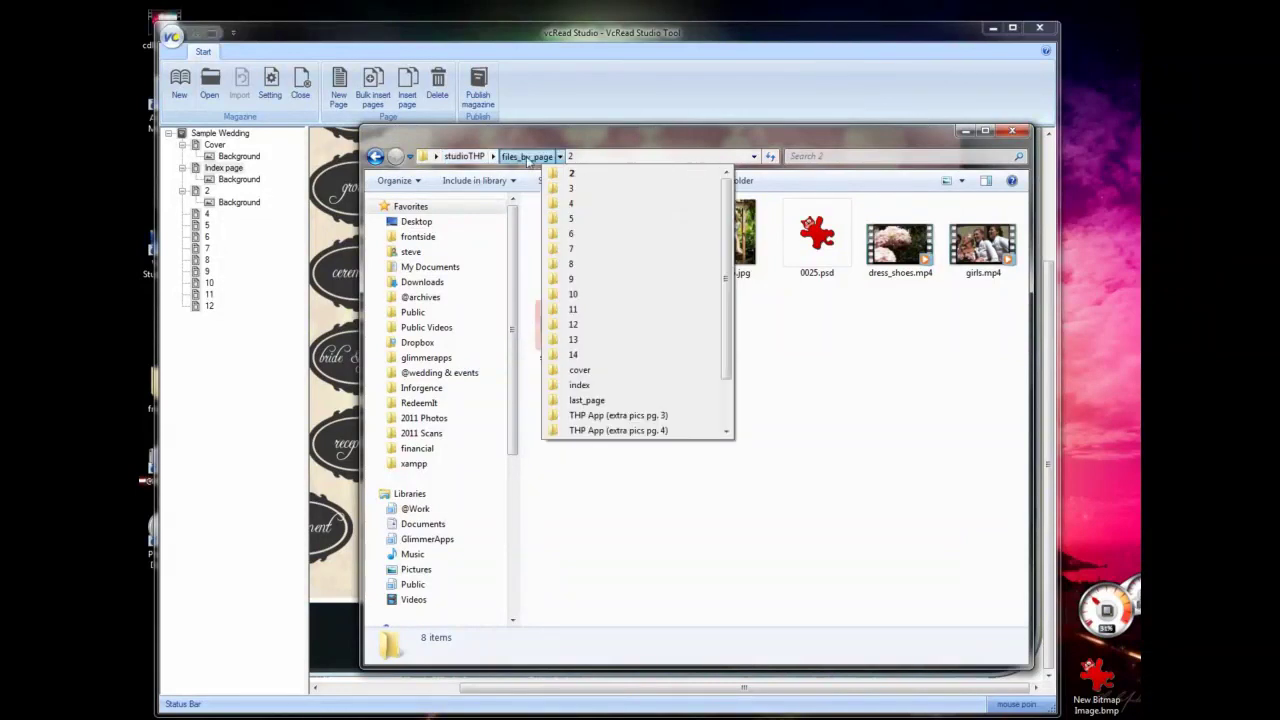
click(579, 385)
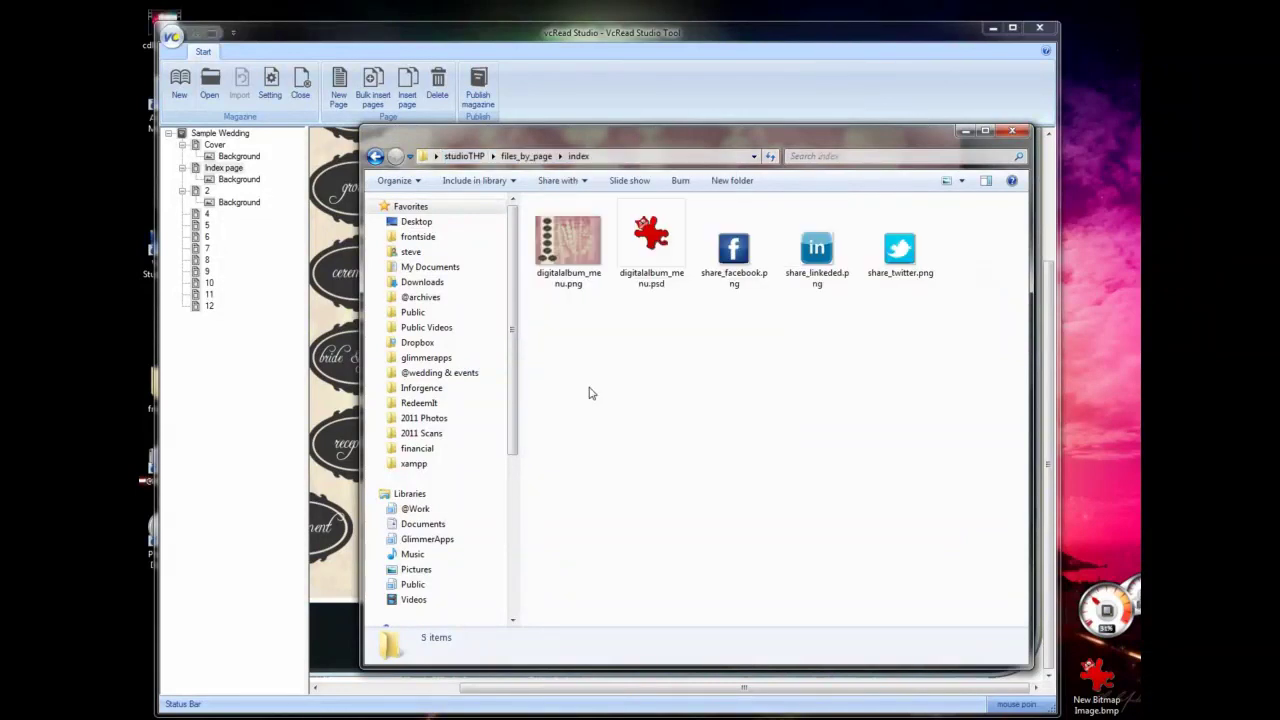
click(737, 256)
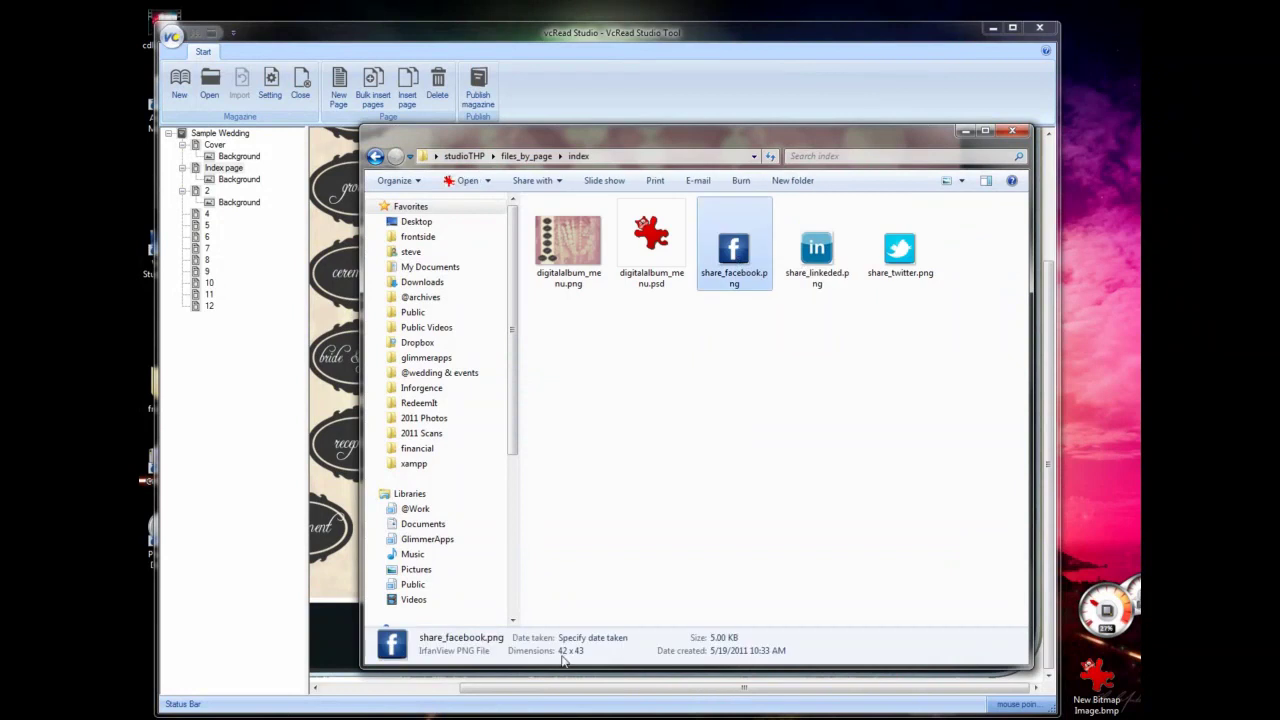
Return to VcRead Studio Tool and insert the Facebook picture with width 42 and height 43.
click(714, 40)
double_click(575, 303)
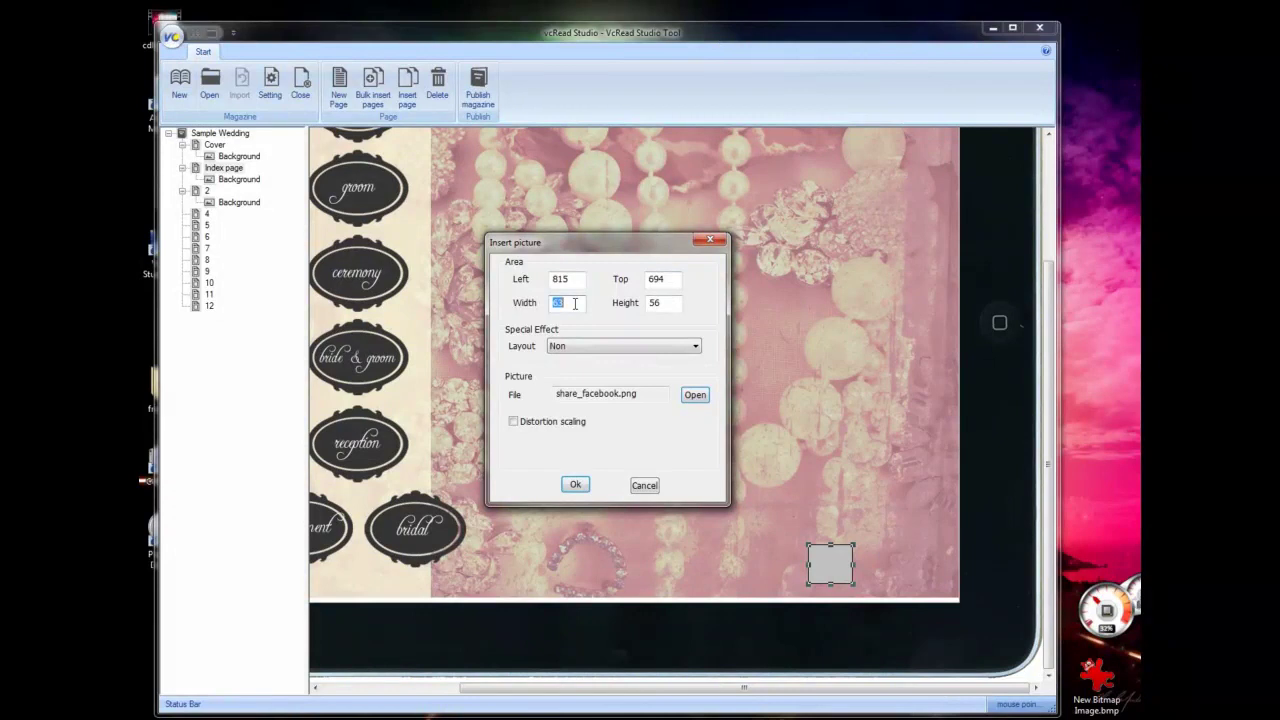
text(42)
double_click(656, 303)
click(575, 485)
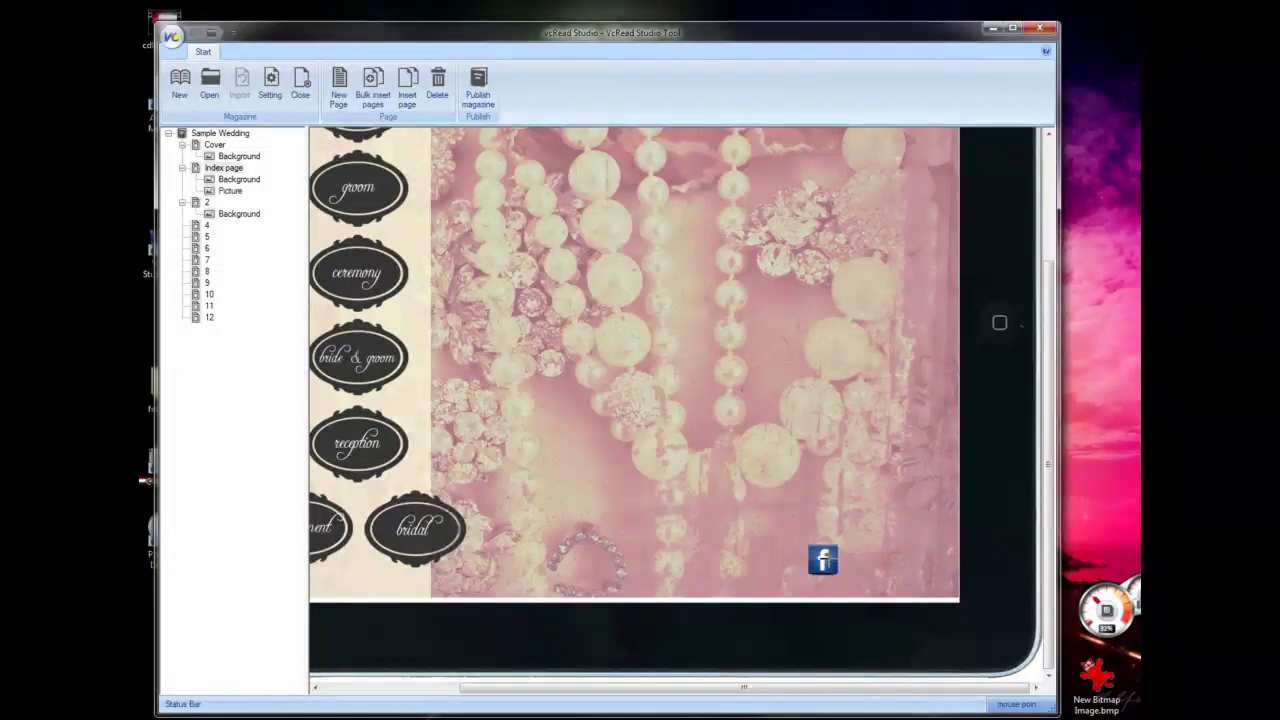
Review the position, size and file settings of the index page's Facebook picture without changing them.
click(224, 191)
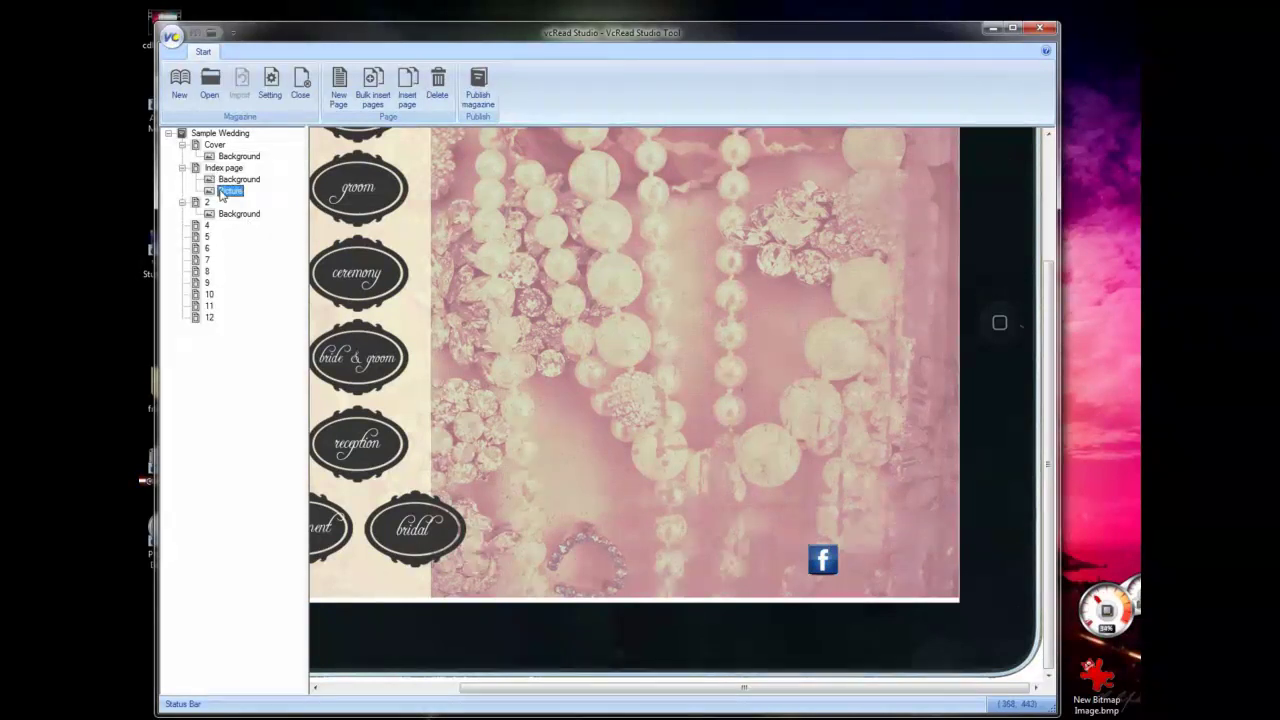
right_click(222, 195)
click(250, 199)
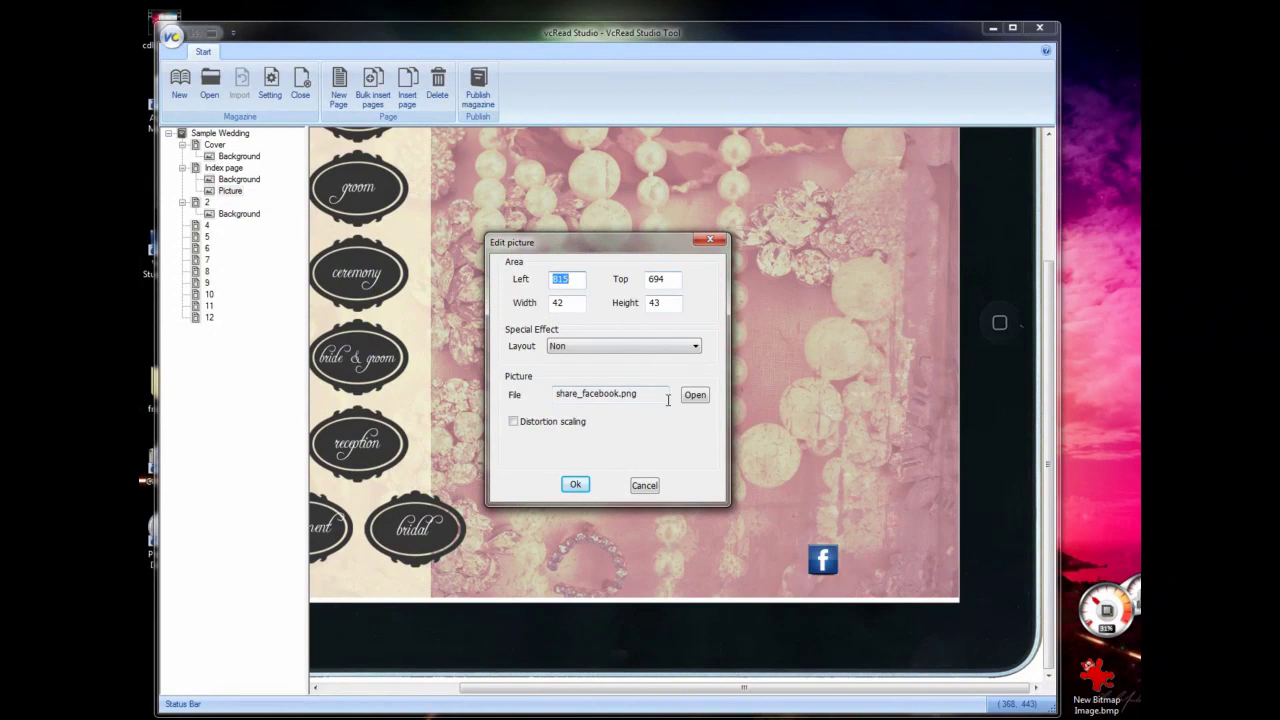
click(644, 486)
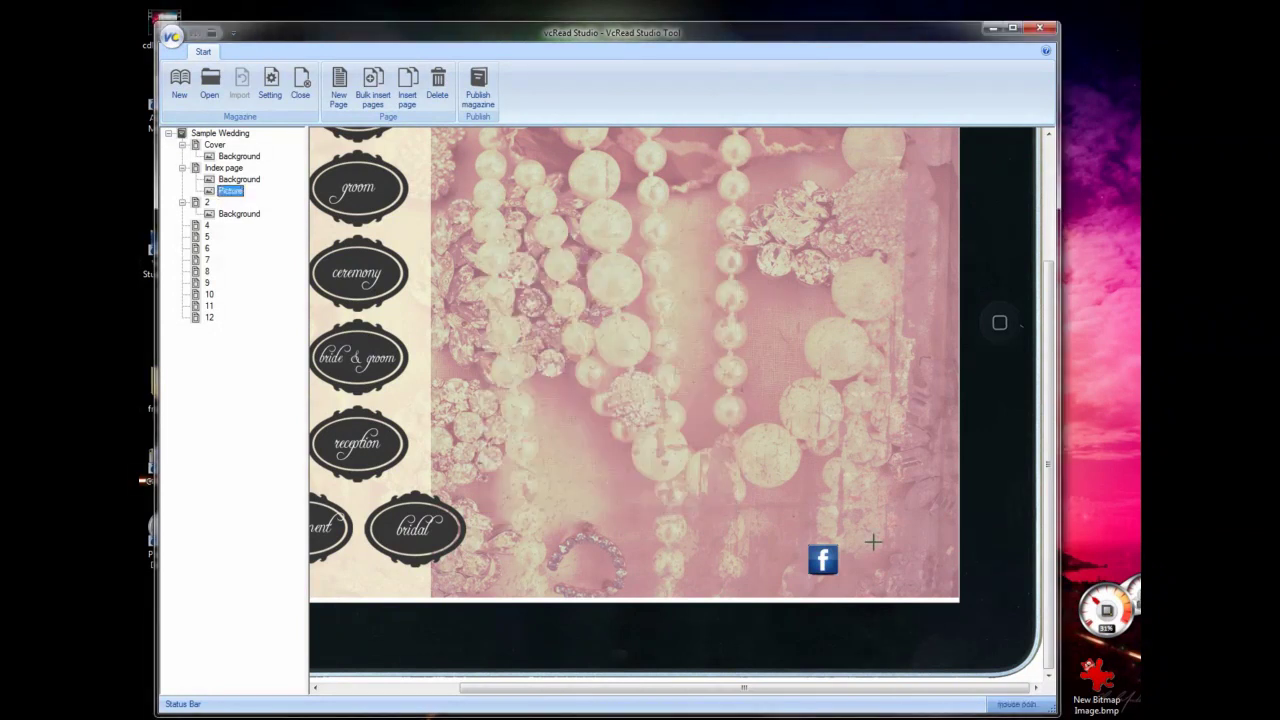
Mark an area about 48 by 45 beside the index page's Facebook icon for a new picture and set its top position to 694.
drag(846, 545, 880, 578)
click(226, 170)
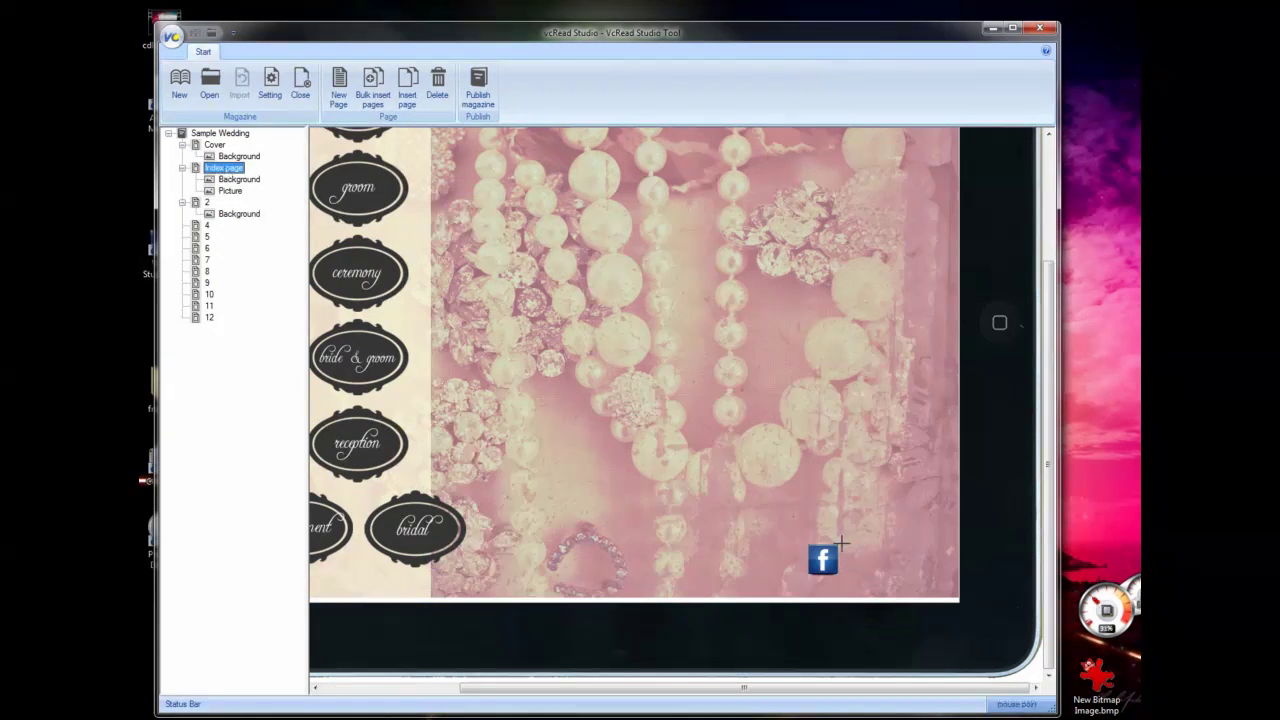
drag(845, 543, 882, 578)
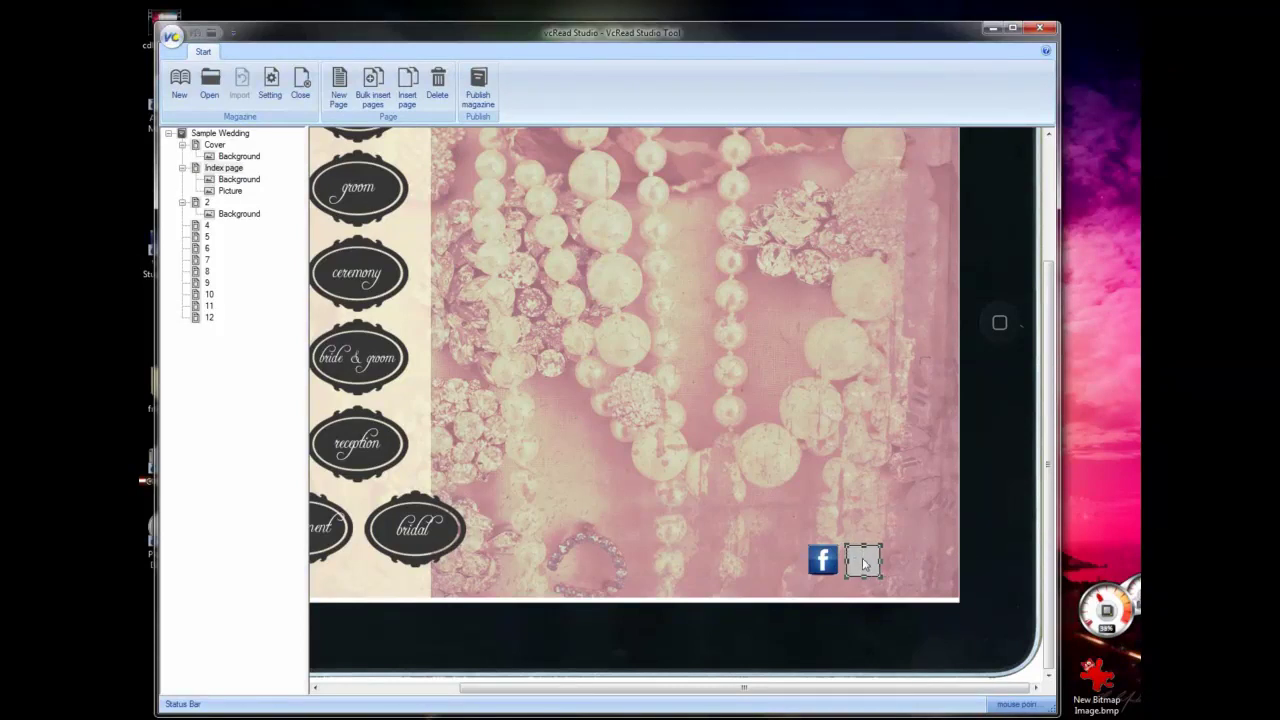
right_click(864, 562)
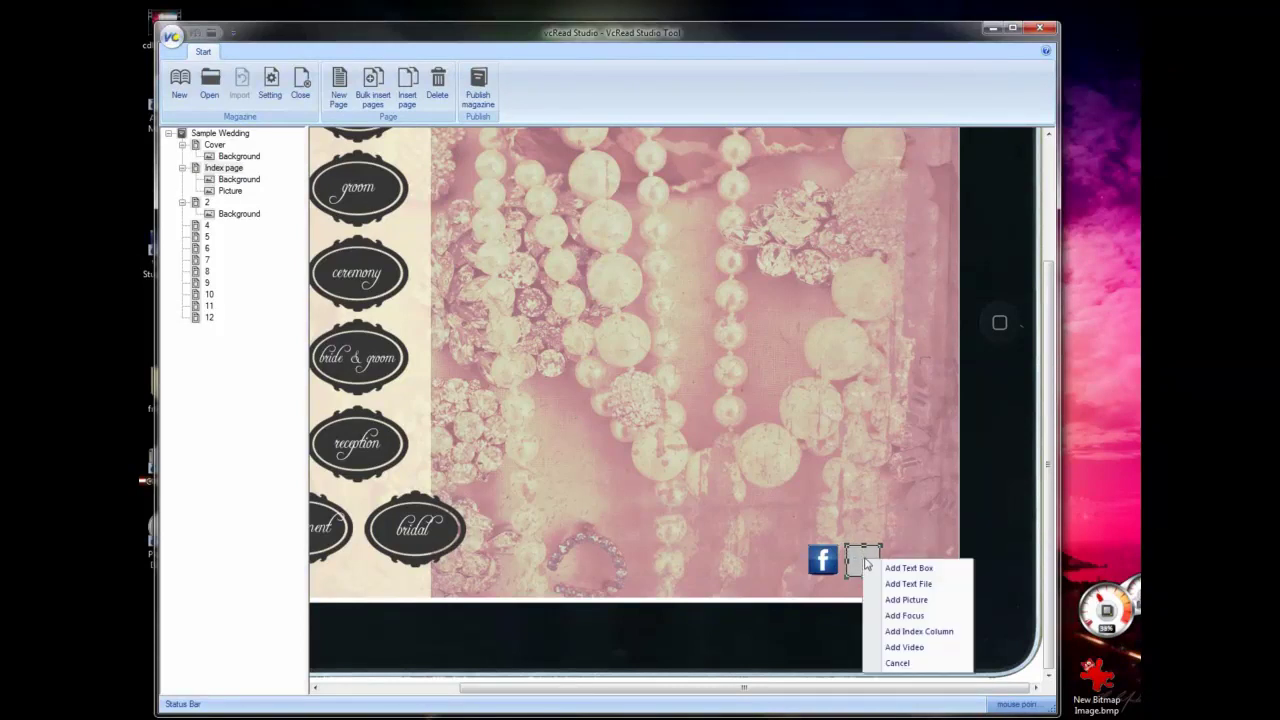
click(902, 601)
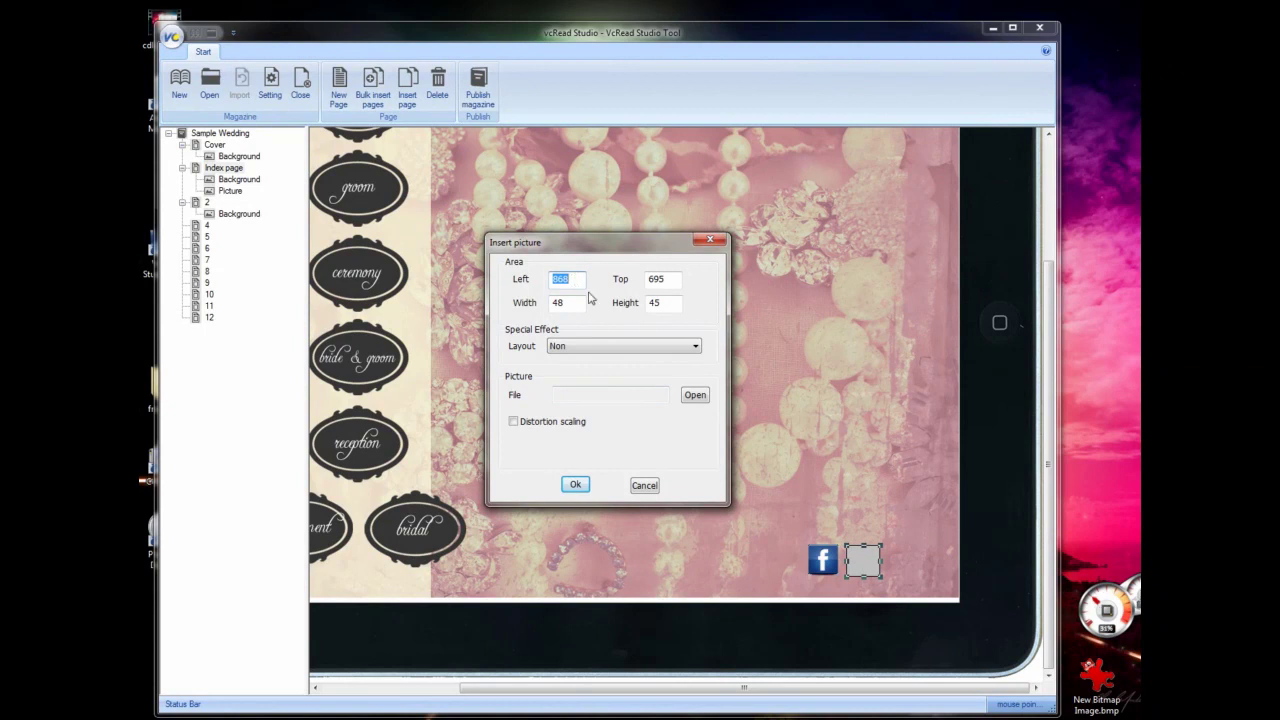
double_click(666, 280)
text(69)
Switch to Windows Explorer and check the dimensions of share_twitter.png in the index folder.
mouse_move(309, 716)
click(377, 693)
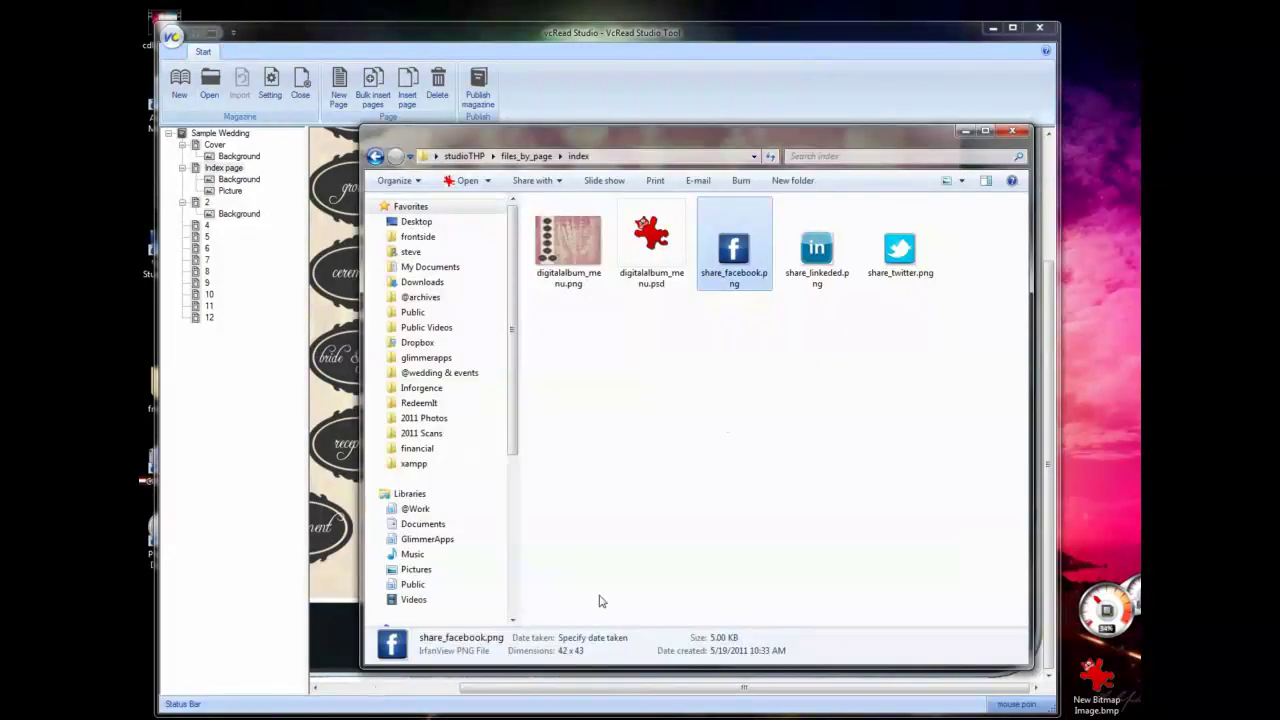
click(895, 258)
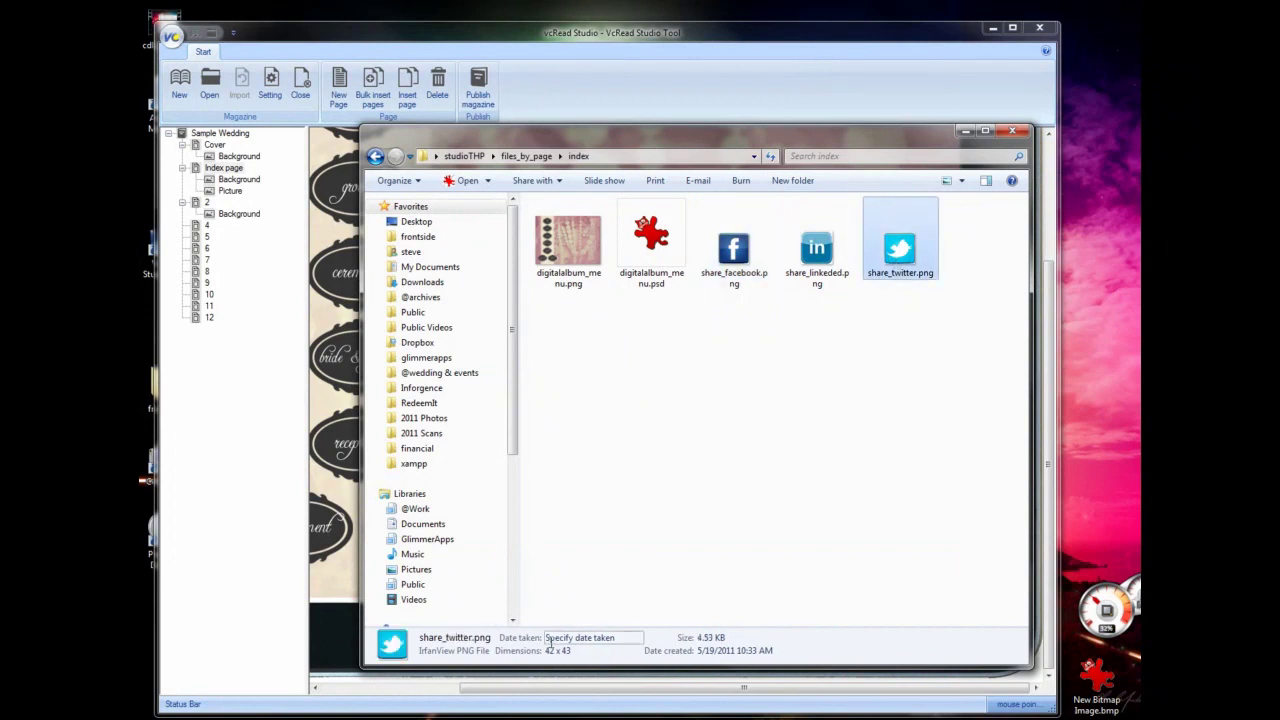
Return to VcRead Studio Tool, set the new picture's width to 42 and height to 43, and try to insert it without a file.
click(965, 131)
double_click(579, 301)
text(42)
double_click(672, 304)
text(43)
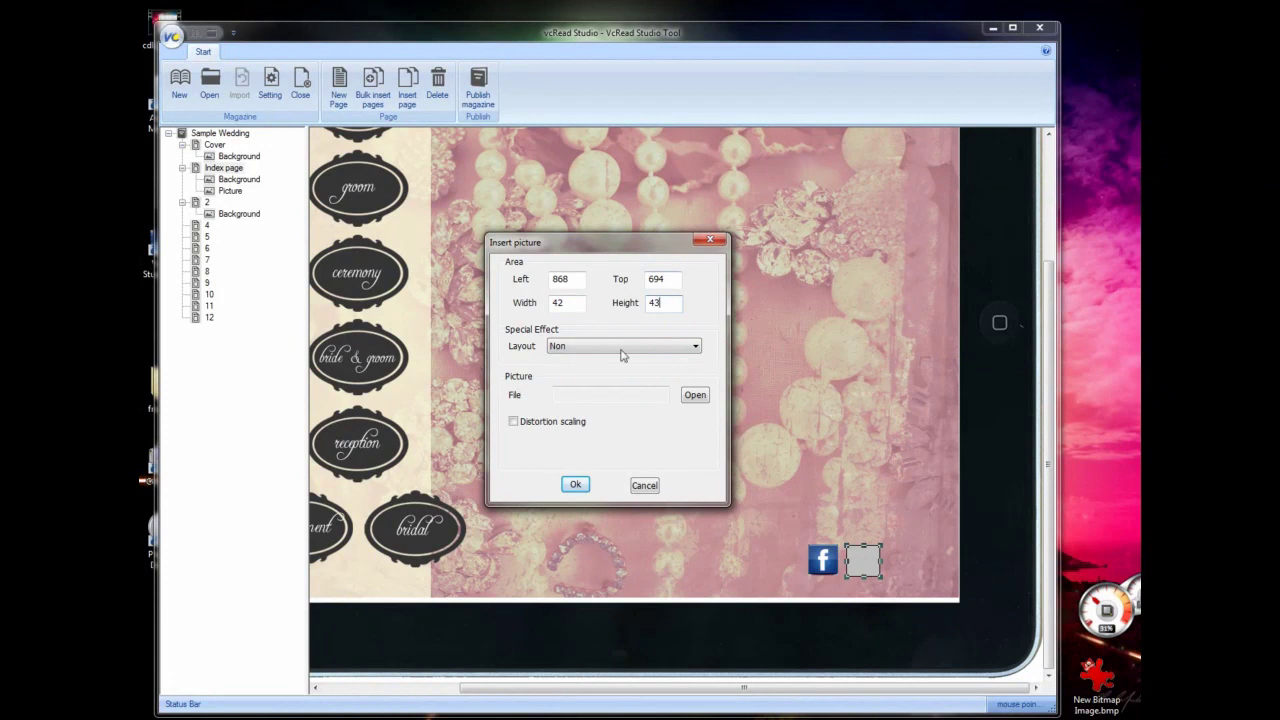
click(577, 484)
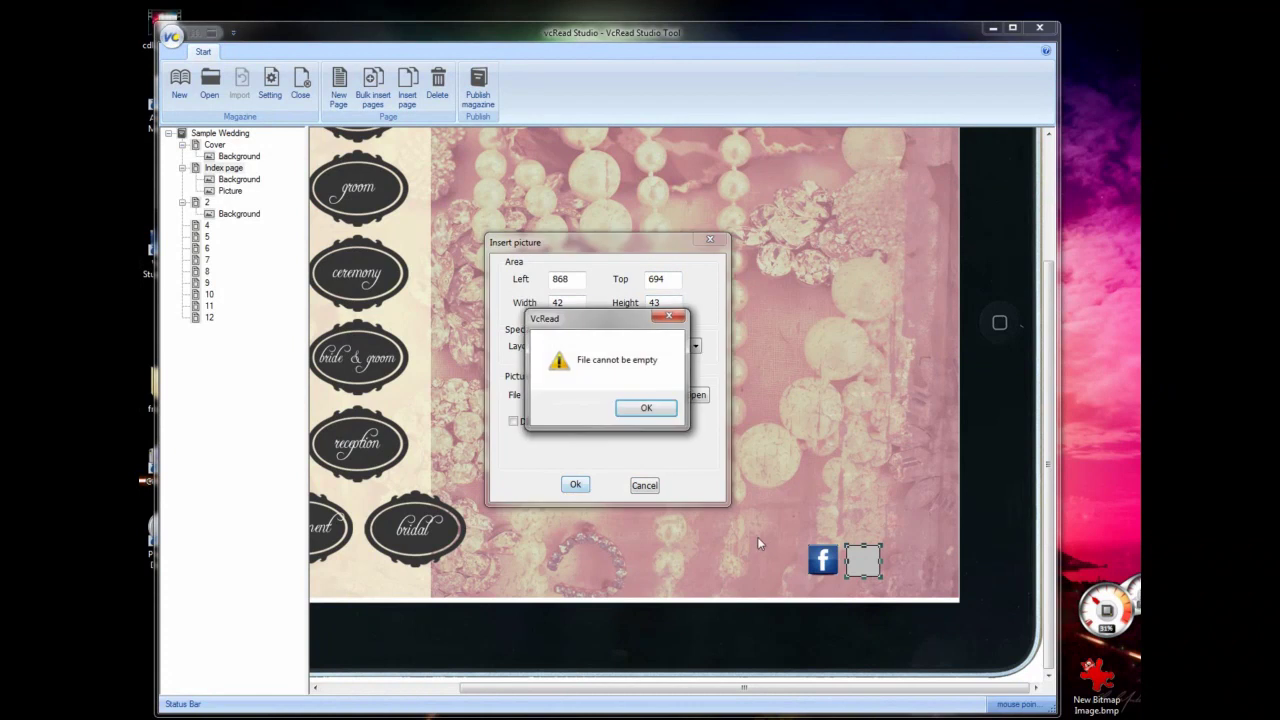
click(646, 410)
Choose share_twitter.png as the picture file and insert the Twitter picture on the index page.
click(694, 396)
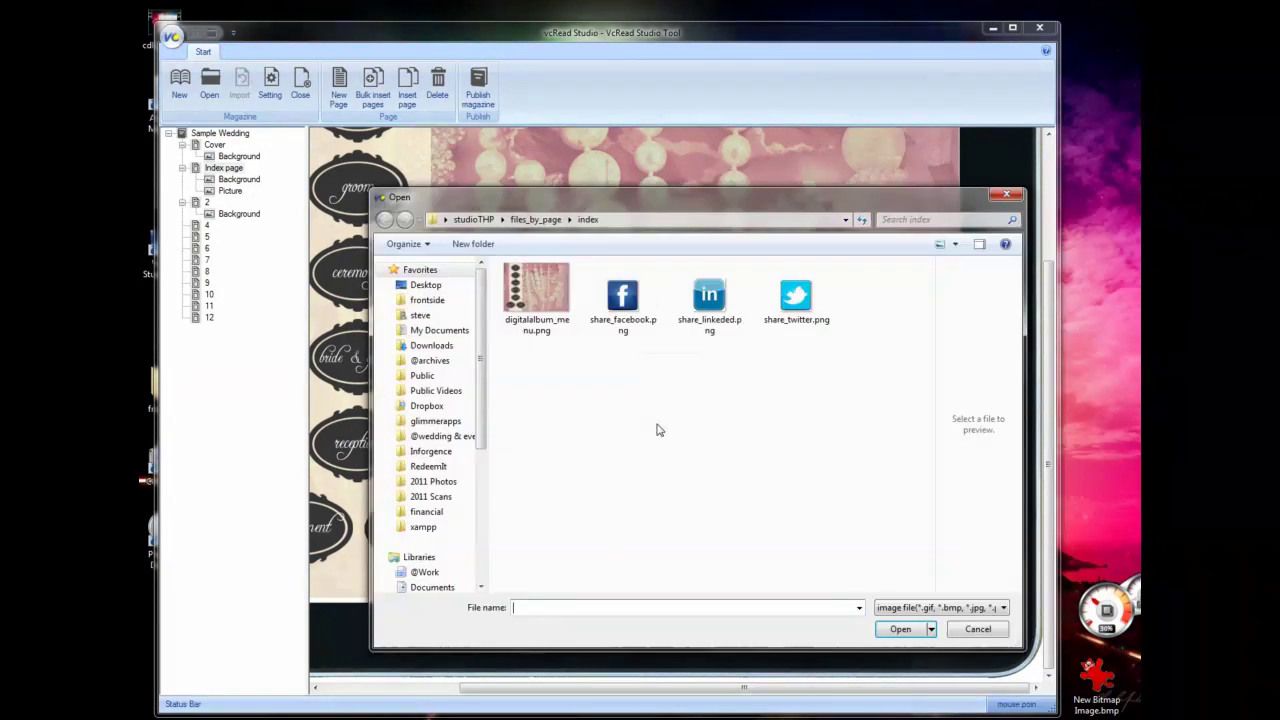
click(800, 298)
click(905, 629)
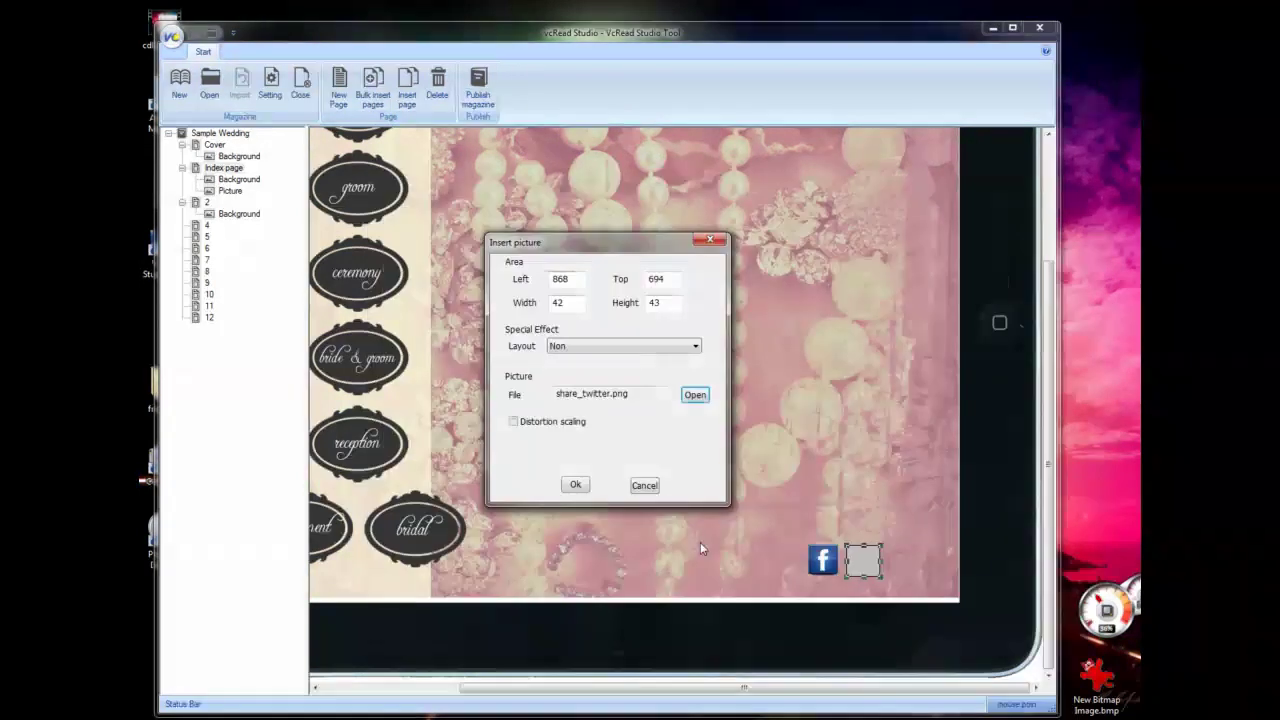
click(575, 482)
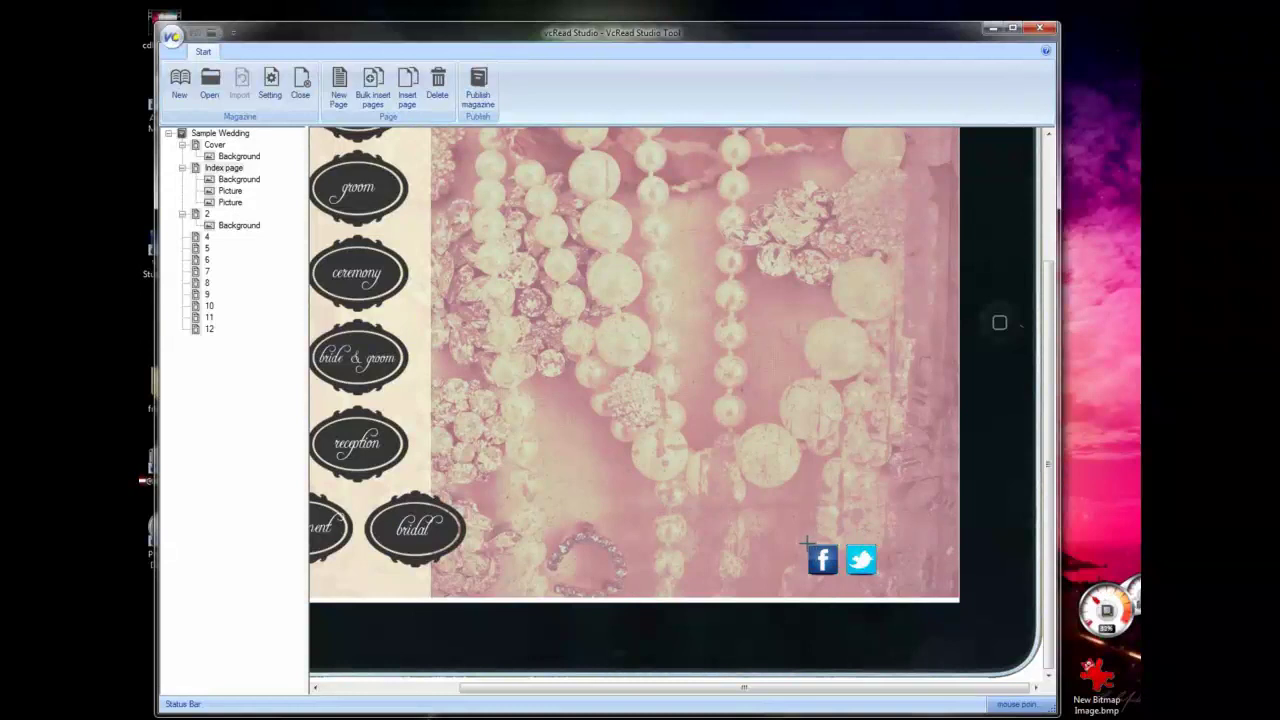
Mark an area about 49 by 54 over the index page's Facebook icon, start adding a focus there and review the effect types.
click(225, 169)
drag(806, 541, 844, 580)
right_click(829, 566)
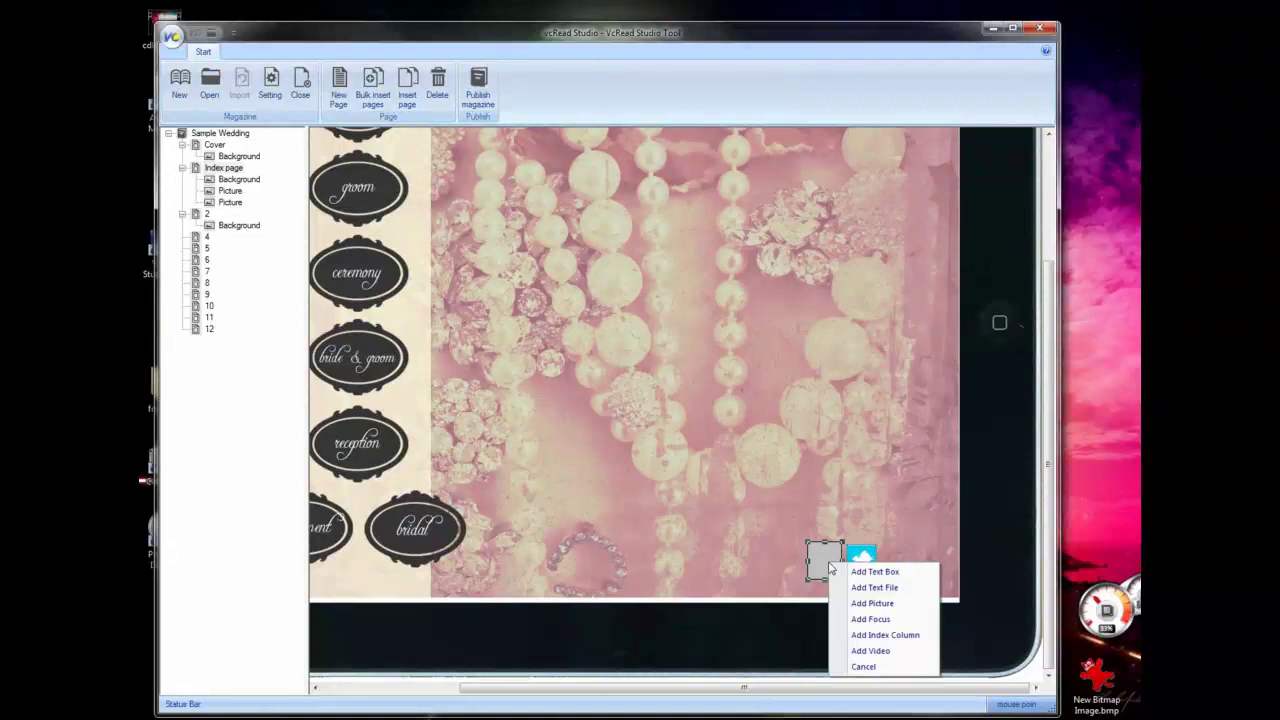
click(882, 623)
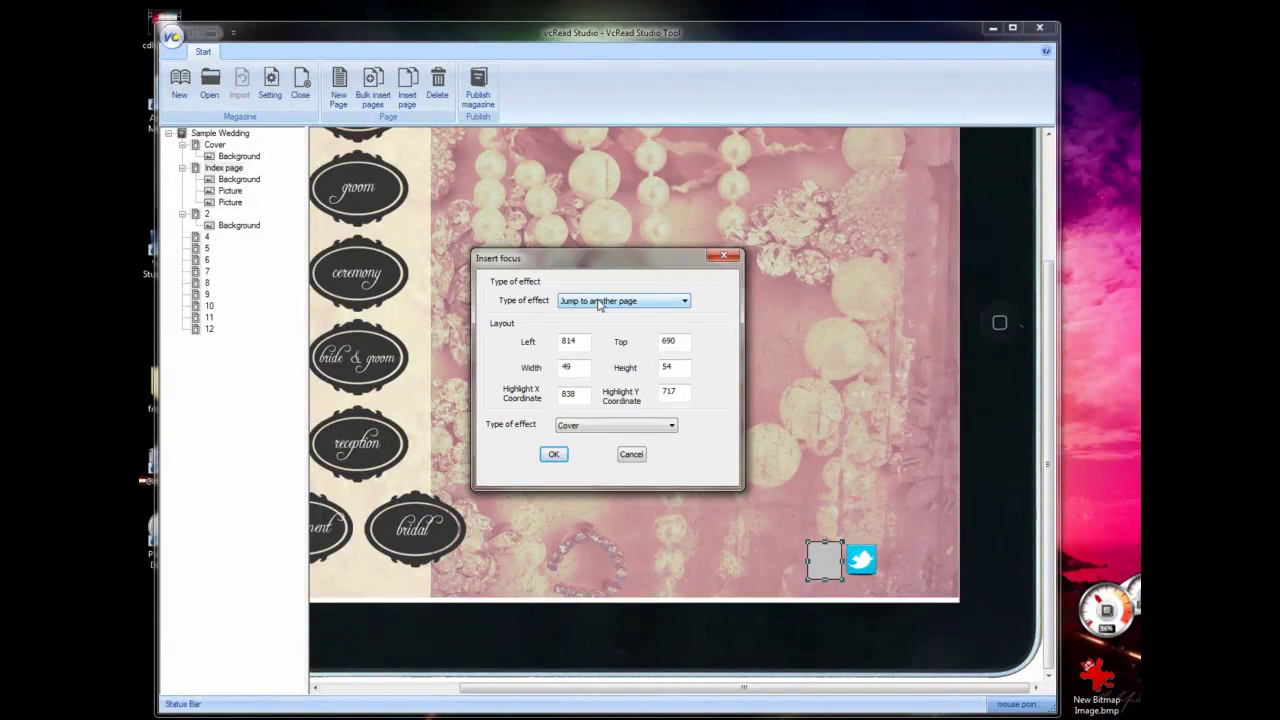
click(599, 302)
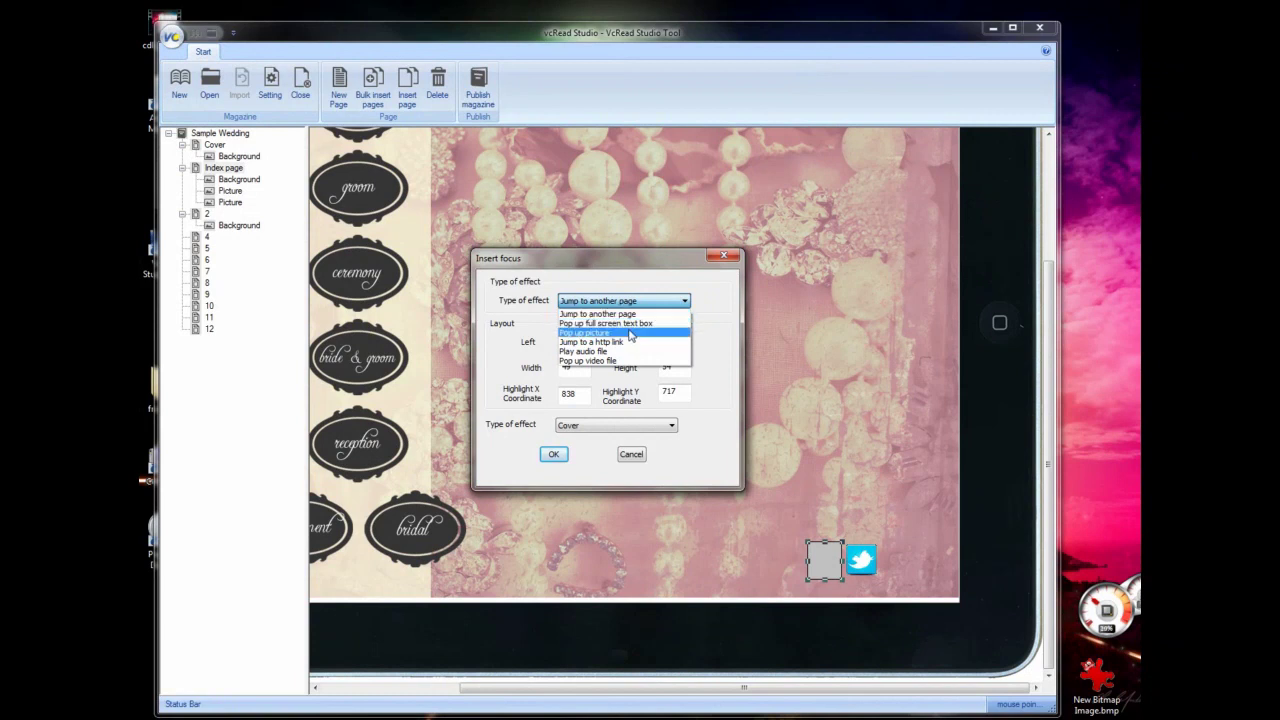
key(Escape)
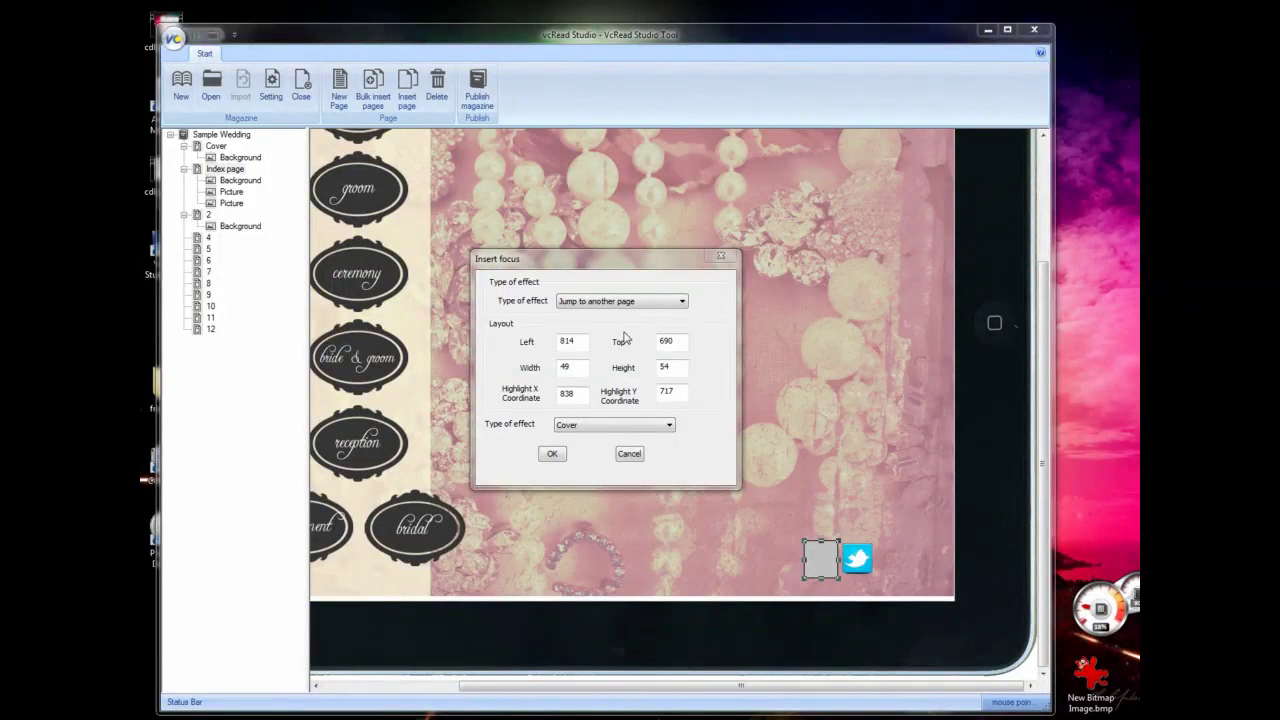
click(652, 303)
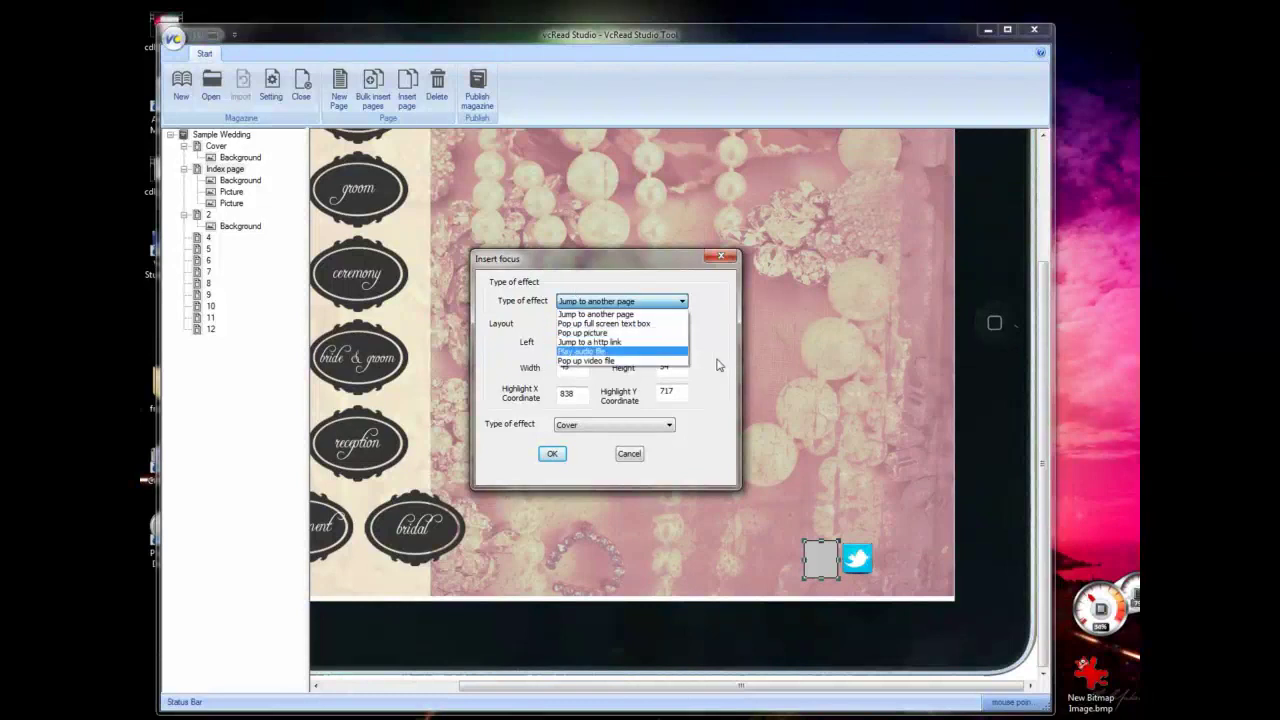
click(600, 342)
click(581, 422)
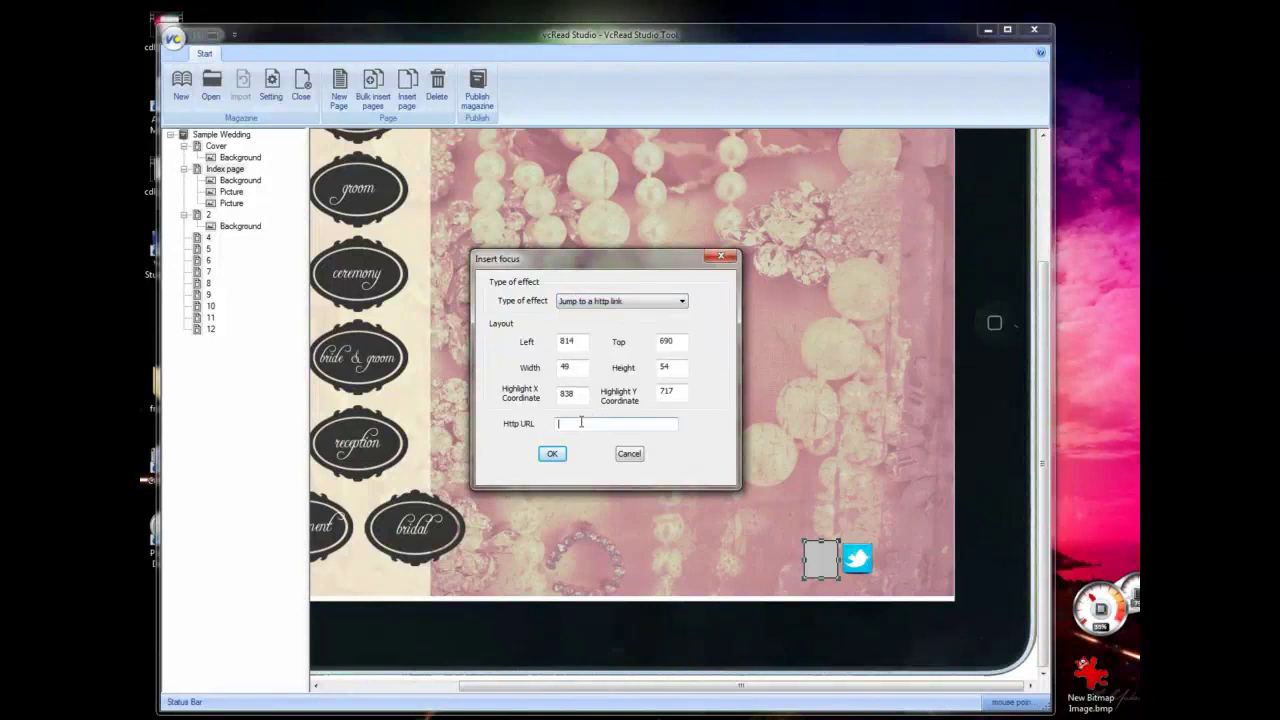
text(http://www.glimmerapps.com)
click(551, 453)
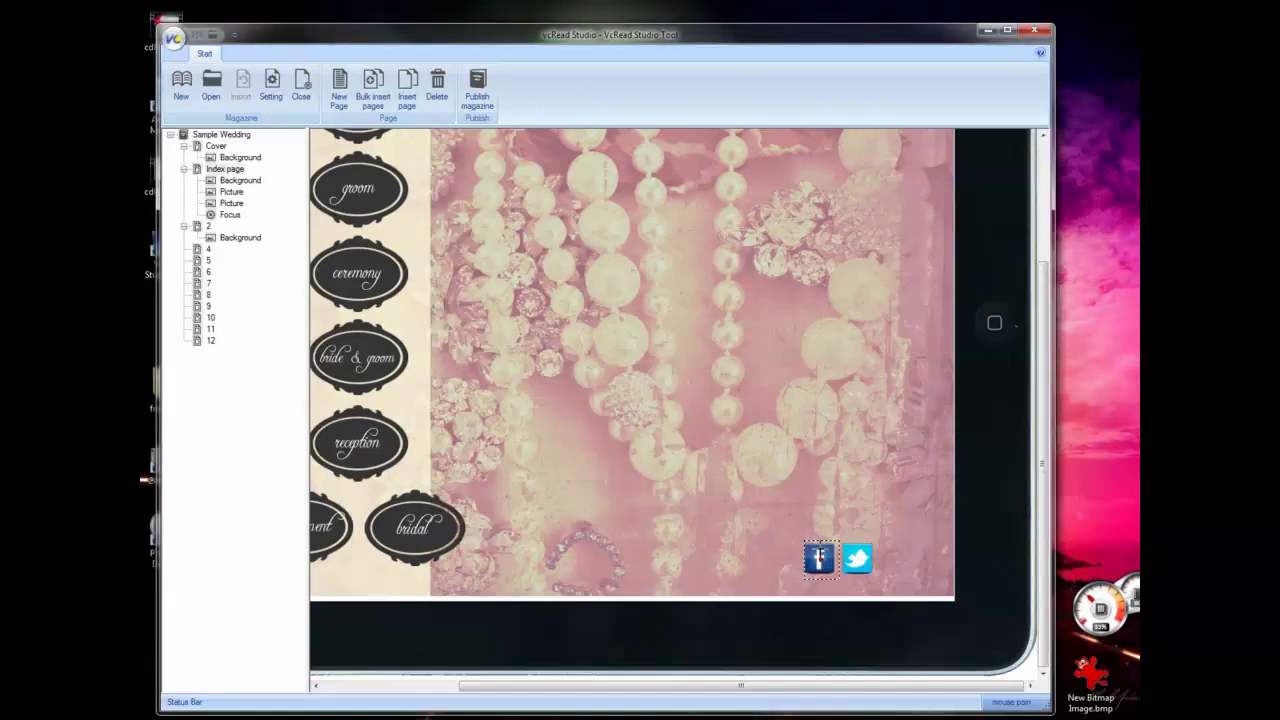
Select the focus over the Facebook icon and change its highlight position twice, ending at X 854 and Y 699.
click(230, 215)
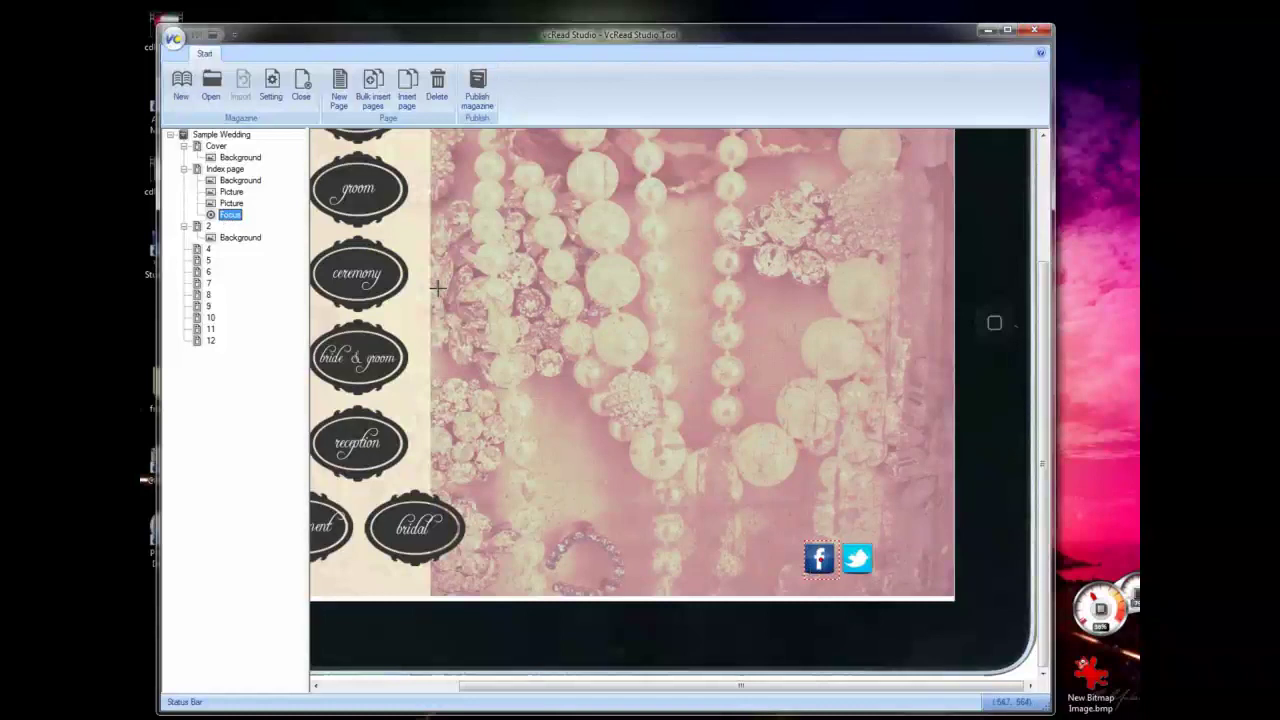
click(224, 204)
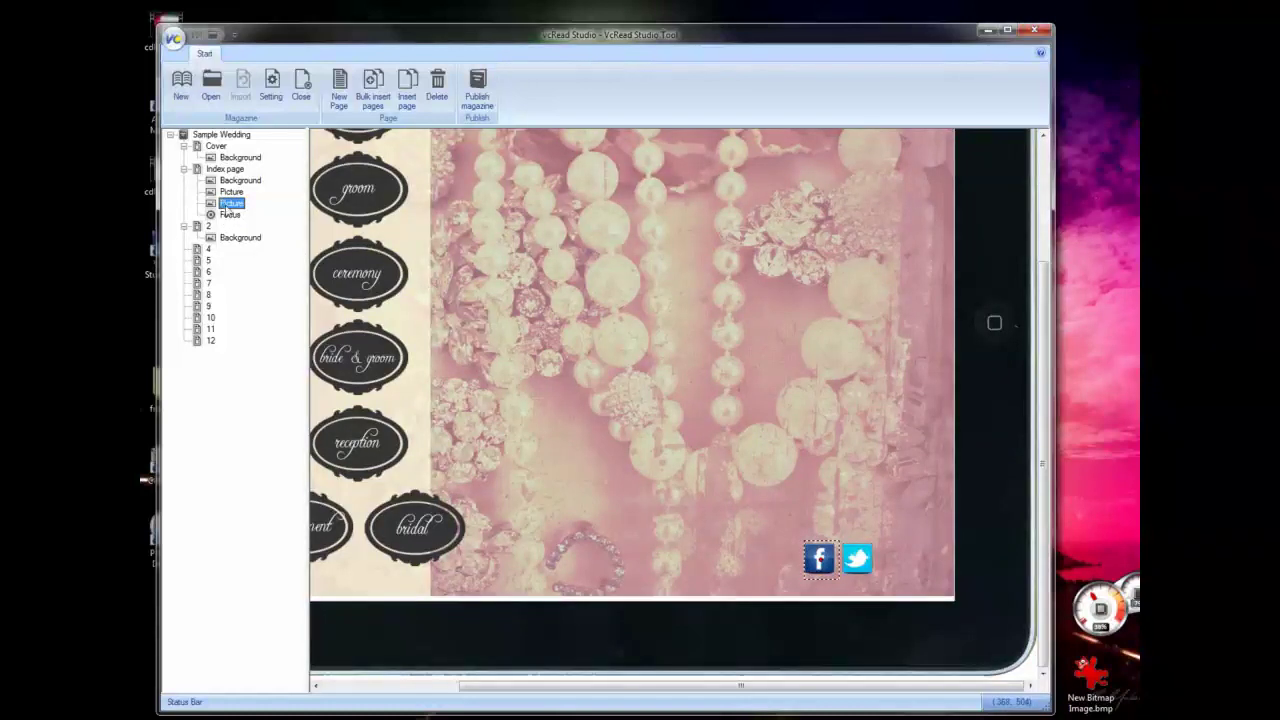
click(230, 216)
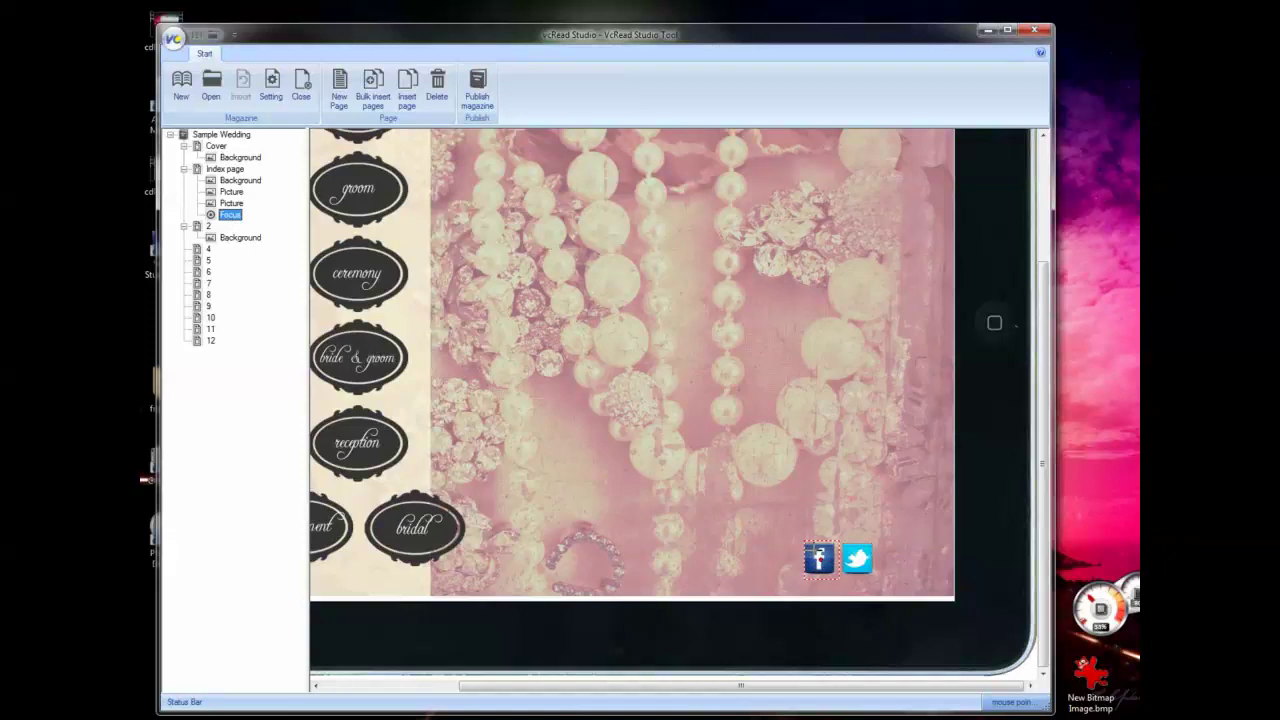
drag(780, 515, 830, 574)
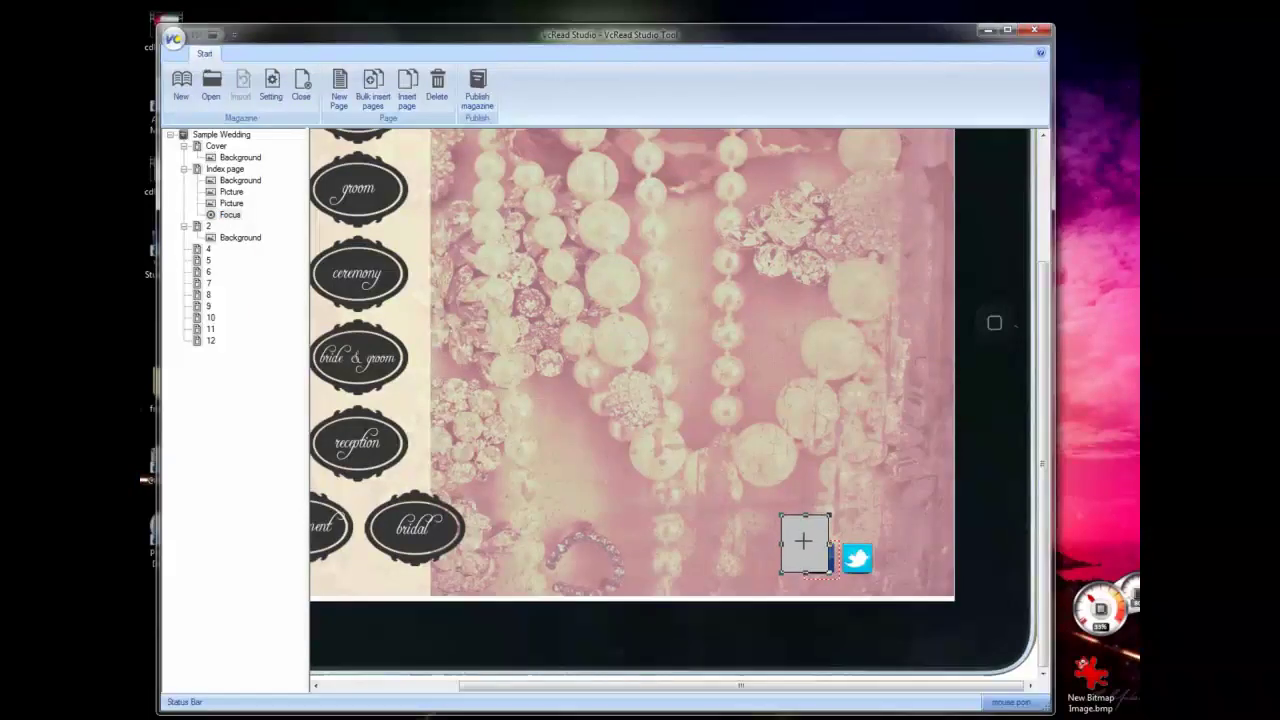
right_click(803, 541)
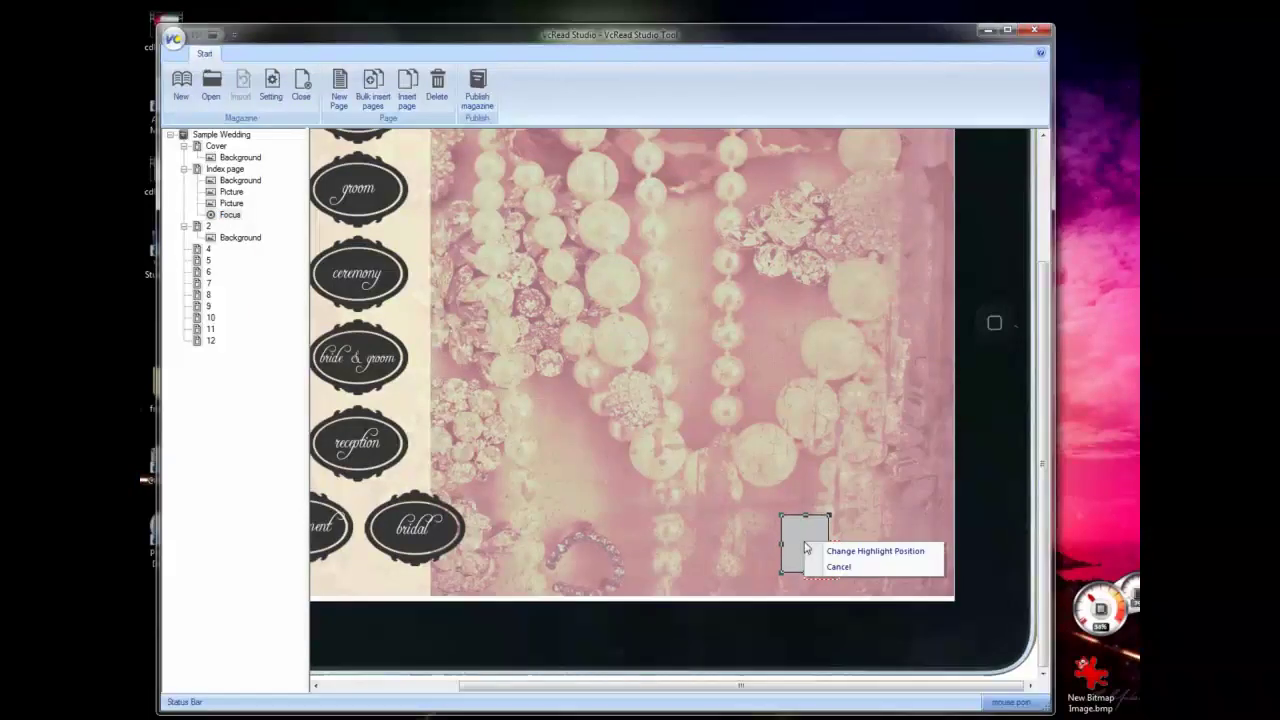
click(866, 551)
click(558, 455)
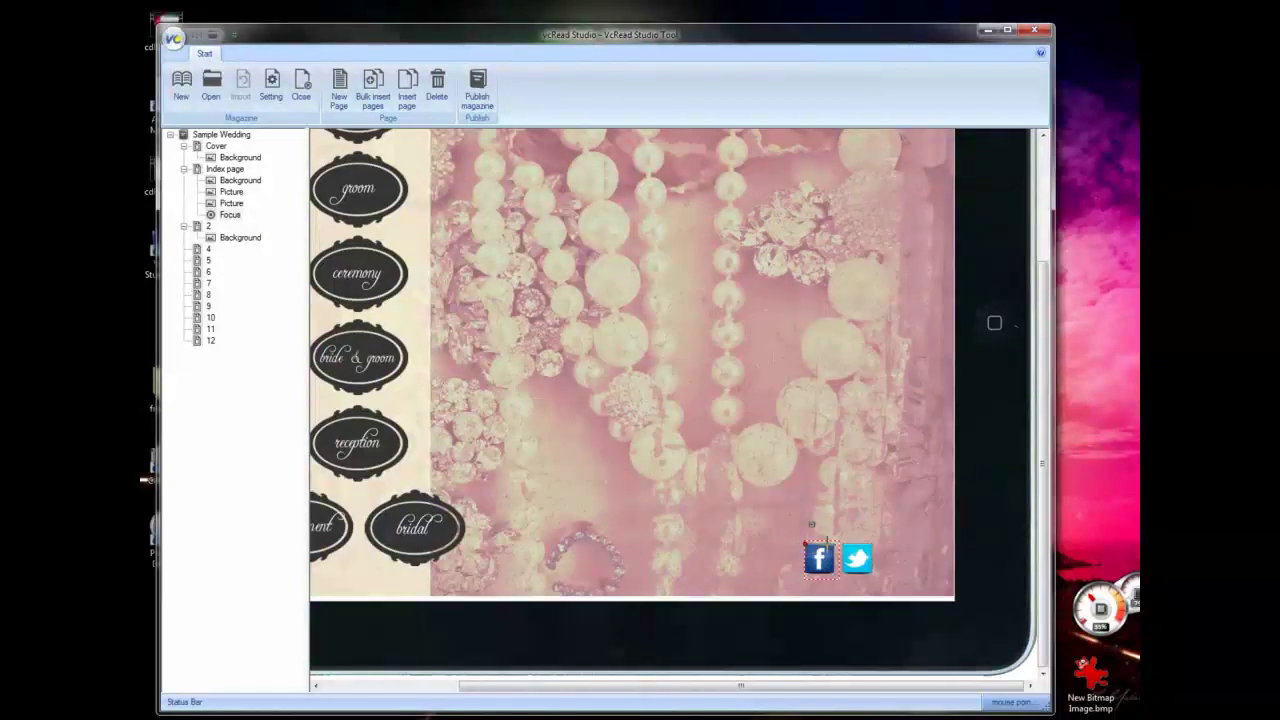
drag(810, 523, 852, 572)
right_click(838, 552)
click(863, 560)
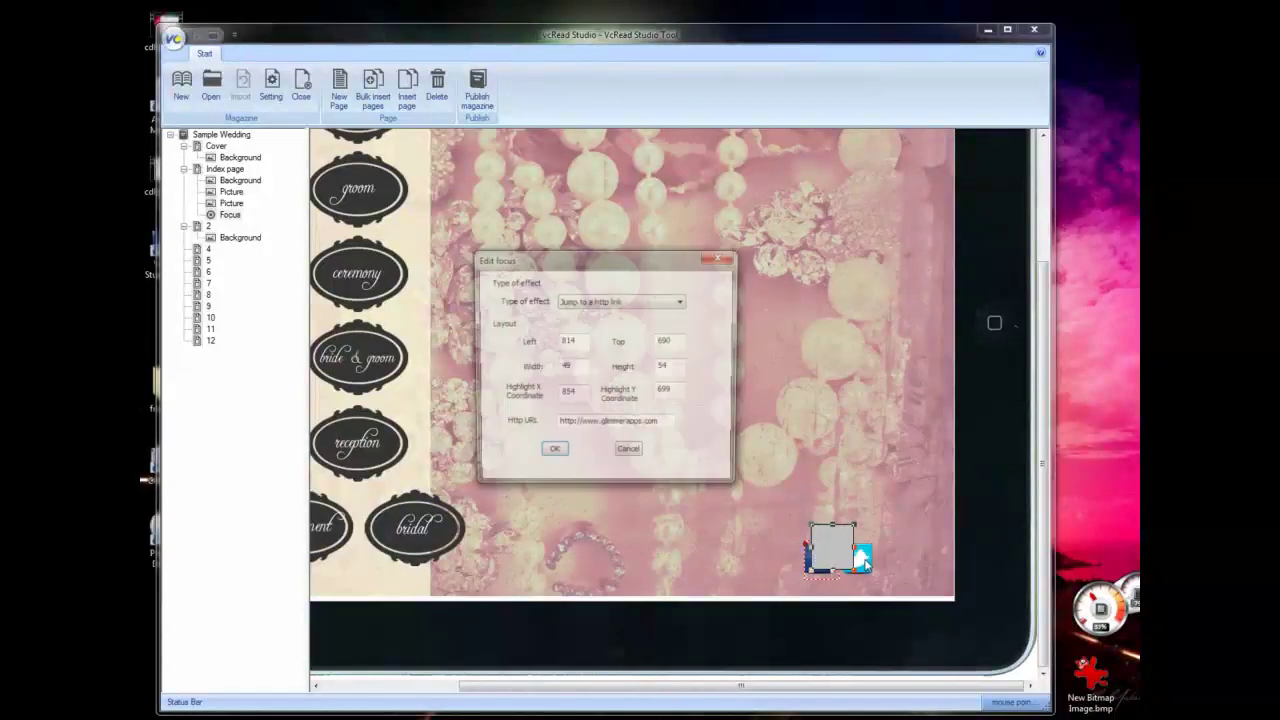
click(551, 455)
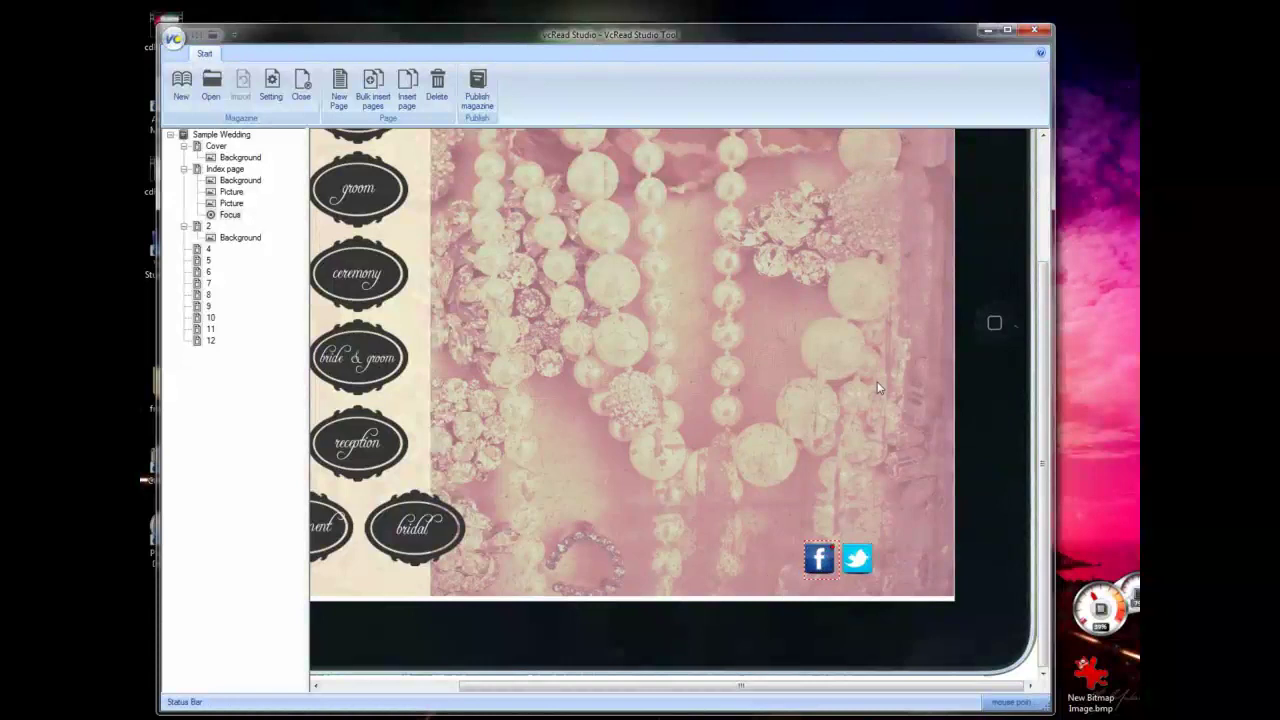
Add an index column about 216 by 125 over the bride badge on the index page, targeting page 7.
drag(1040, 310, 1038, 268)
scroll(1038, 268, up, 2)
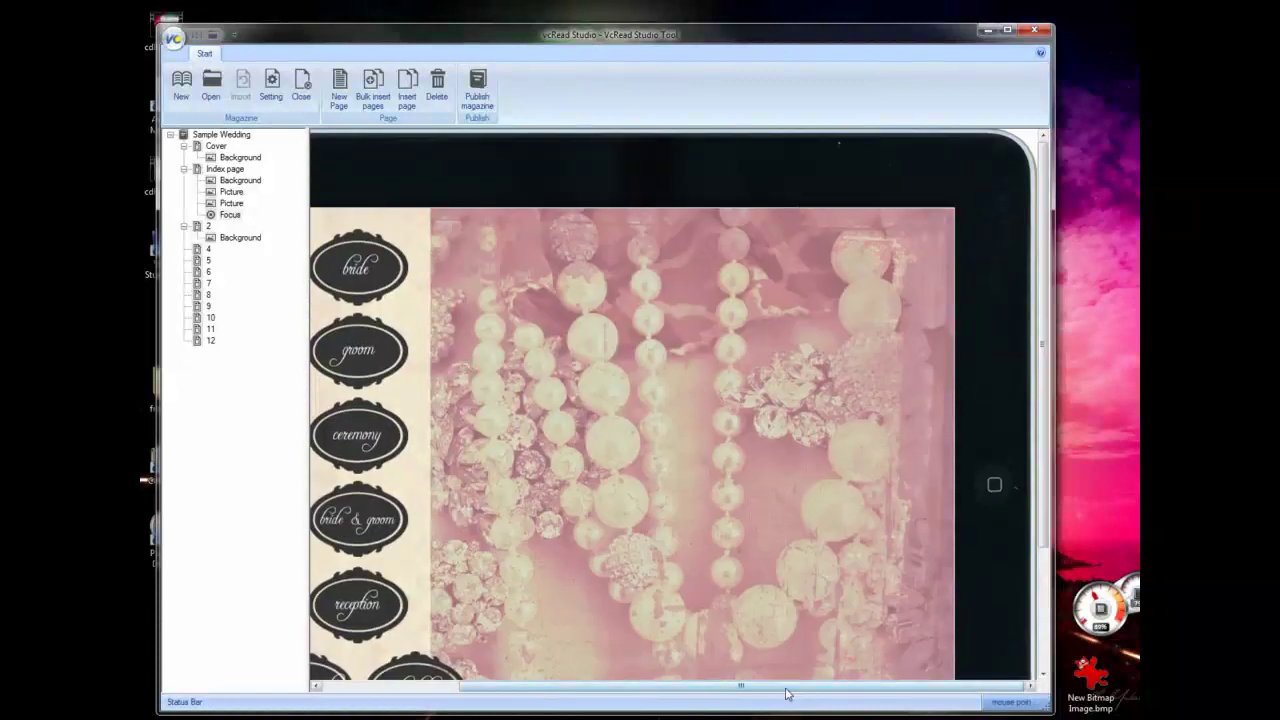
drag(775, 686, 640, 686)
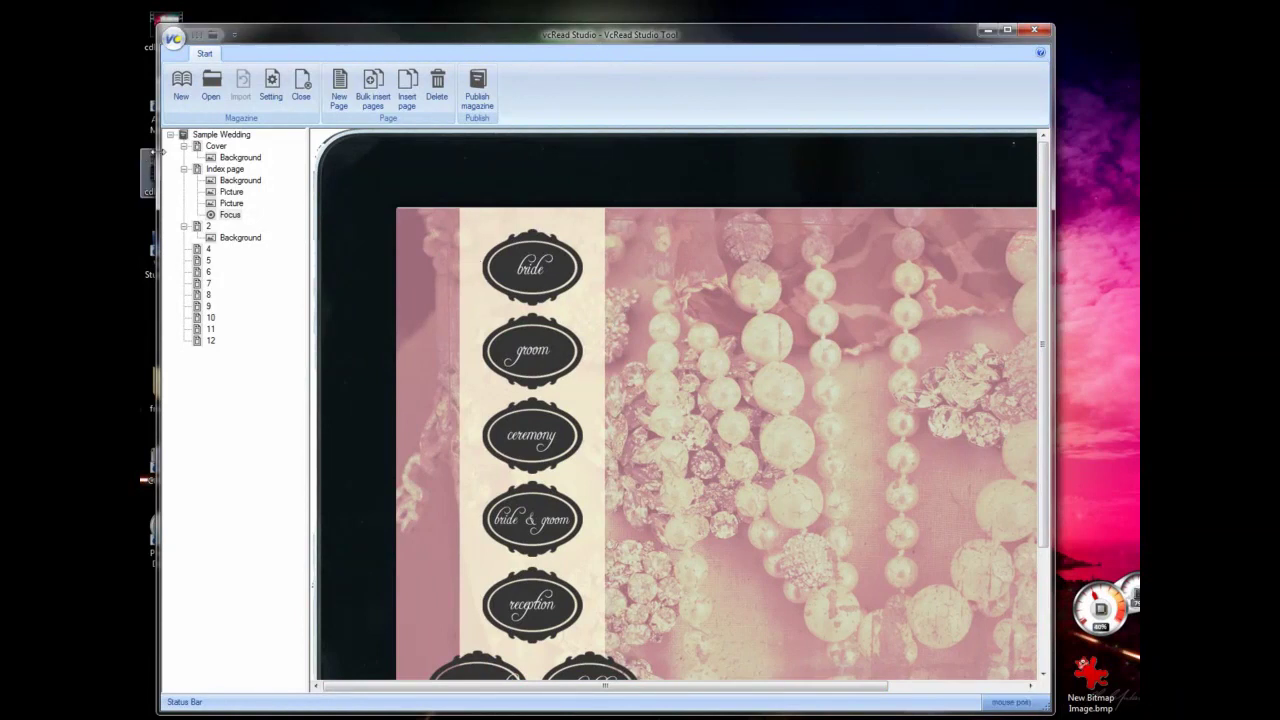
click(226, 170)
mouse_move(459, 221)
mouse_down()
mouse_move(592, 318)
mouse_move(612, 310)
mouse_up()
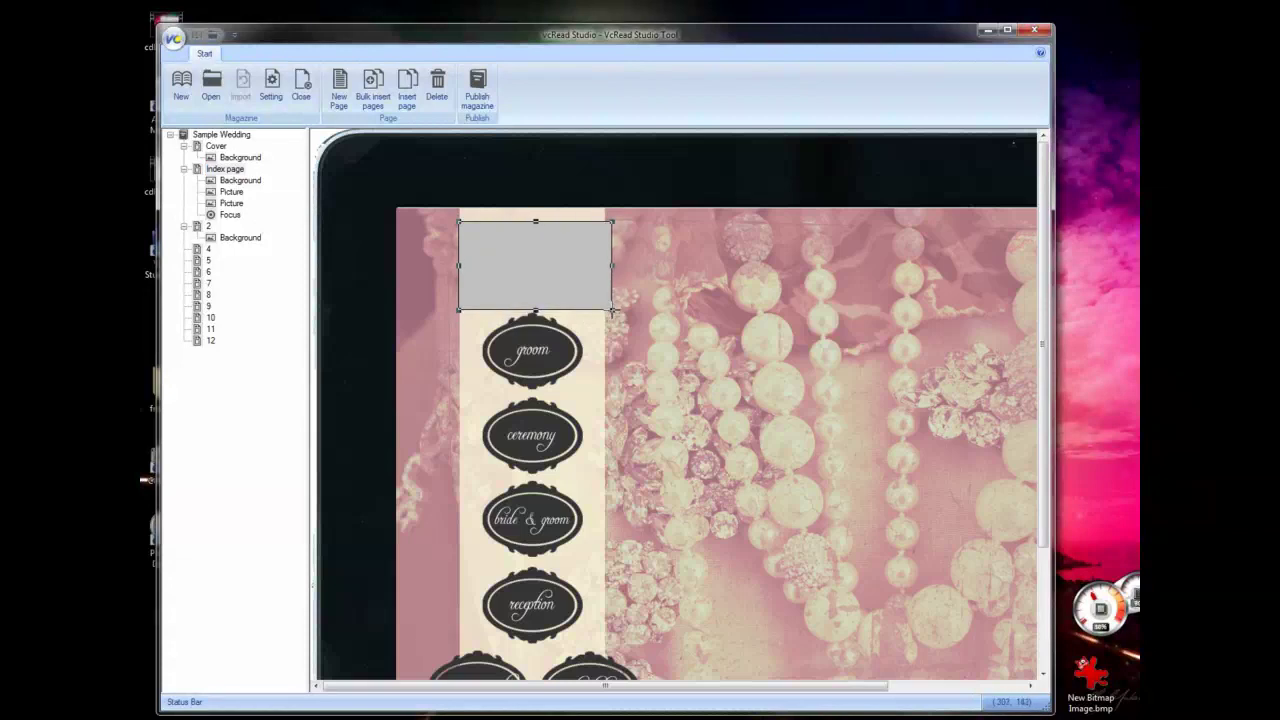
right_click(533, 249)
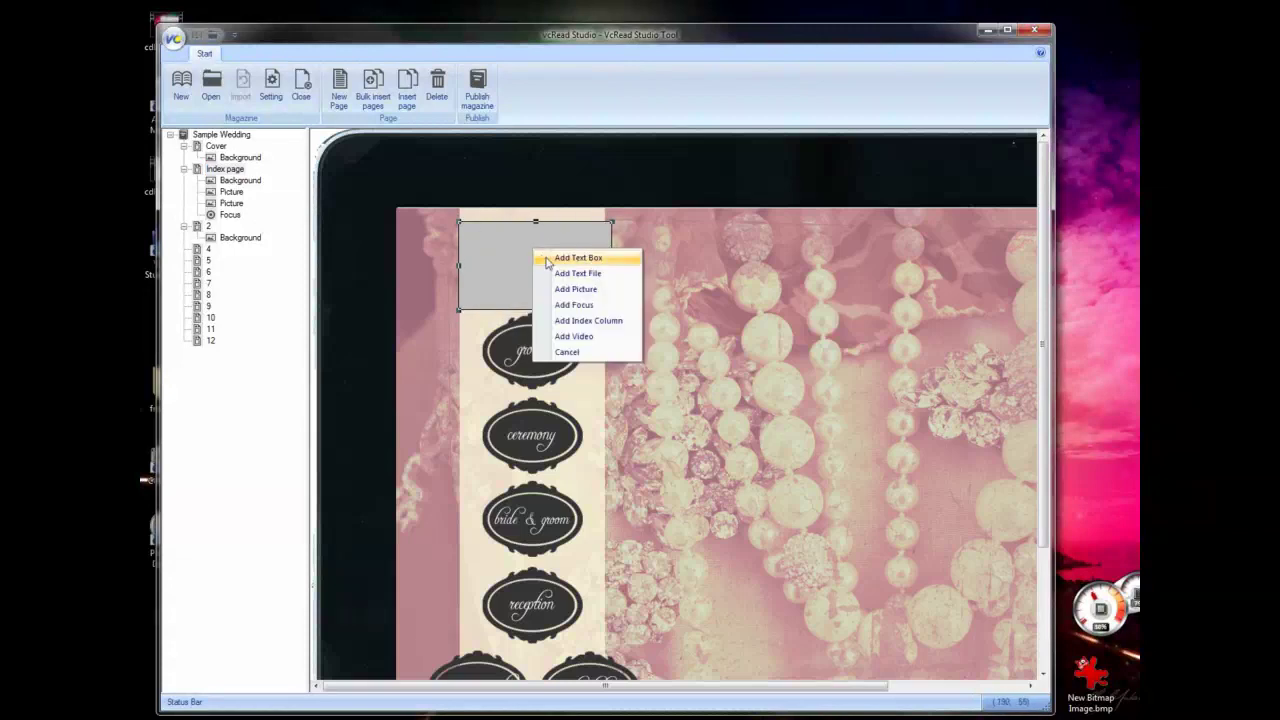
click(590, 320)
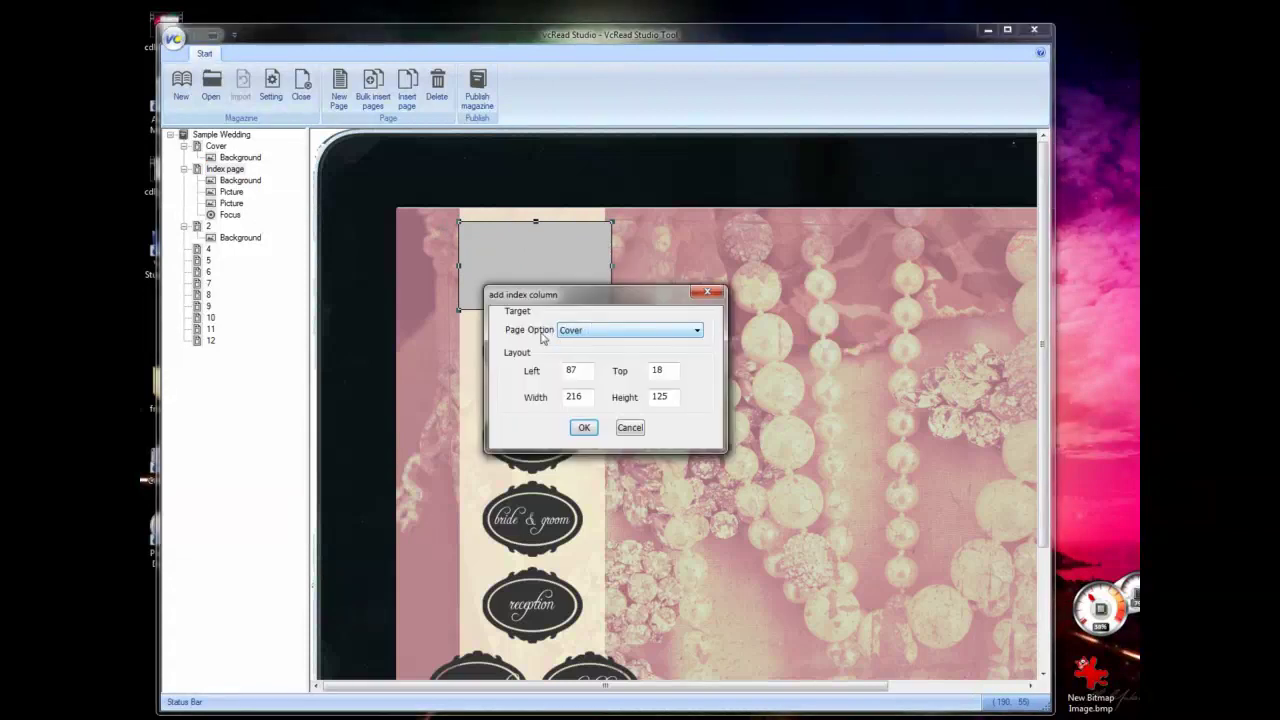
click(620, 330)
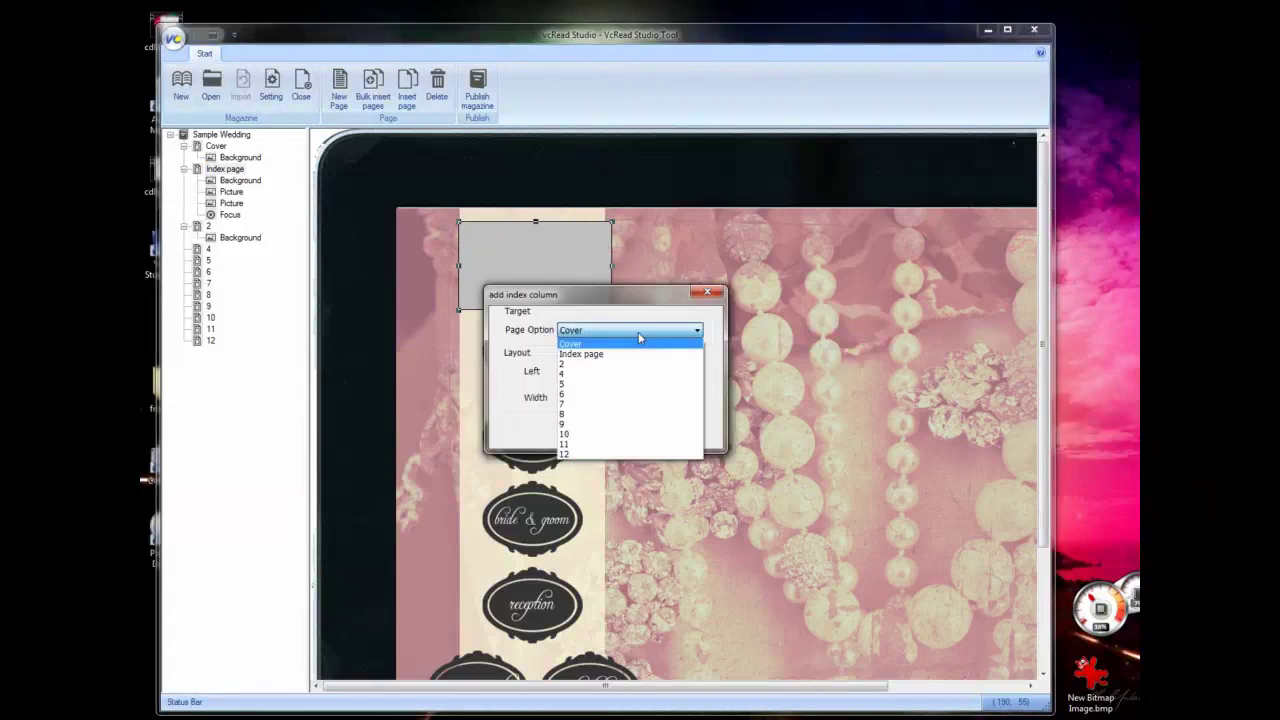
click(610, 414)
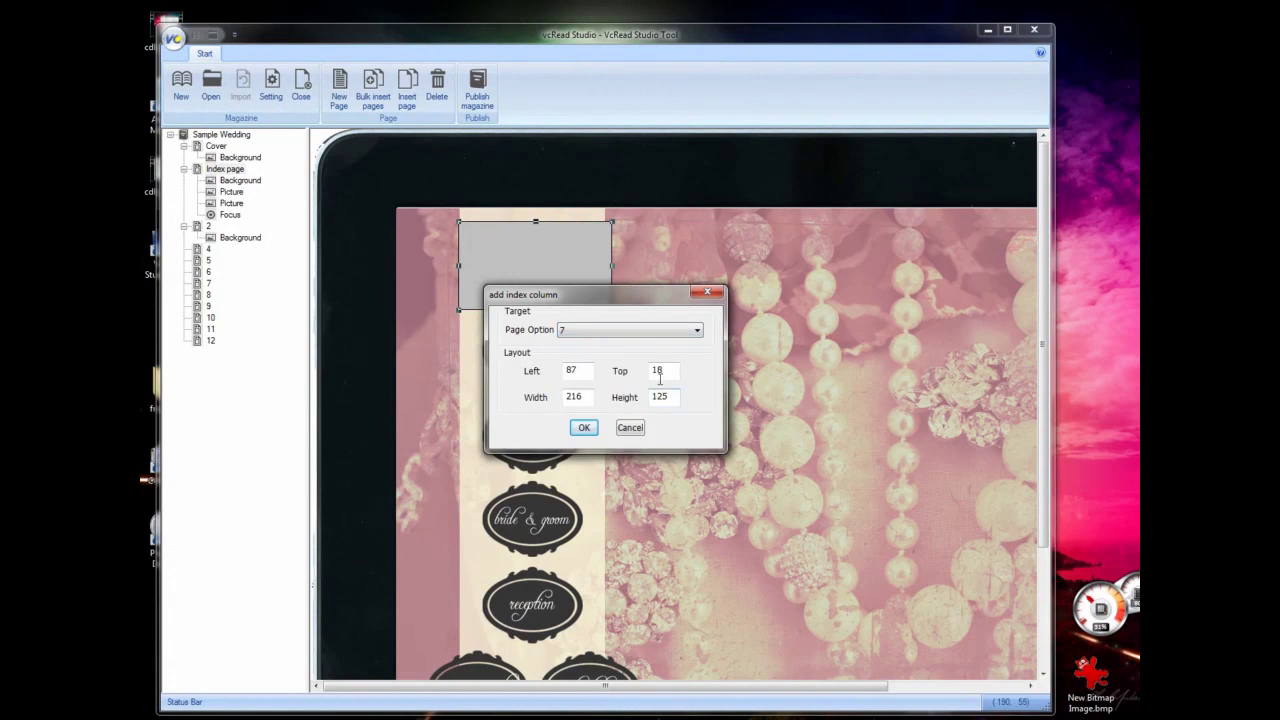
click(585, 428)
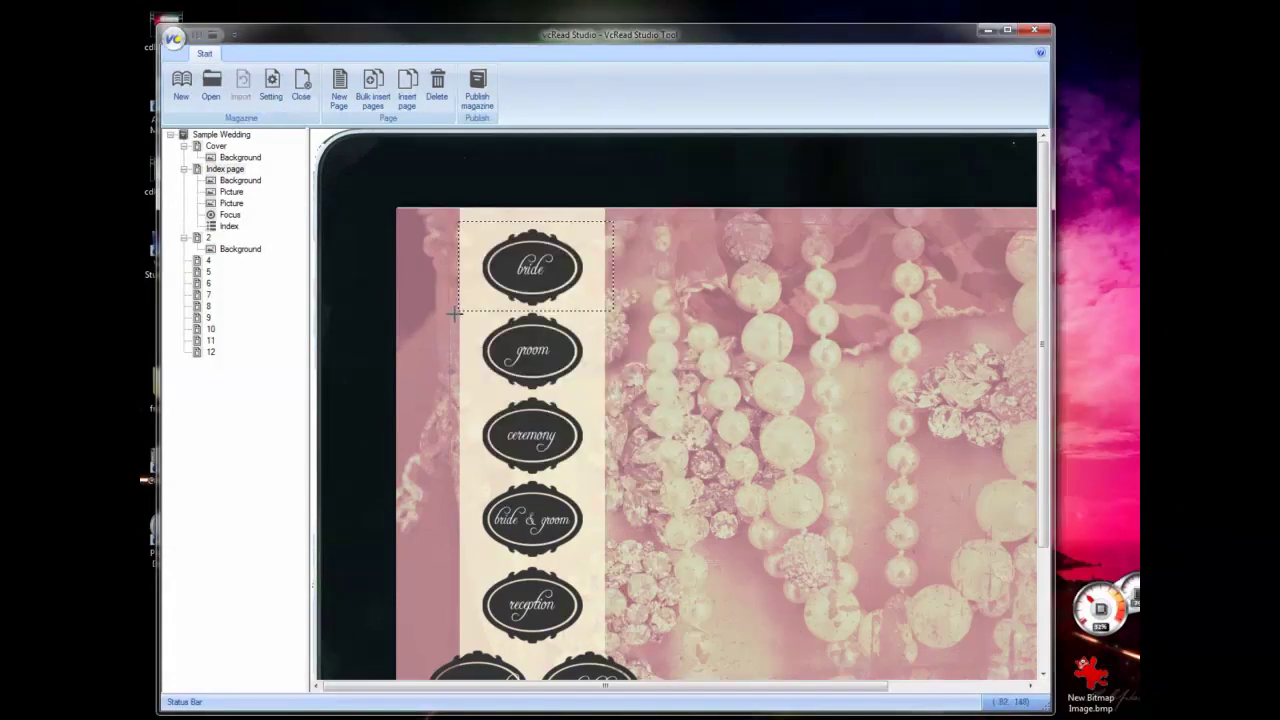
Add an index column over the groom badge on the index page, targeting page 5.
drag(455, 313, 605, 393)
right_click(565, 365)
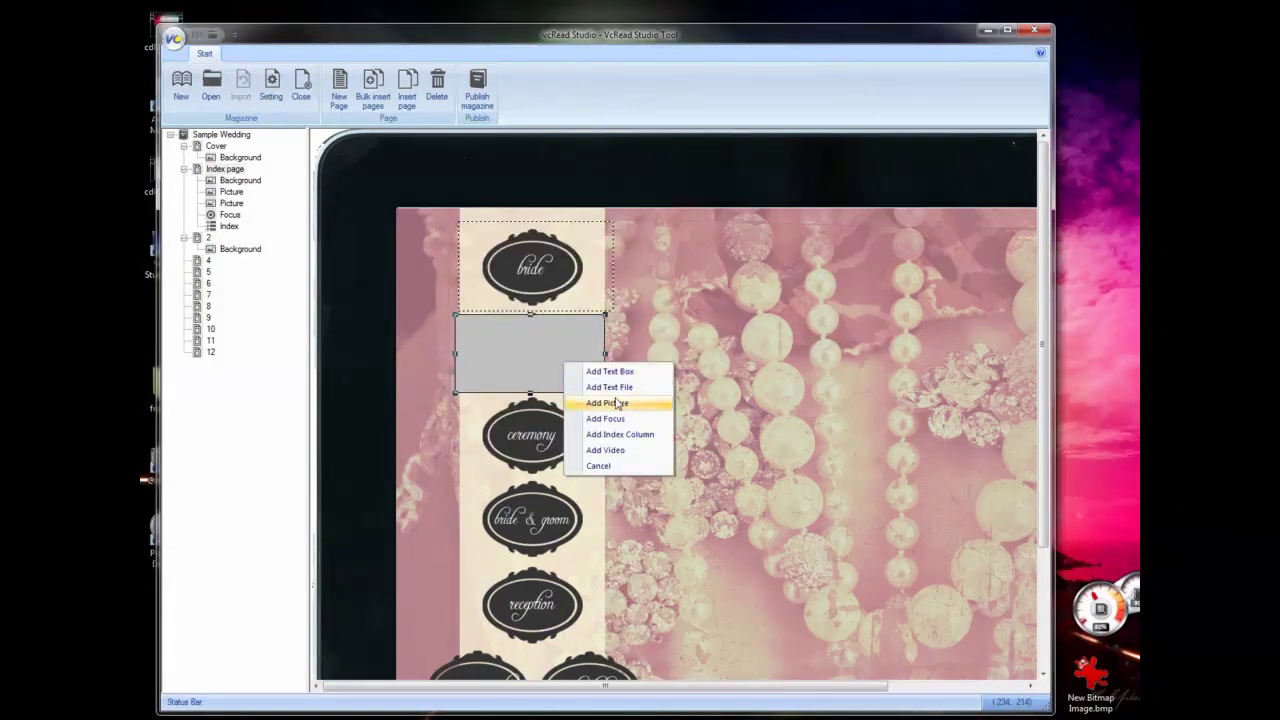
click(623, 435)
click(600, 333)
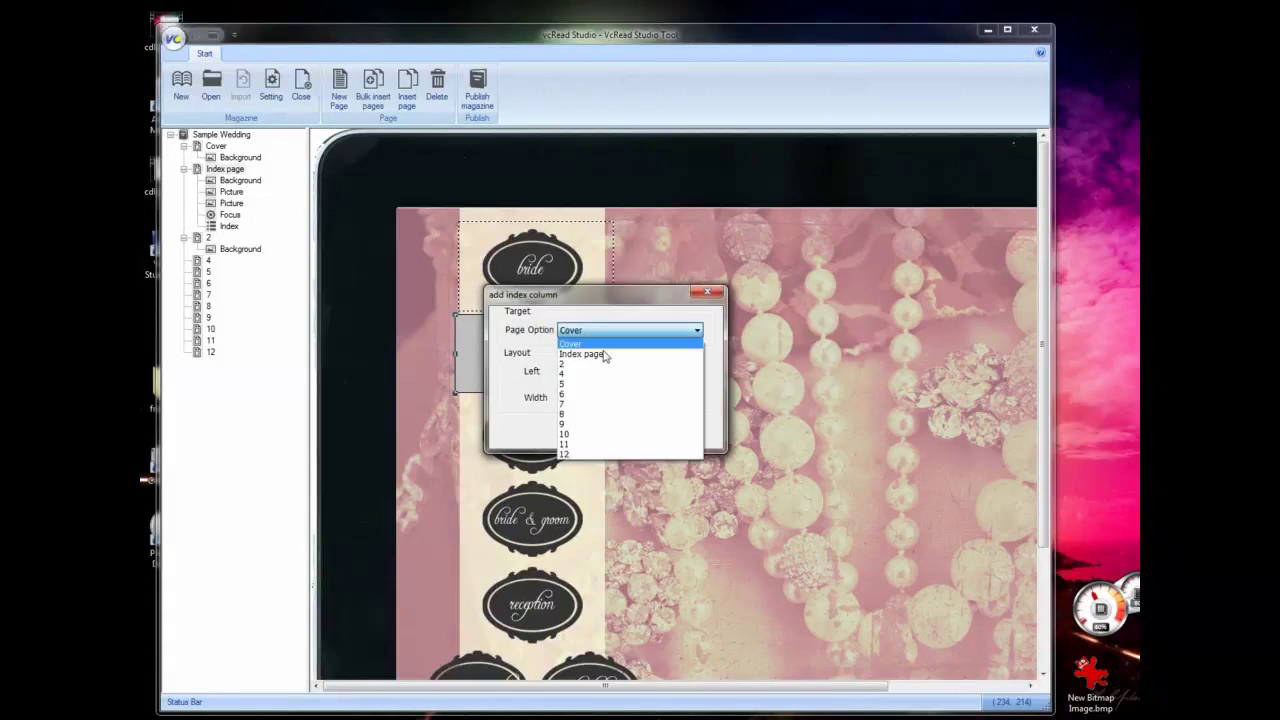
click(603, 381)
click(584, 427)
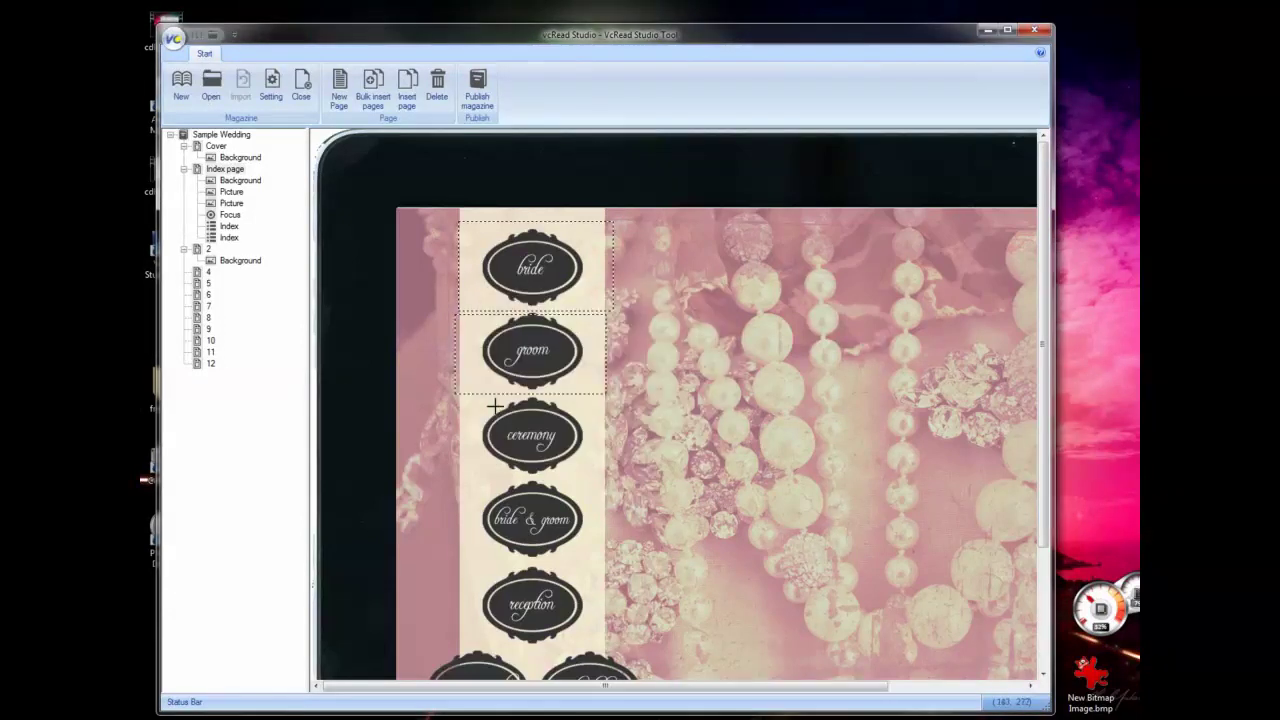
Add an index column about 207 by 110 over the ceremony badge on the index page, targeting page 10.
mouse_move(452, 400)
mouse_down()
mouse_move(632, 472)
mouse_move(600, 478)
mouse_up()
right_click(547, 447)
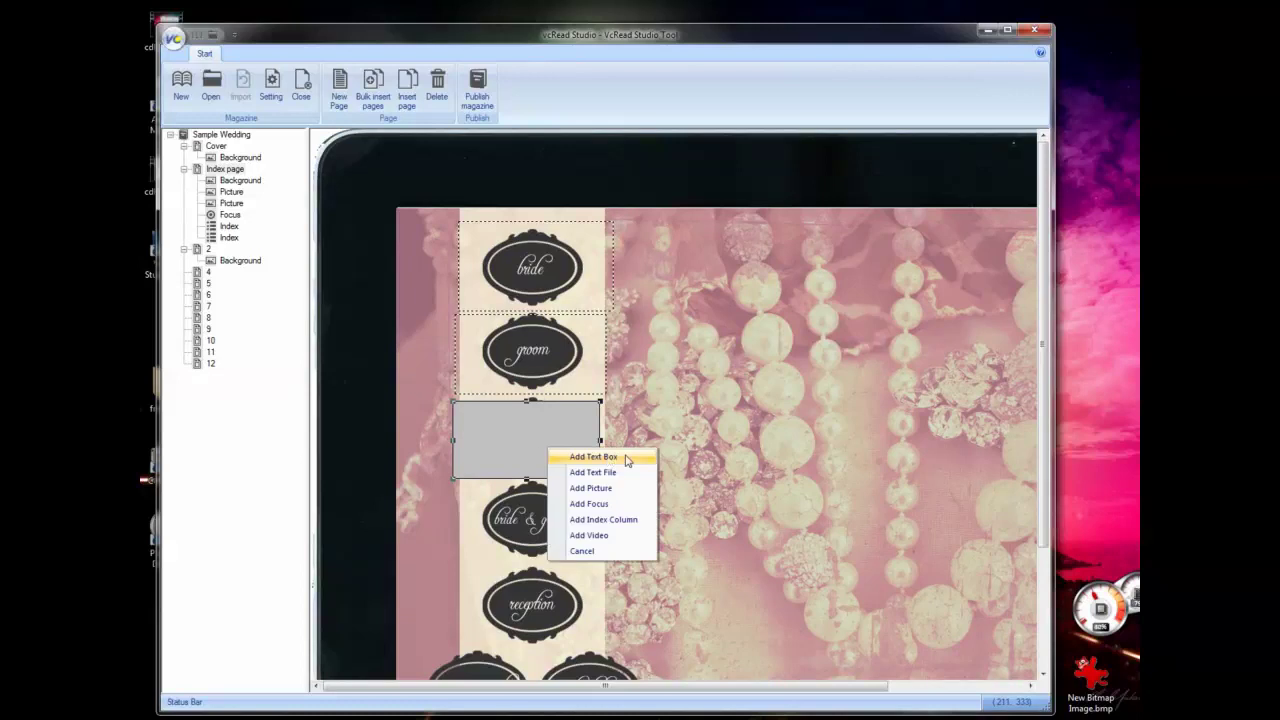
click(609, 520)
click(600, 331)
click(650, 438)
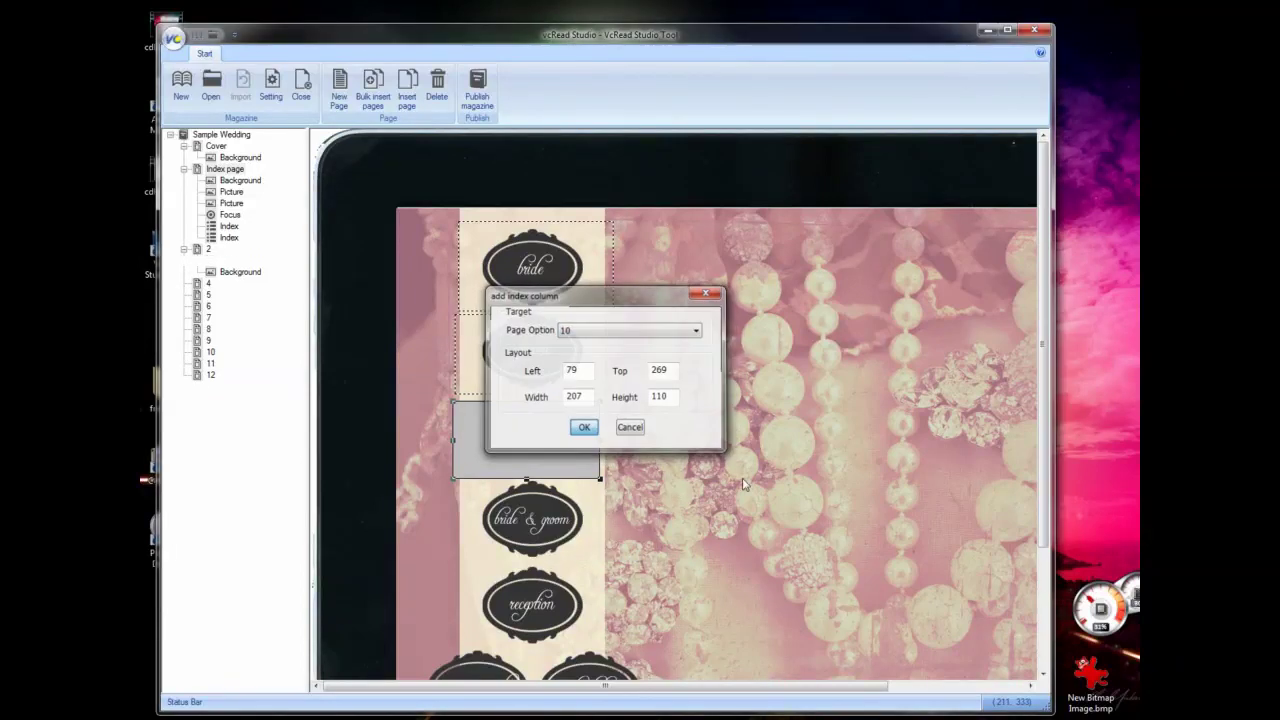
click(584, 427)
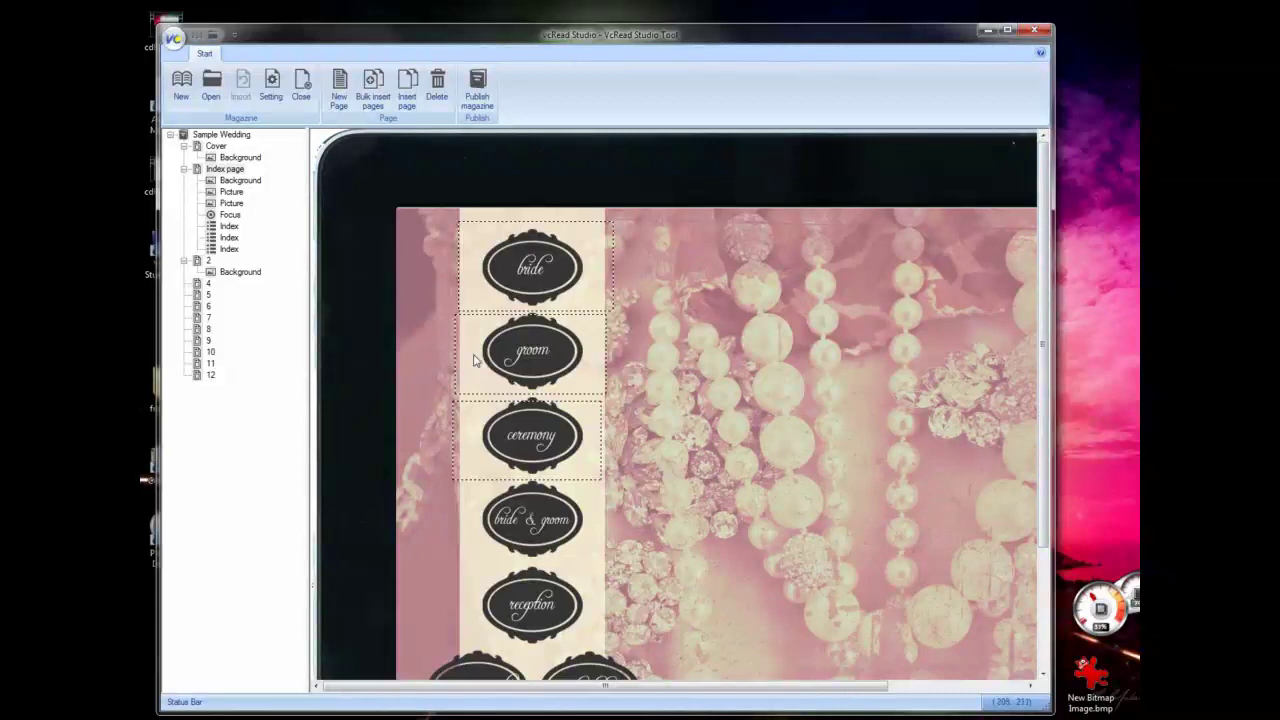
Open page 2 of the magazine and bring its two video placeholder frames into full view.
click(208, 261)
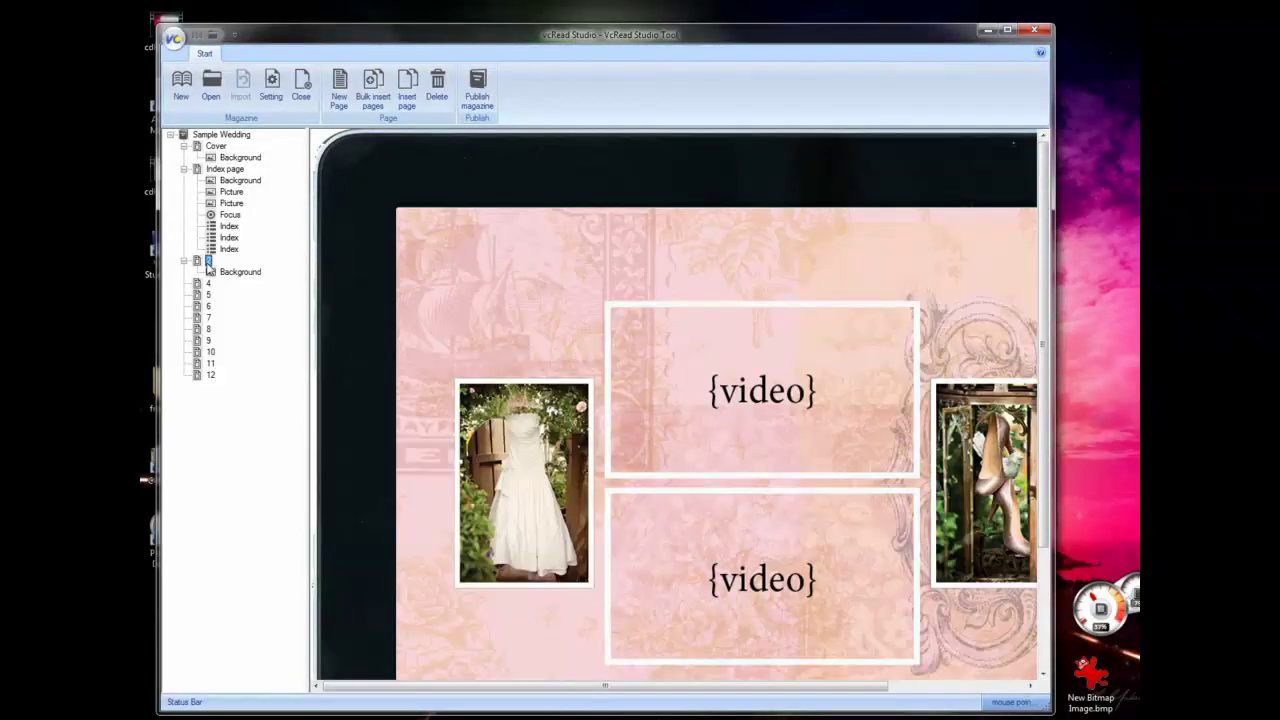
drag(651, 688, 728, 689)
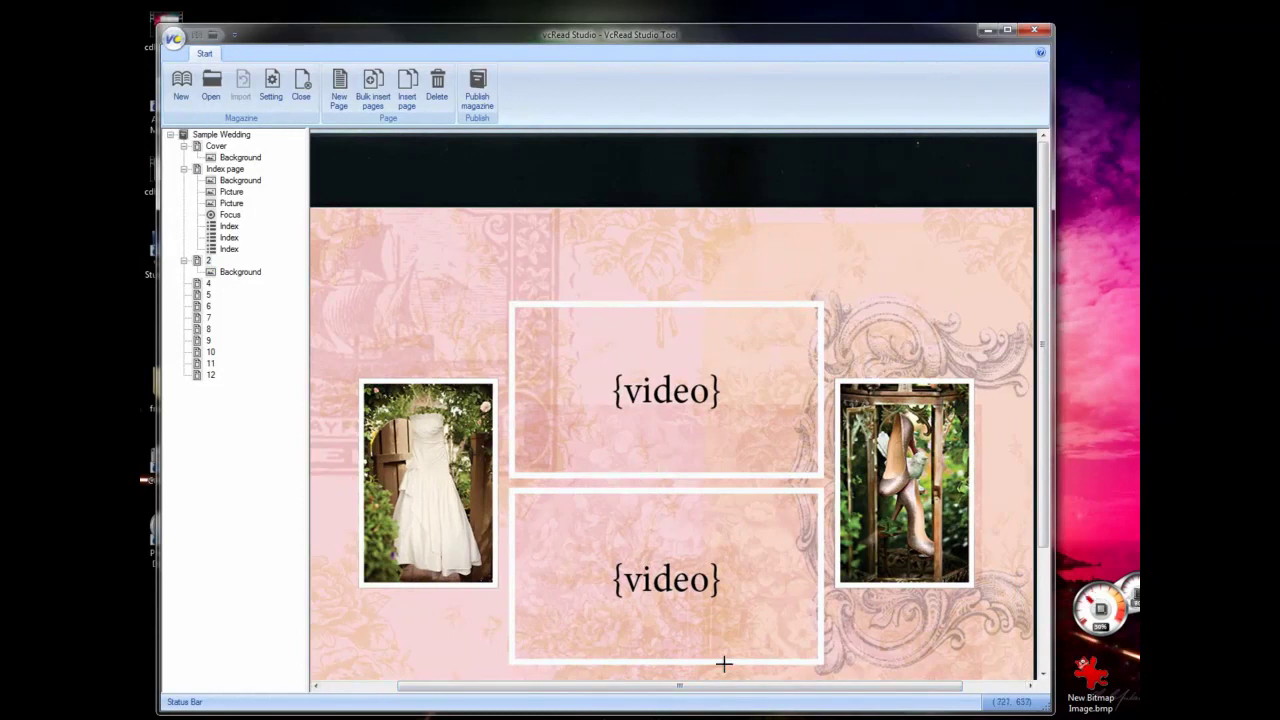